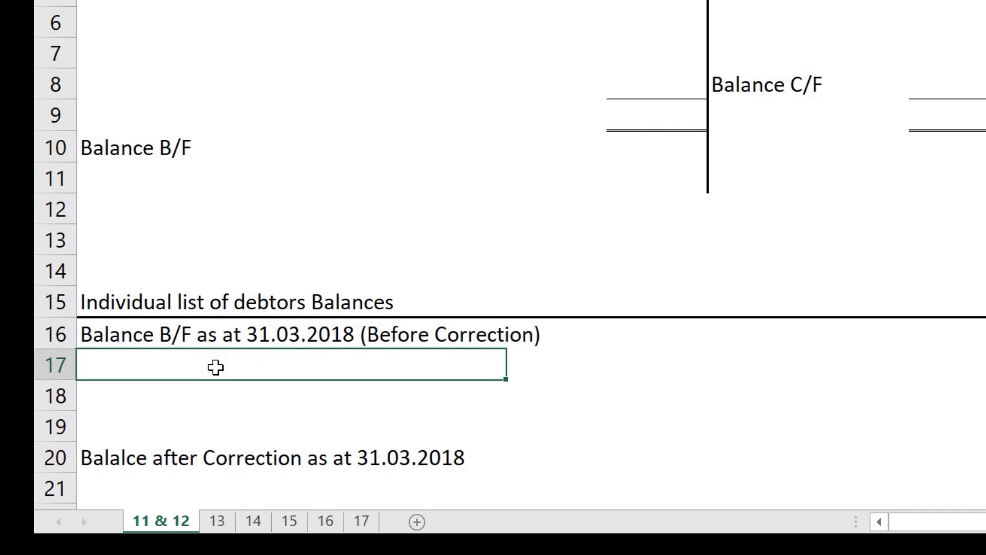
pyautogui.press('Down')
pyautogui.press('Up')
pyautogui.press('Down')
pyautogui.press('Down')
pyautogui.press('Down')
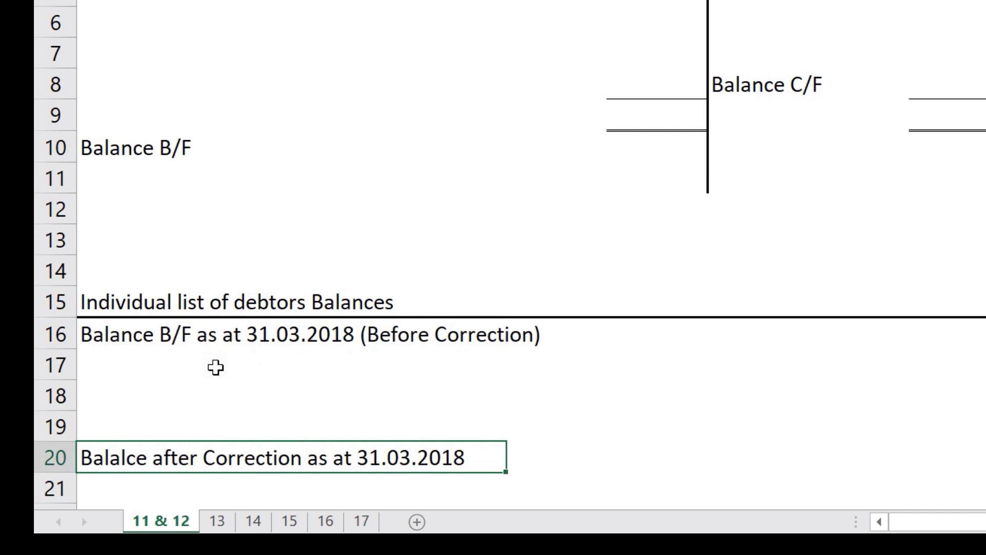
# Enter 500 in C2 as the debtors control account's opening balance before correction.
pyautogui.press('Right')
pyautogui.press('Right')
pyautogui.press('Up')
pyautogui.press('Up')
pyautogui.press('Up')
pyautogui.press('Up')
pyautogui.press('Up')
pyautogui.press('Up')
pyautogui.press('Up')
pyautogui.press('Up')
pyautogui.press('Up')
pyautogui.press('Up')
pyautogui.press('Up')
pyautogui.press('Up')
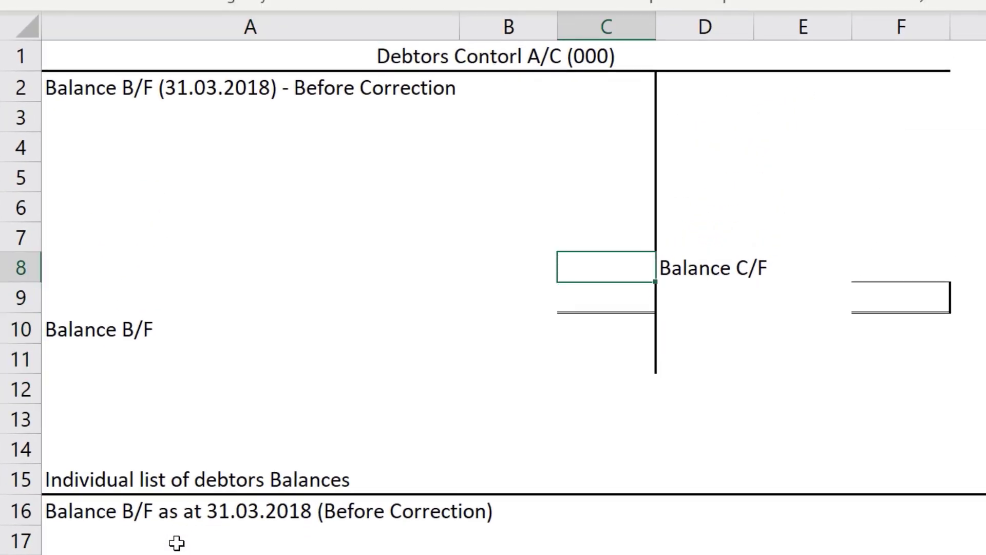
pyautogui.press('Up')
pyautogui.press('Up')
pyautogui.press('Up')
pyautogui.press('Up')
pyautogui.press('Up')
pyautogui.press('Up')
pyautogui.press('Left')
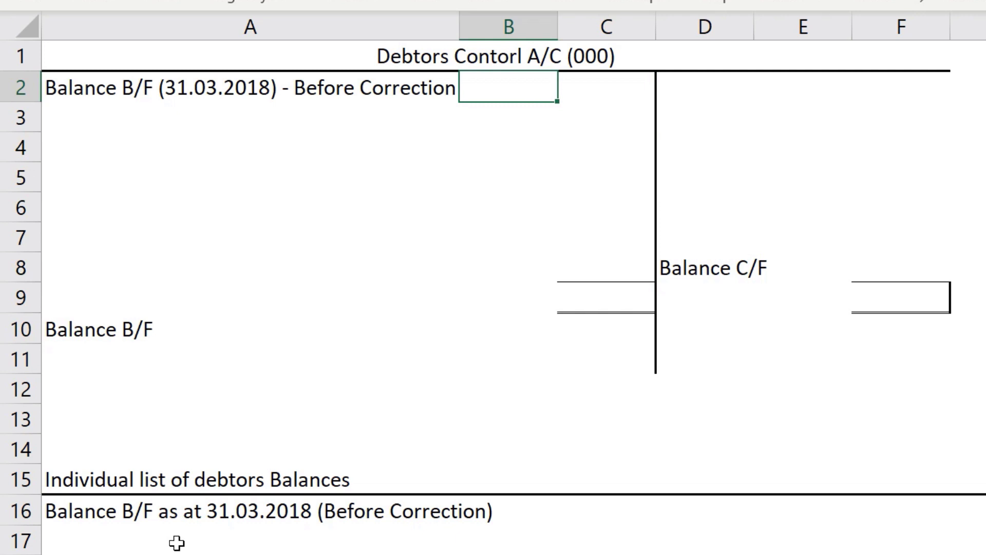
pyautogui.press('Right')
pyautogui.write('500')
pyautogui.press('Return')
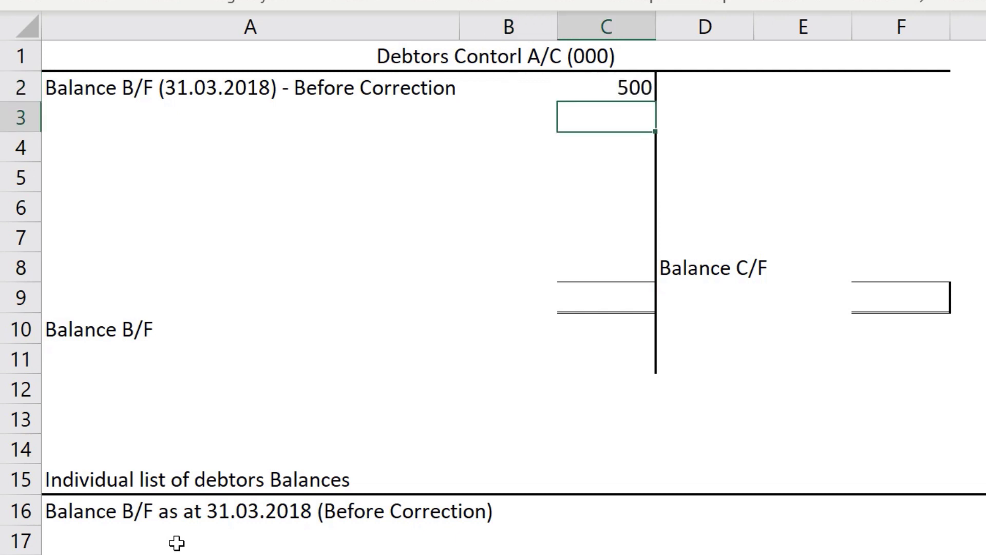
pyautogui.press('Left')
pyautogui.press('Down')
pyautogui.press('Right')
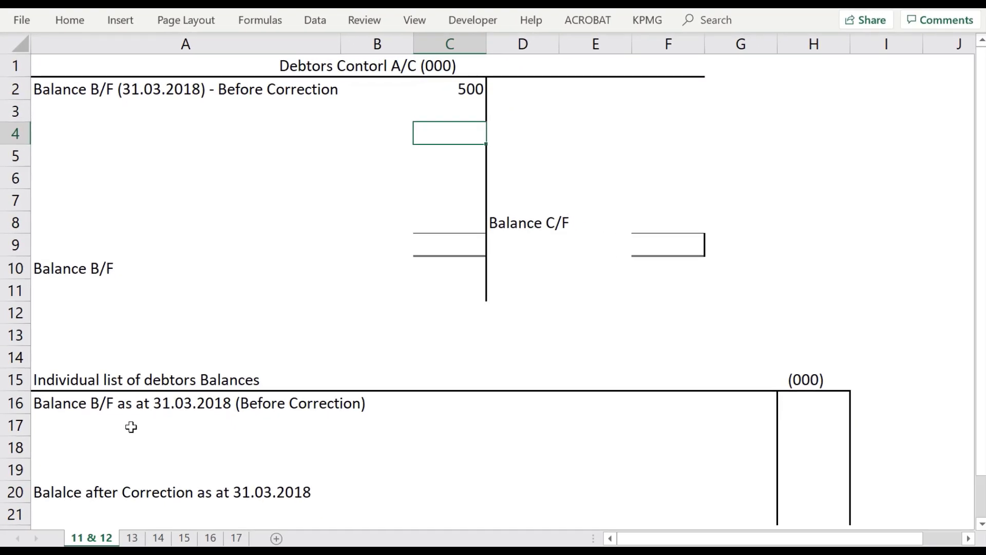
pyautogui.click(817, 405)
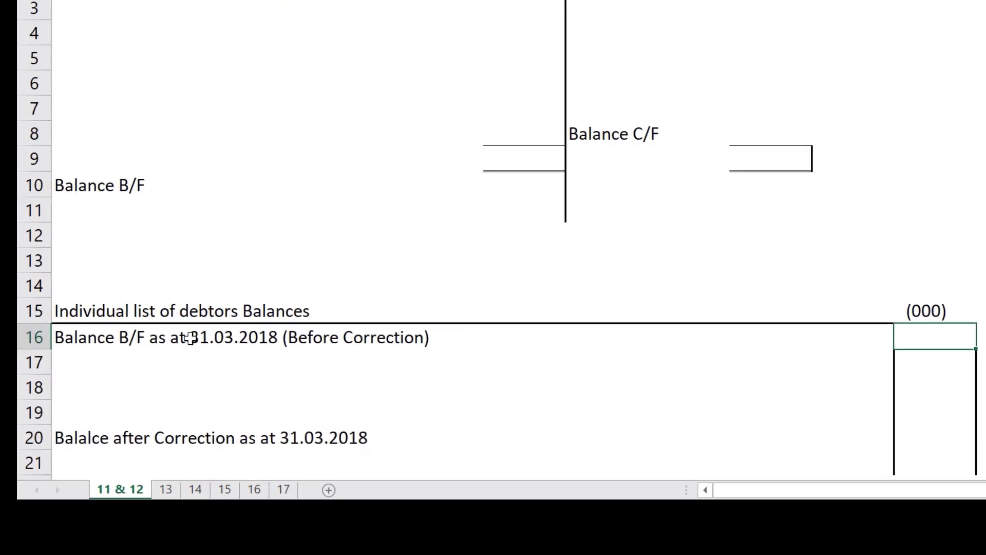
pyautogui.click(191, 338)
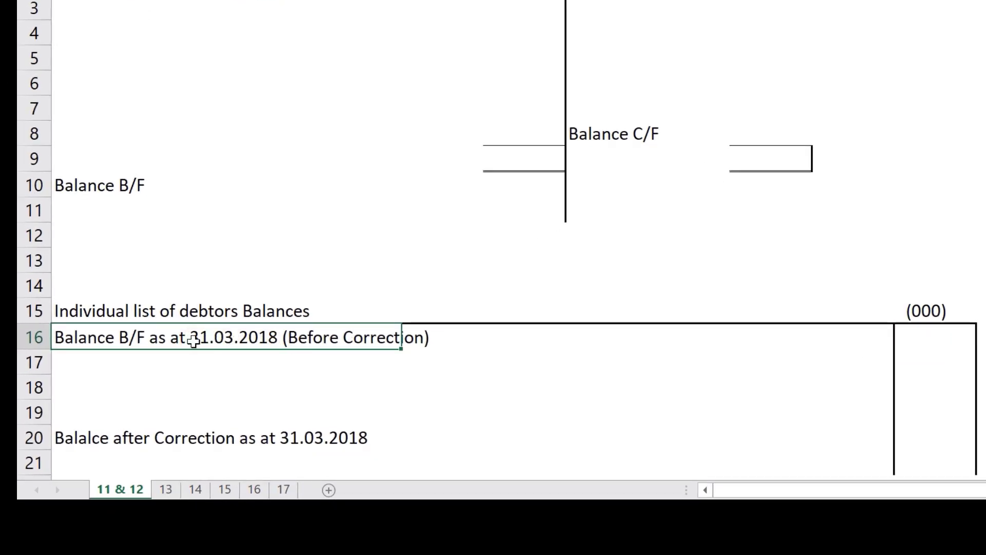
pyautogui.click(943, 337)
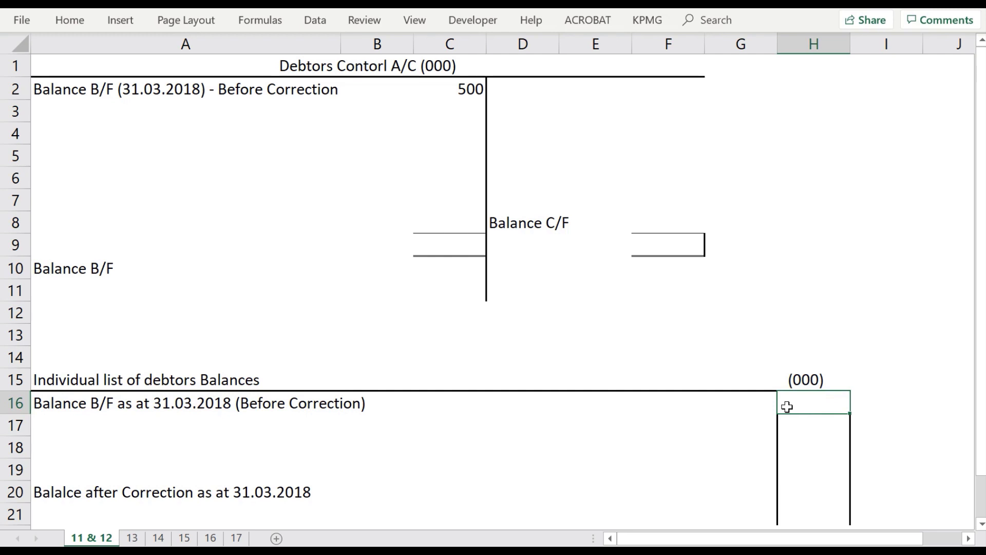
# Record a credit entry in row 3 of the control account, with Bank in D3 and 180 in F3.
pyautogui.click(668, 111)
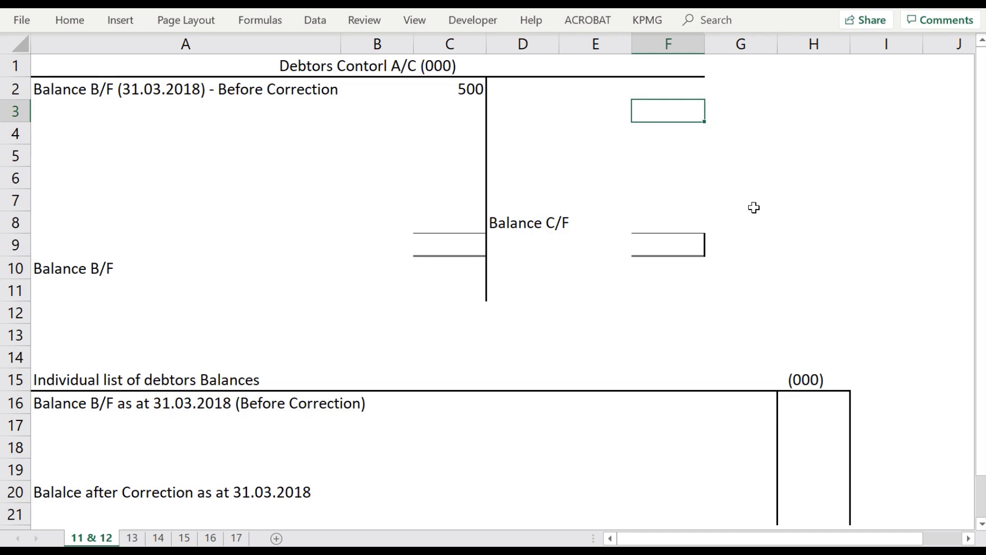
pyautogui.press('Left')
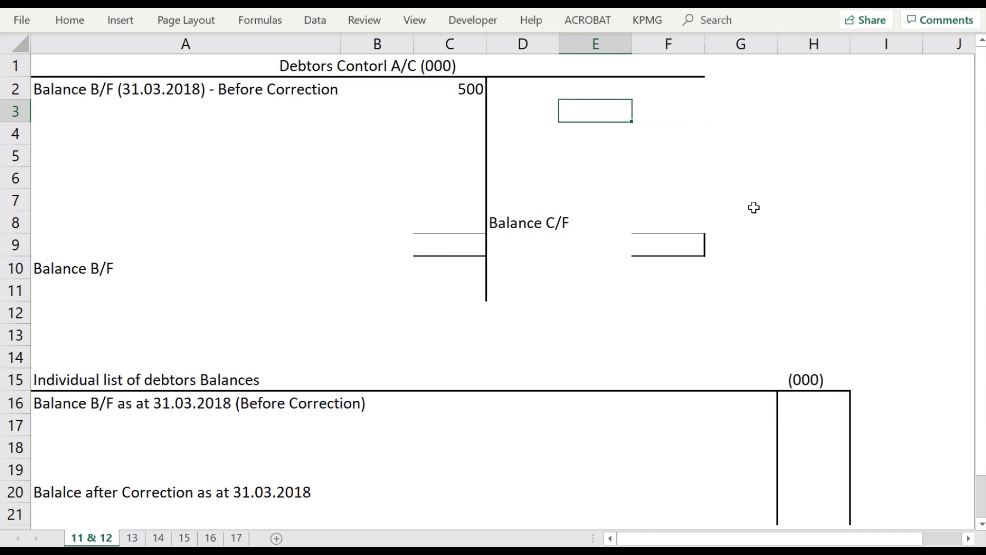
pyautogui.press('Left')
pyautogui.write('BA')
pyautogui.write('n')
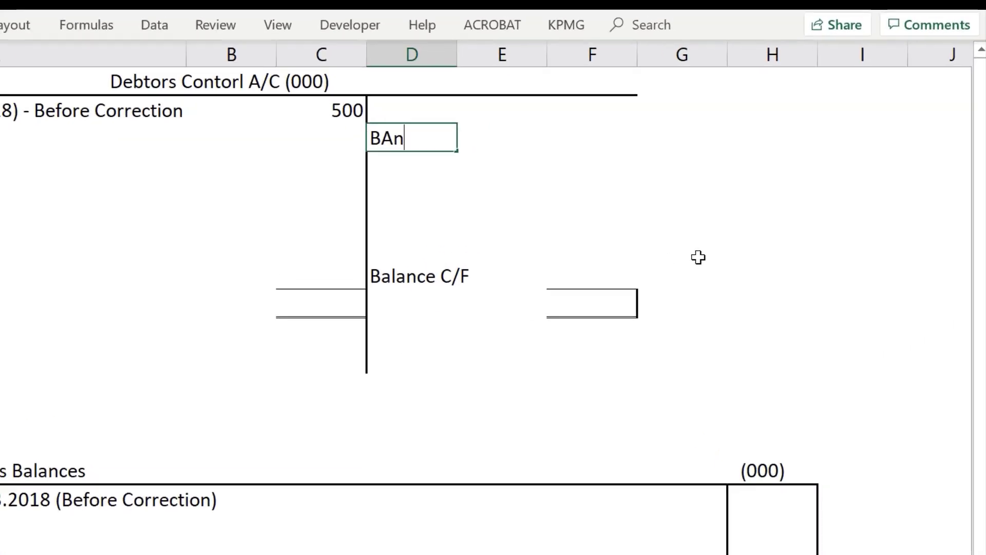
pyautogui.press('BackSpace')
pyautogui.press('BackSpace')
pyautogui.write('ank')
pyautogui.press('Right')
pyautogui.press('Right')
pyautogui.write('180')
pyautogui.press('Return')
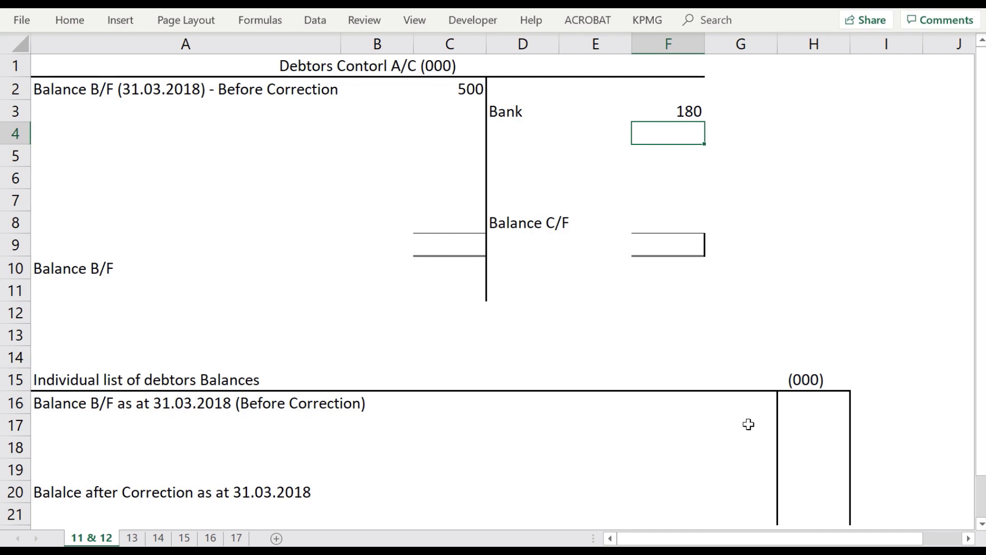
pyautogui.click(391, 440)
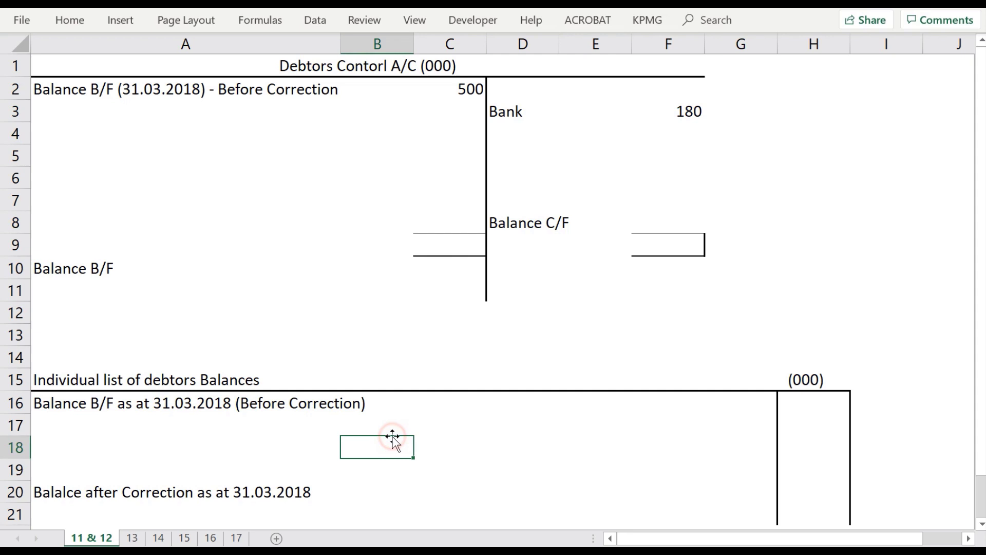
pyautogui.click(541, 437)
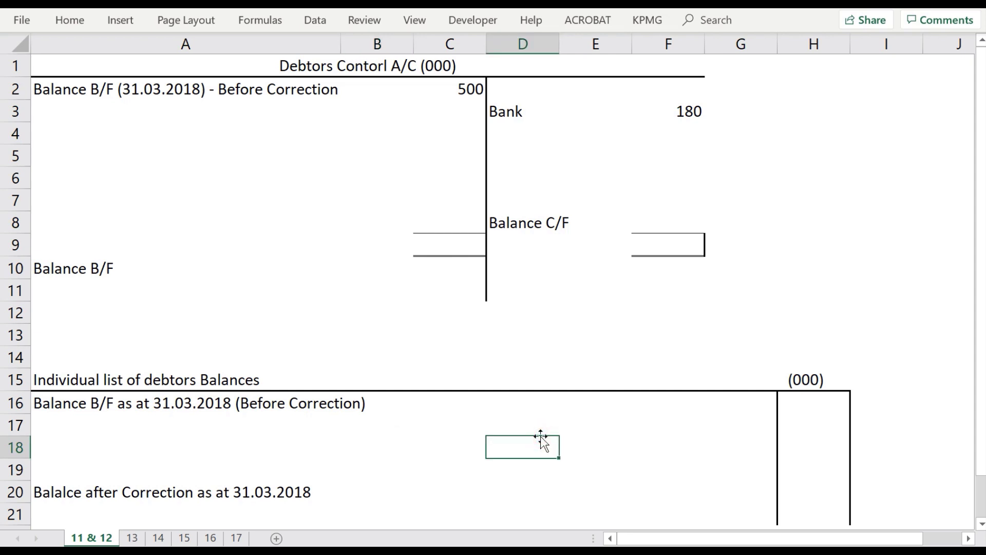
pyautogui.click(562, 252)
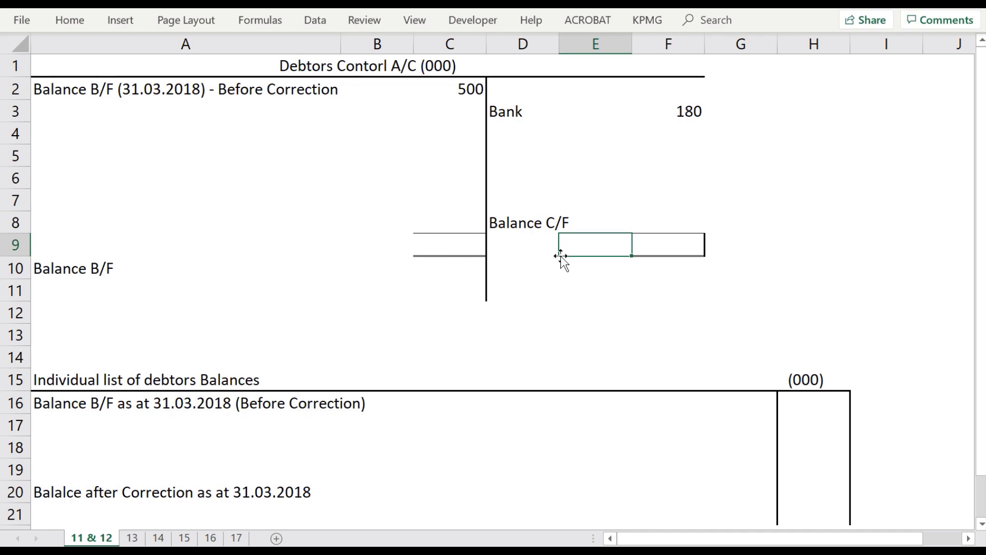
# Record a debit entry in row 4 of the control account, with "Under stated sales" in A4 and 270 in C4.
pyautogui.click(449, 134)
pyautogui.write('27')
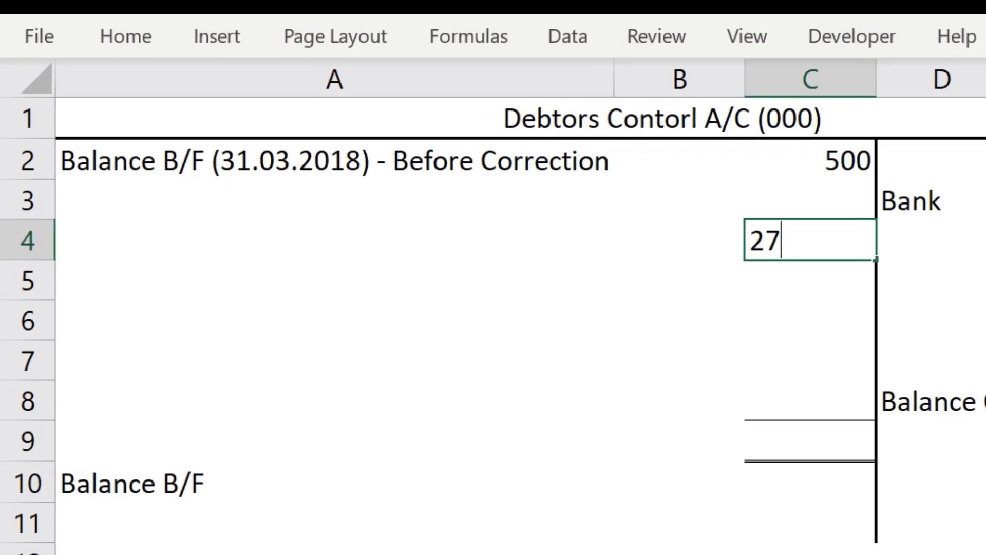
pyautogui.write('0')
pyautogui.press('Return')
pyautogui.press('Left')
pyautogui.press('Left')
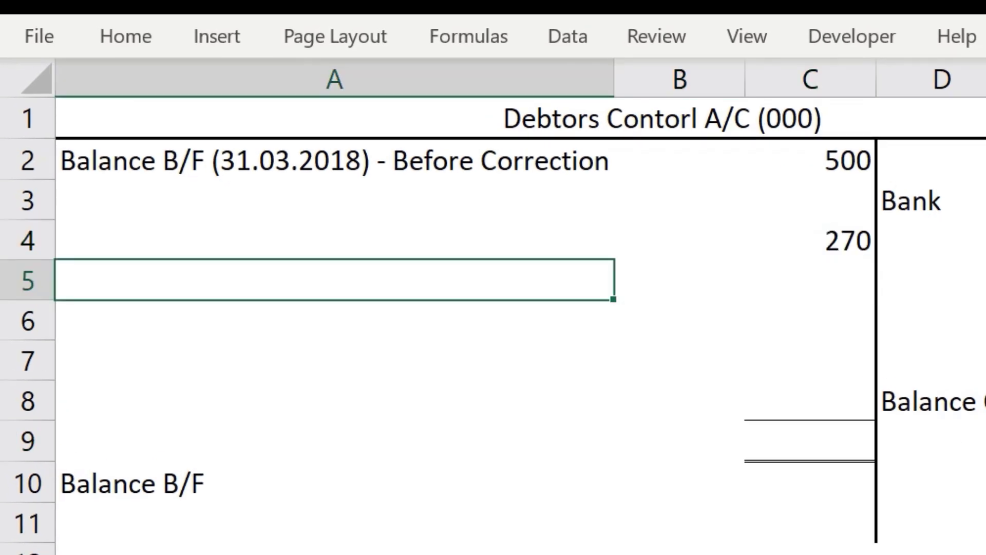
pyautogui.press('Up')
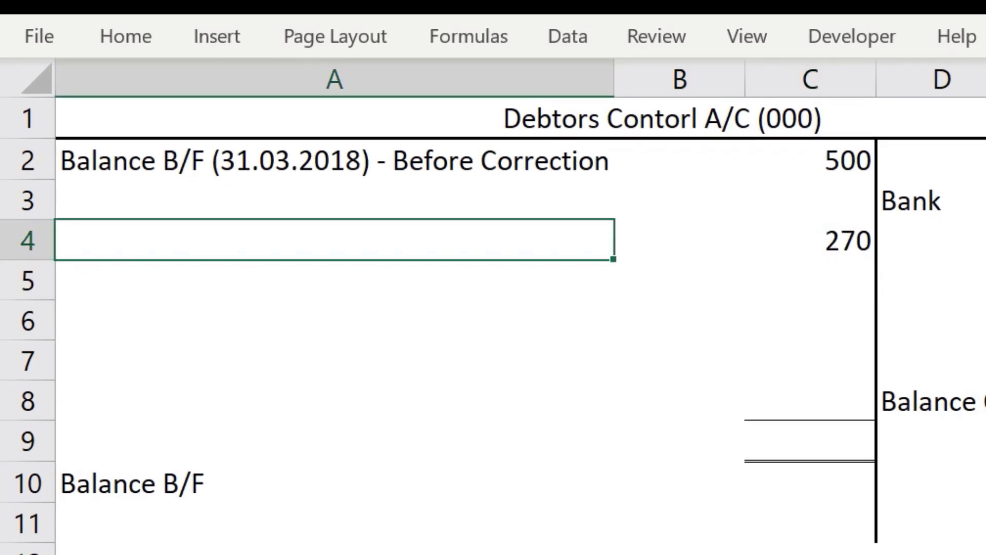
pyautogui.write('Under stated sale')
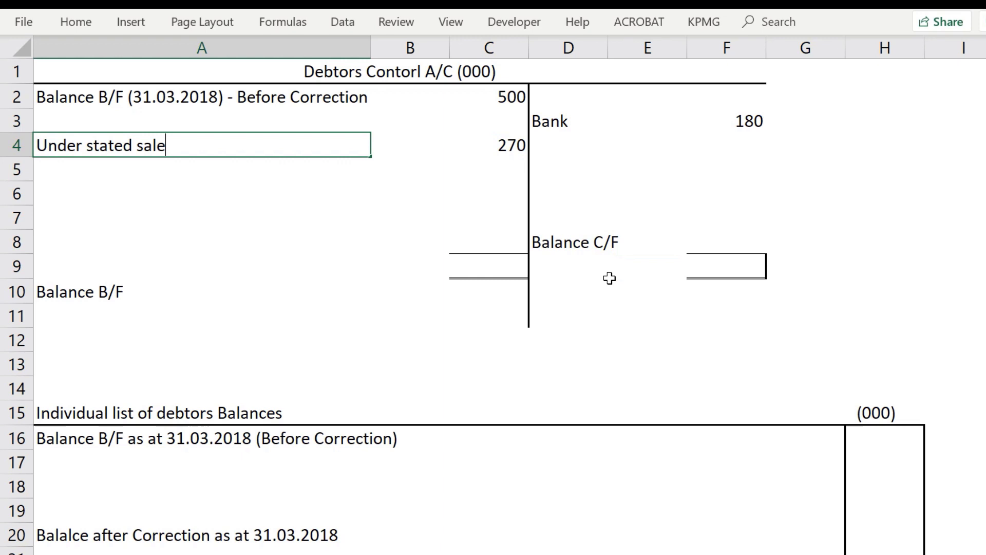
pyautogui.write('s')
pyautogui.click(779, 470)
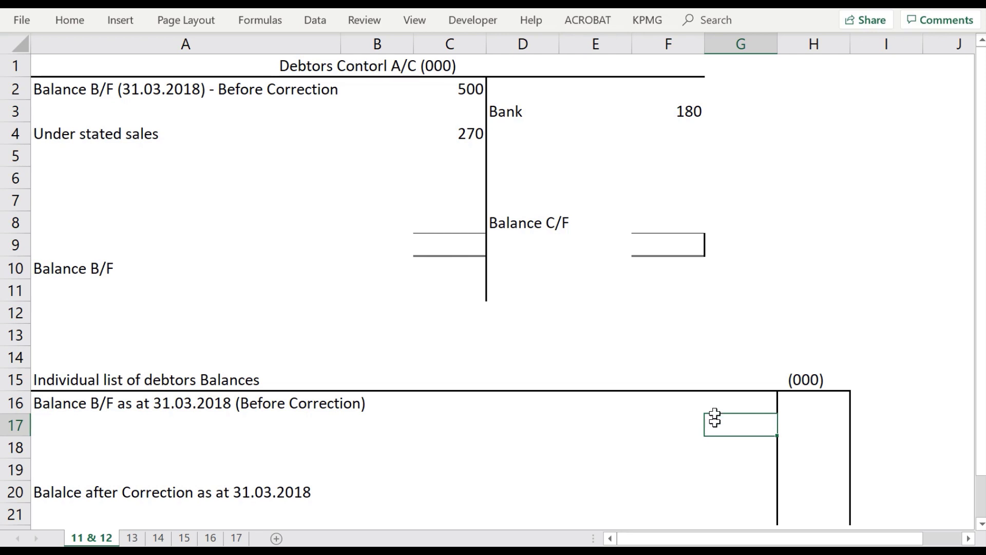
# Label A17 in the individual list of debtors balances "Bad debt written off".
pyautogui.click(401, 464)
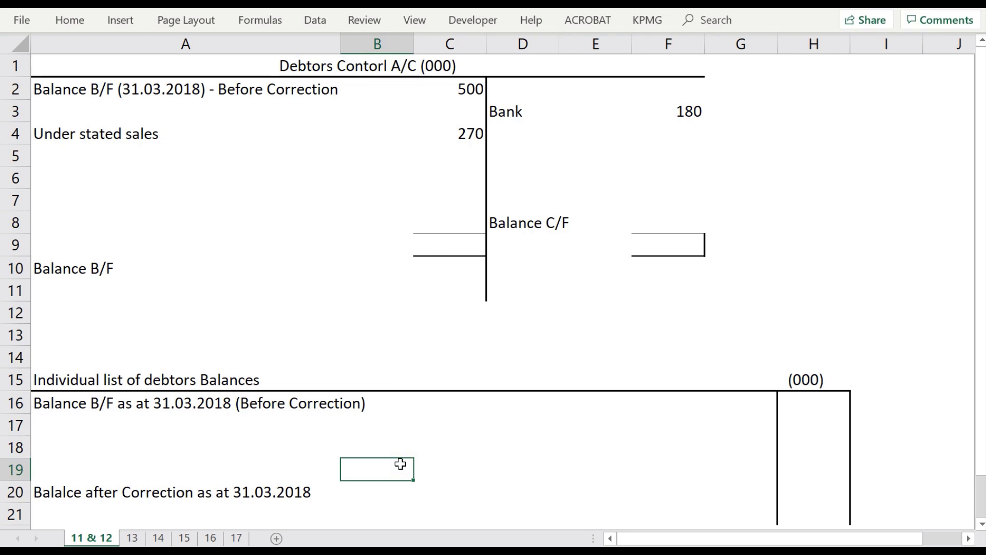
pyautogui.press('Up')
pyautogui.press('Left')
pyautogui.press('Up')
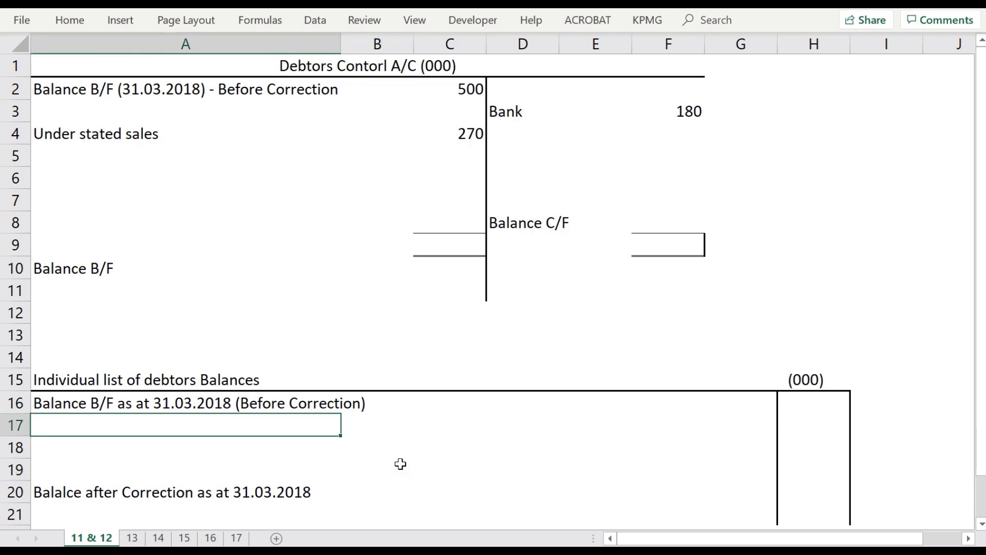
pyautogui.write('Bad')
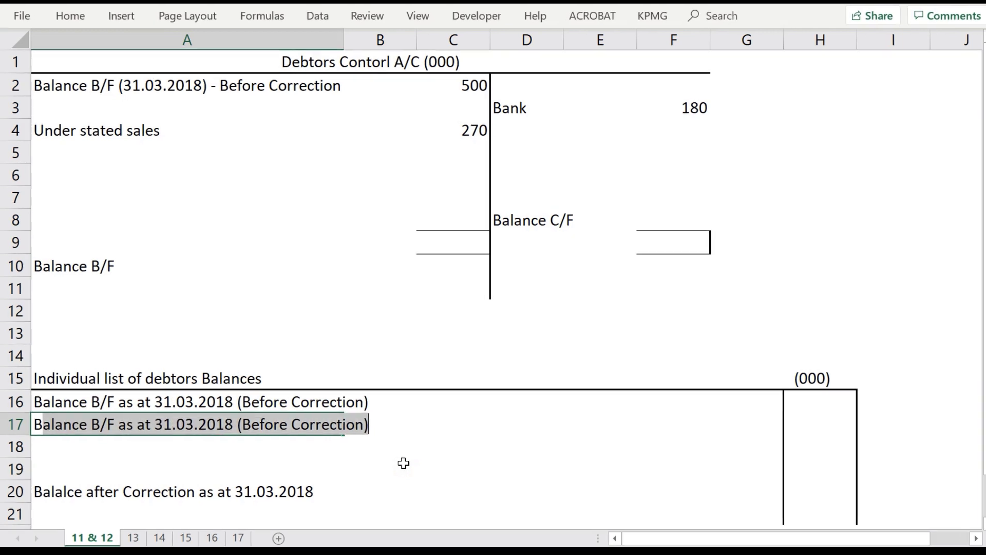
pyautogui.write(' d')
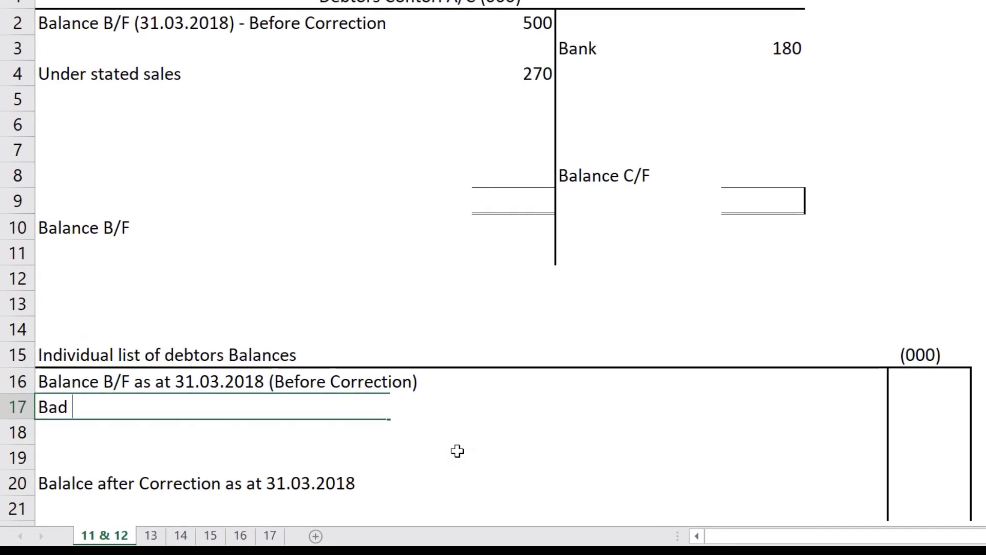
pyautogui.write('ebt written off')
pyautogui.hotkey('ctrl', 'Return')
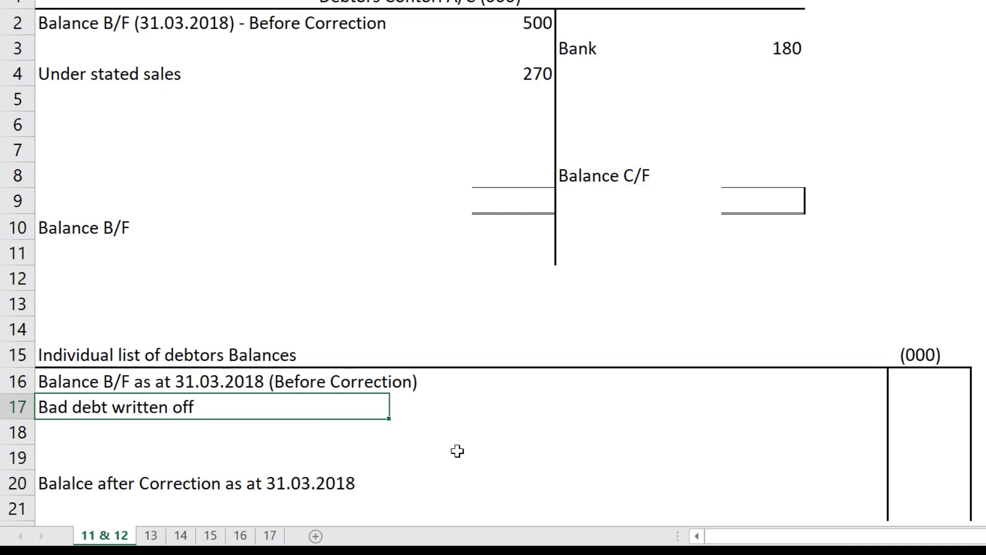
# Enter the bad debt amount in H17 as negative 50 in parentheses, shown without decimal places.
pyautogui.press('Right')
pyautogui.press('Right')
pyautogui.press('Right')
pyautogui.press('Right')
pyautogui.press('Right')
pyautogui.press('Right')
pyautogui.press('Right')
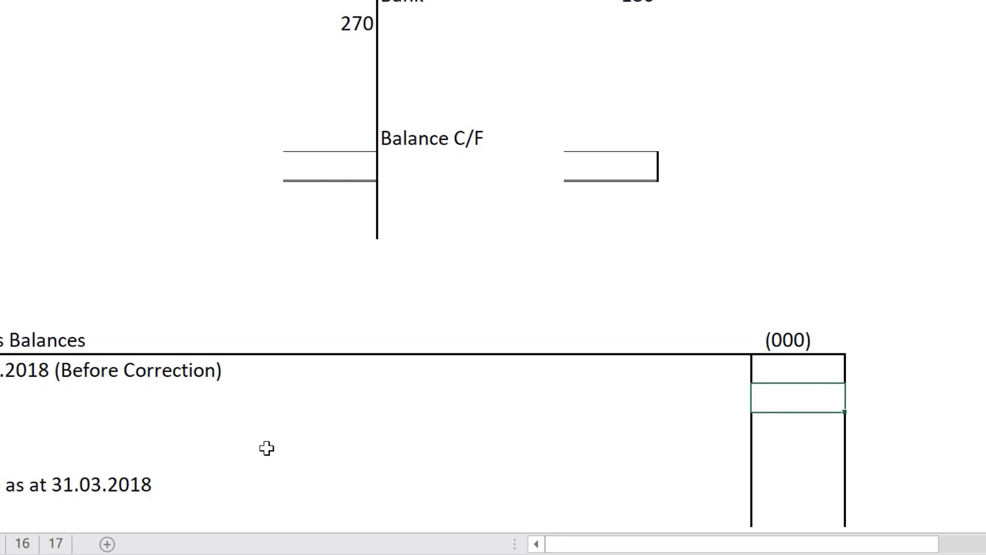
pyautogui.write('(50.00)')
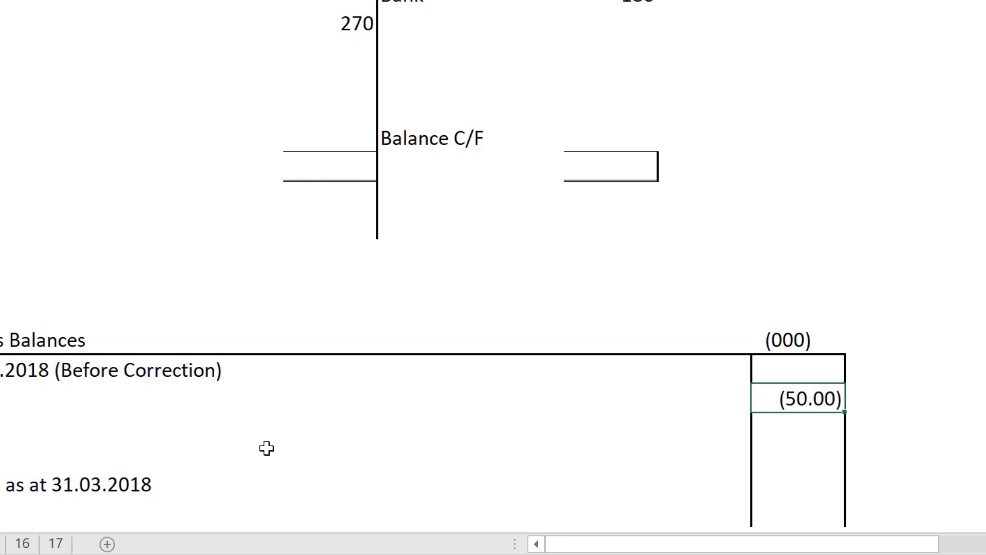
pyautogui.hotkey('alt', 'h')
pyautogui.press('9')
pyautogui.hotkey('alt', 'h')
pyautogui.press('9')
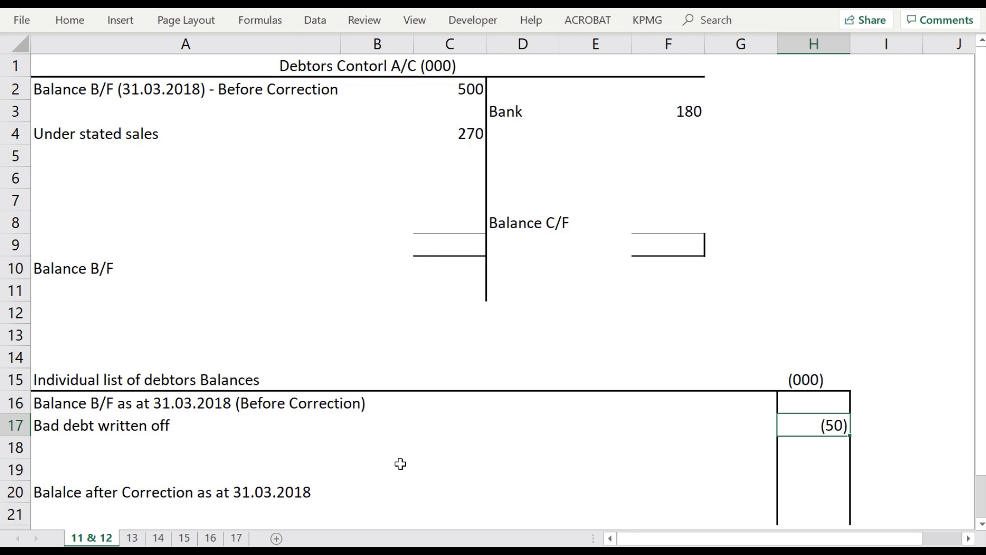
# Add an "Omitted balance" line in A18 of the individual debtors list with 80 in H18.
pyautogui.press('Return')
pyautogui.press('Left')
pyautogui.press('Left')
pyautogui.press('Left')
pyautogui.press('Left')
pyautogui.press('Left')
pyautogui.press('Left')
pyautogui.press('Left')
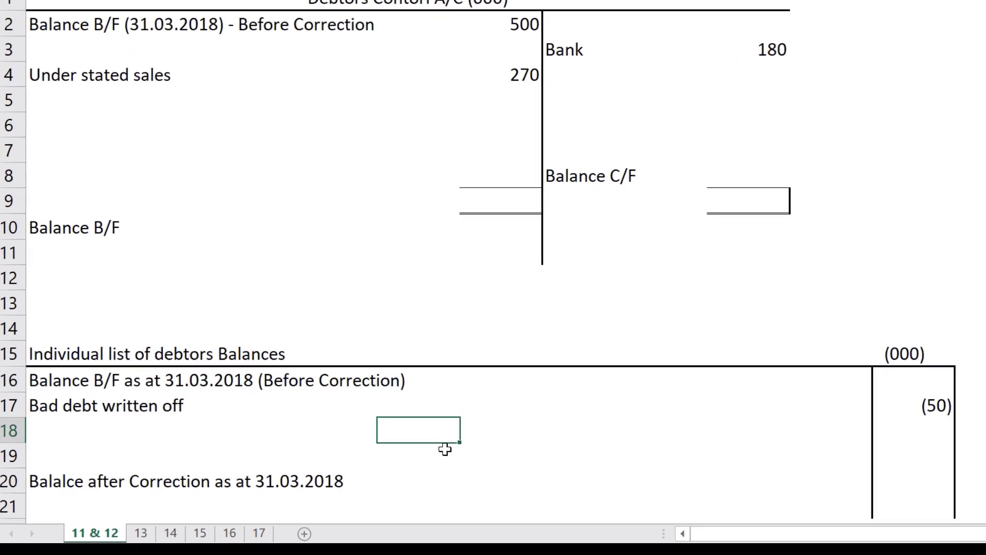
pyautogui.write('Omitted balance')
pyautogui.press('Right')
pyautogui.press('Right')
pyautogui.press('Right')
pyautogui.press('Right')
pyautogui.press('Right')
pyautogui.press('Right')
pyautogui.press('Right')
pyautogui.write('80')
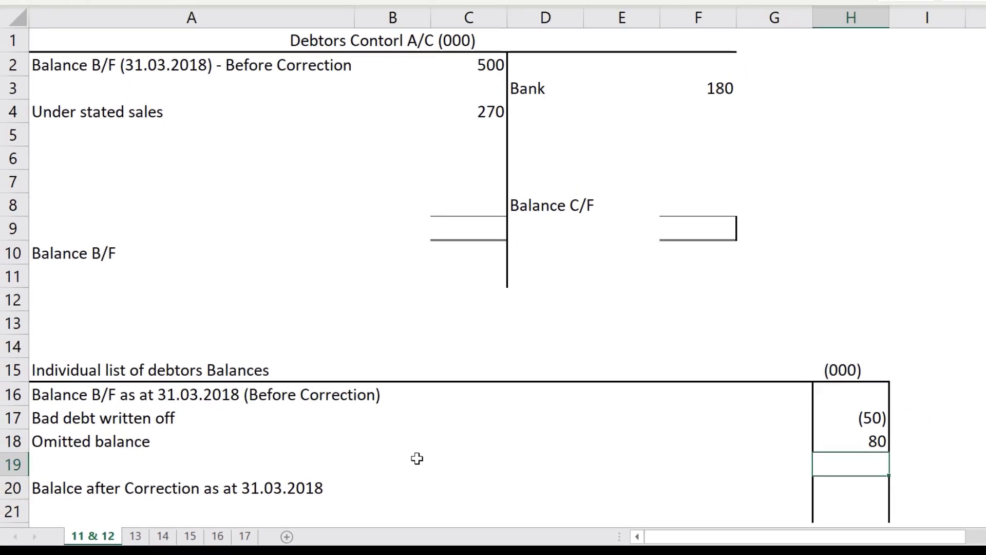
# Mark the unknown before-correction balance of the individual debtors list with Q1 in I16, beside its amount cell.
pyautogui.press('Left')
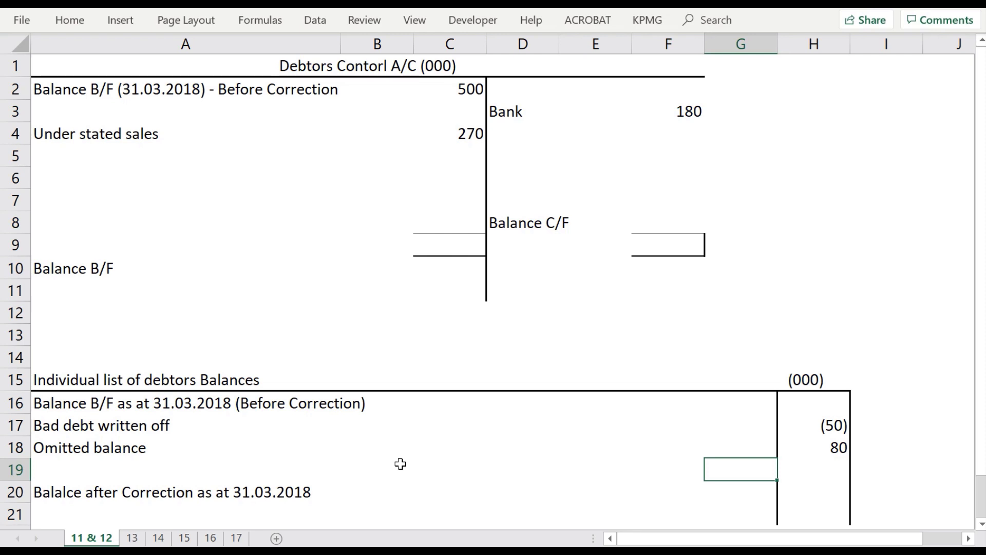
pyautogui.click(430, 399)
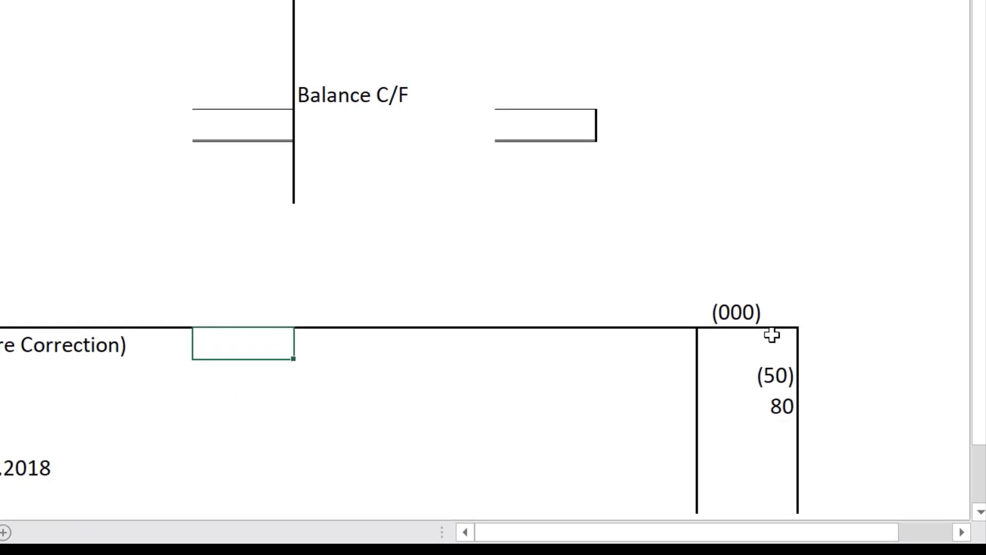
pyautogui.click(772, 335)
pyautogui.press('Right')
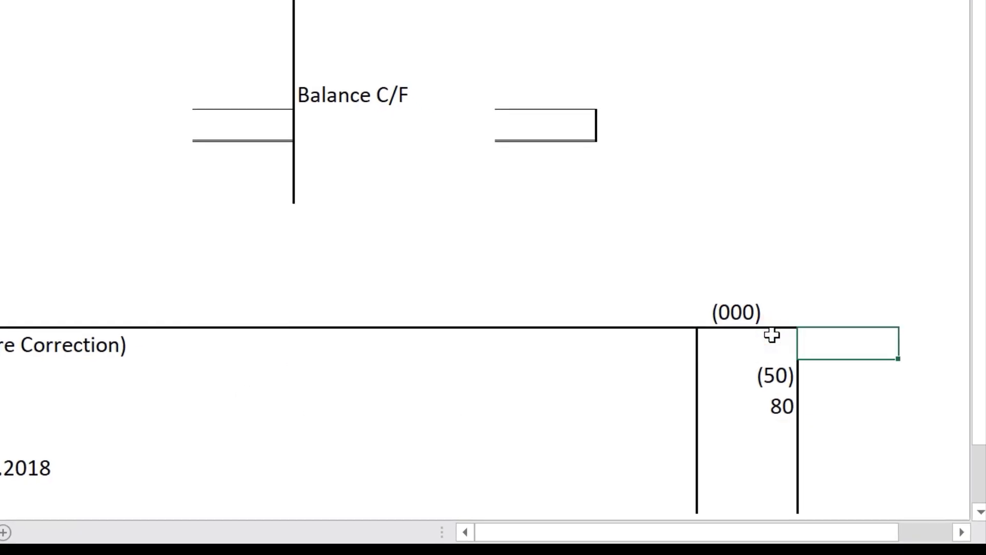
pyautogui.write('Q1')
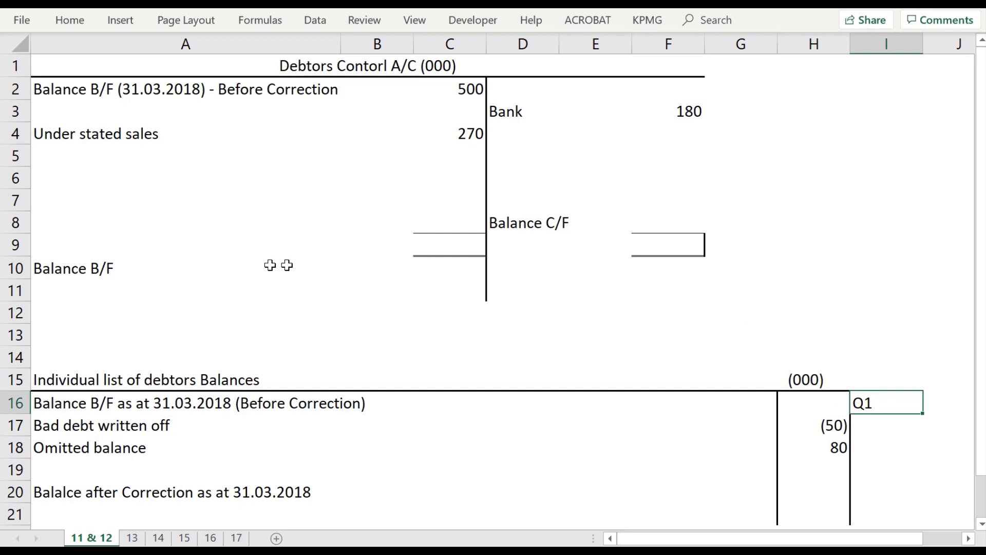
pyautogui.click(246, 379)
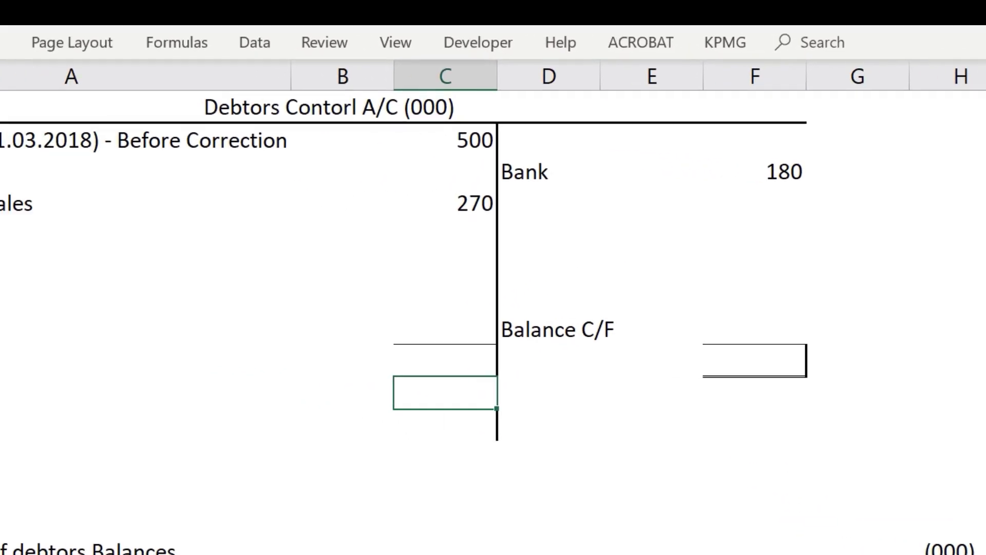
# Label A10 of the debtors control account "Balance B/F 31/03/2018" and enter Q2 beneath it in A11.
pyautogui.click(67, 406)
pyautogui.write('Balance B/F 3')
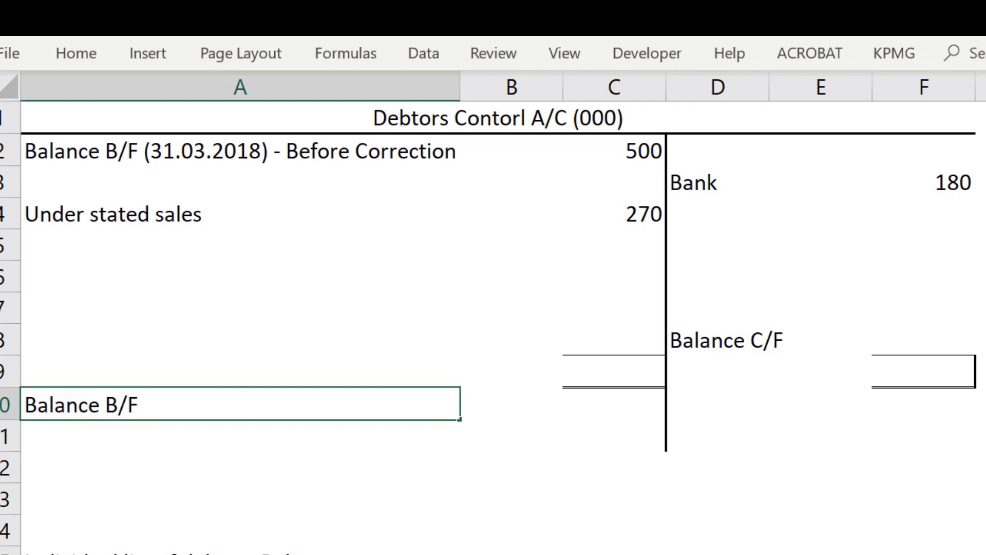
pyautogui.write('1/')
pyautogui.press('BackSpace')
pyautogui.write('/03/2018')
pyautogui.press('Tab')
pyautogui.click(67, 414)
pyautogui.press('Return')
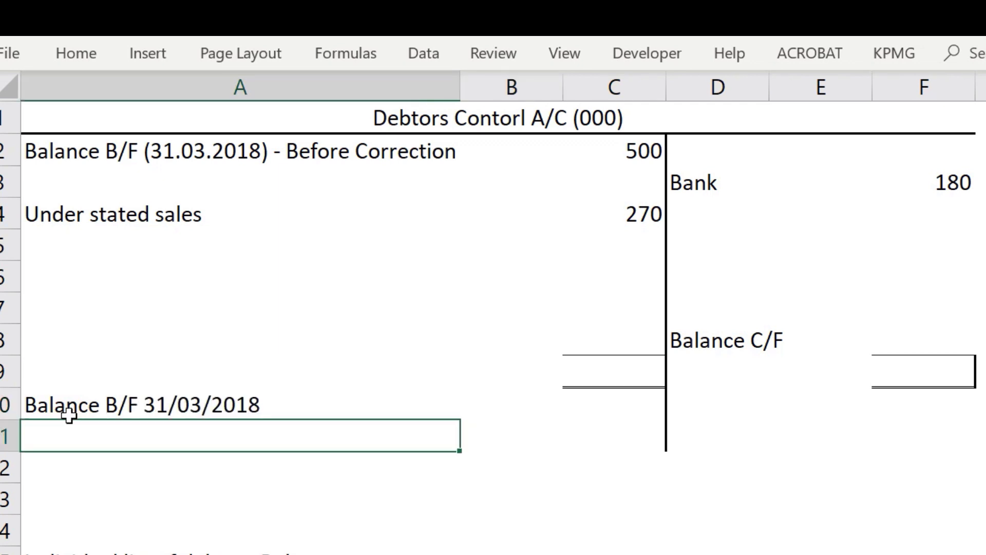
pyautogui.write('Q2')
pyautogui.press('Return')
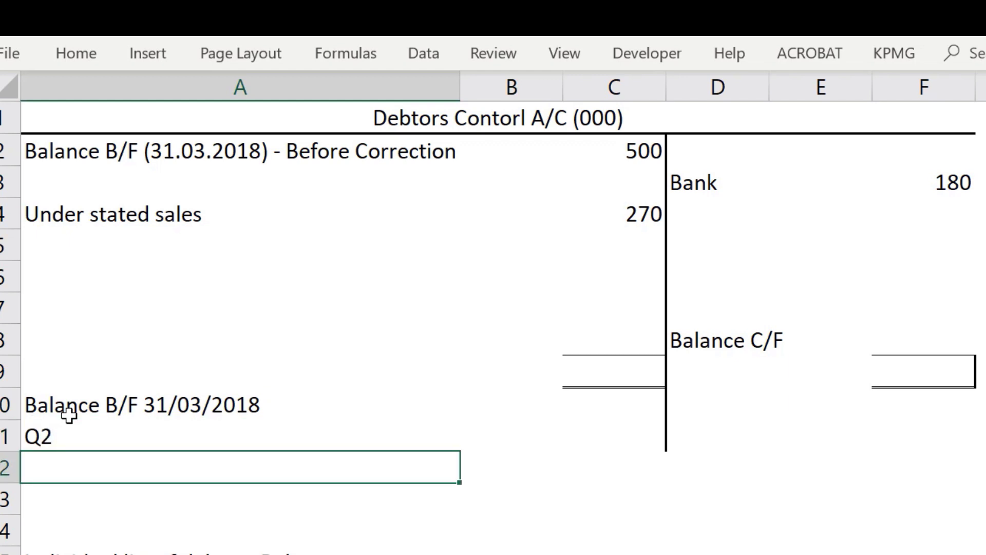
# Total the debit side of the debtors control account in C9 and link the credit-side total in F9 to it.
pyautogui.press('Right')
pyautogui.press('Right')
pyautogui.press('Down')
pyautogui.press('Down')
pyautogui.press('Down')
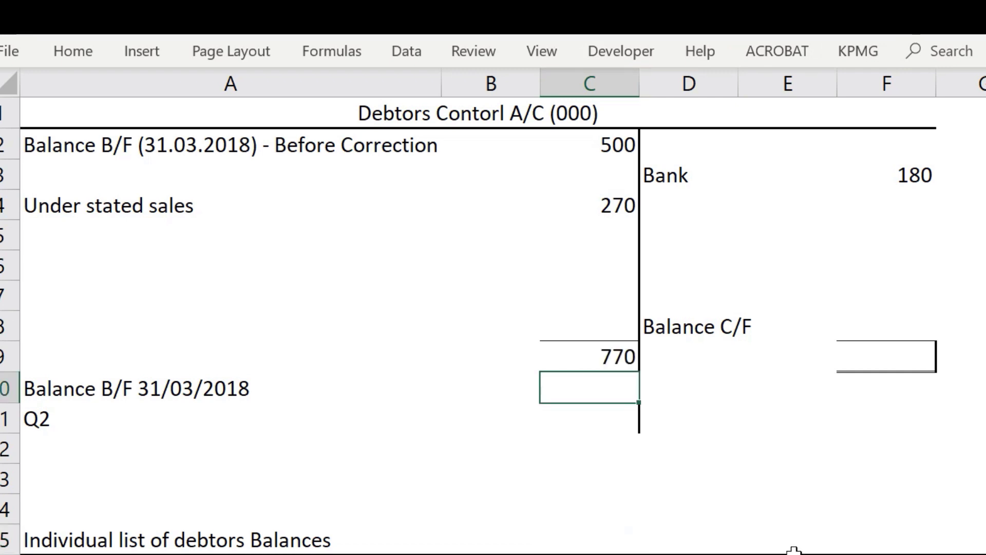
pyautogui.press('Right')
pyautogui.press('Right')
pyautogui.press('Right')
pyautogui.press('Up')
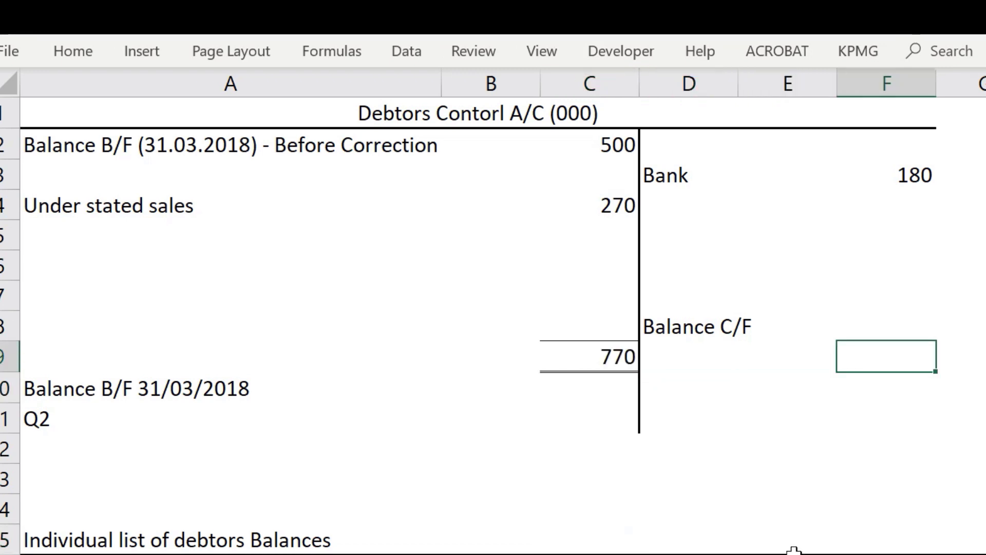
pyautogui.write('=')
pyautogui.press('Left')
pyautogui.press('Left')
pyautogui.press('Left')
pyautogui.press('Return')
# Calculate the Balance C/F in F8 as the credit-side total F9 minus the Bank amount in F3.
pyautogui.press('Up')
pyautogui.press('Up')
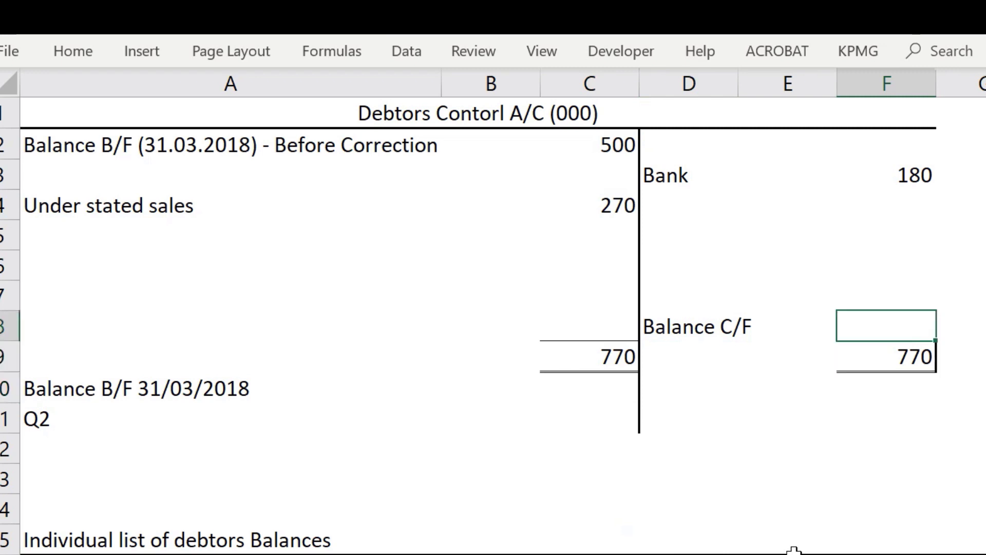
pyautogui.write('=')
pyautogui.press('Up')
pyautogui.press('Down')
pyautogui.press('Down')
pyautogui.write('-')
pyautogui.press('Up')
pyautogui.press('Up')
pyautogui.press('Up')
pyautogui.press('Up')
pyautogui.press('Up')
pyautogui.press('Up')
pyautogui.press('Return')
# Bring the closing balance down to the Balance B/F 31/03/2018 line by entering =F8 in C10.
pyautogui.press('Down')
pyautogui.press('Left')
pyautogui.press('Left')
pyautogui.press('Left')
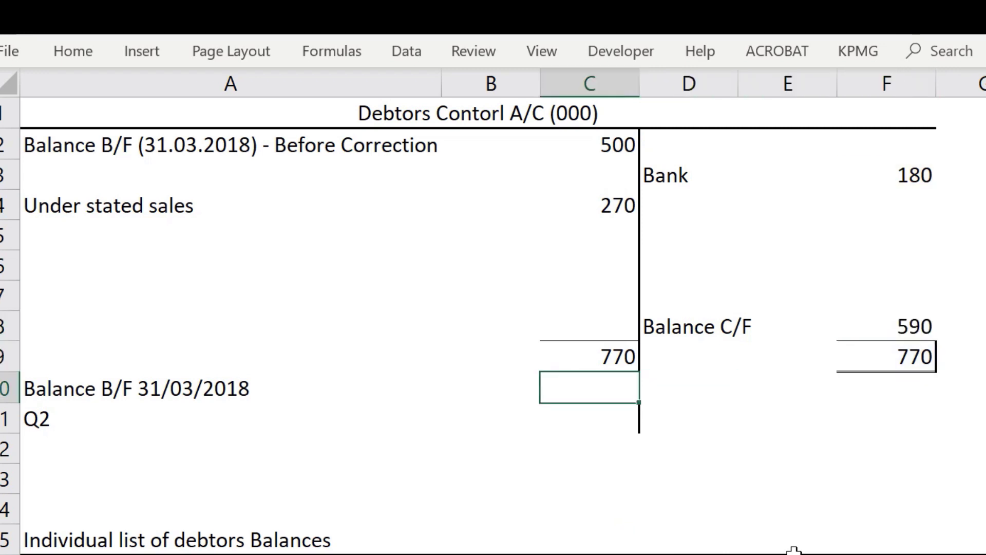
pyautogui.press('Down')
pyautogui.press('Up')
pyautogui.write('=F8')
pyautogui.press('Left')
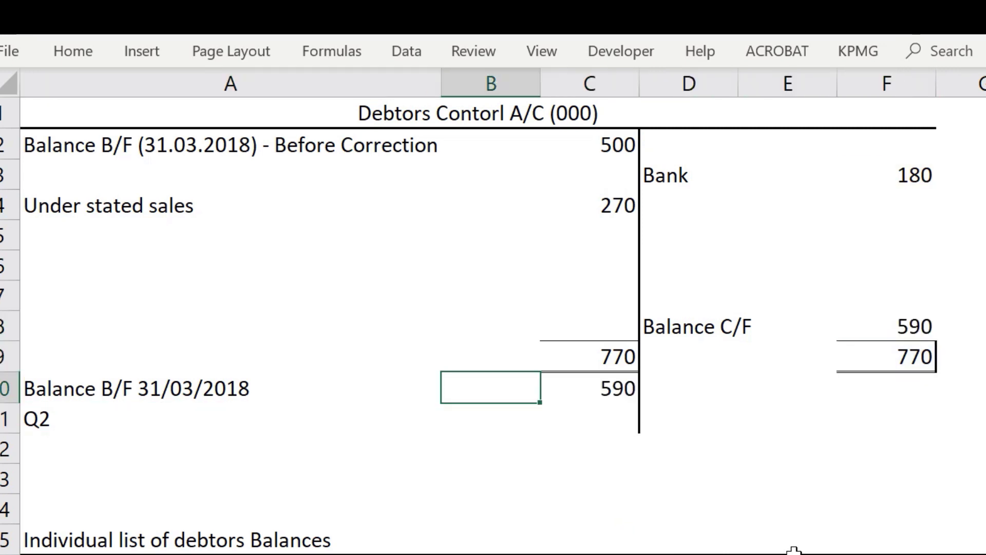
pyautogui.press('Right')
pyautogui.press('Down')
pyautogui.press('Up')
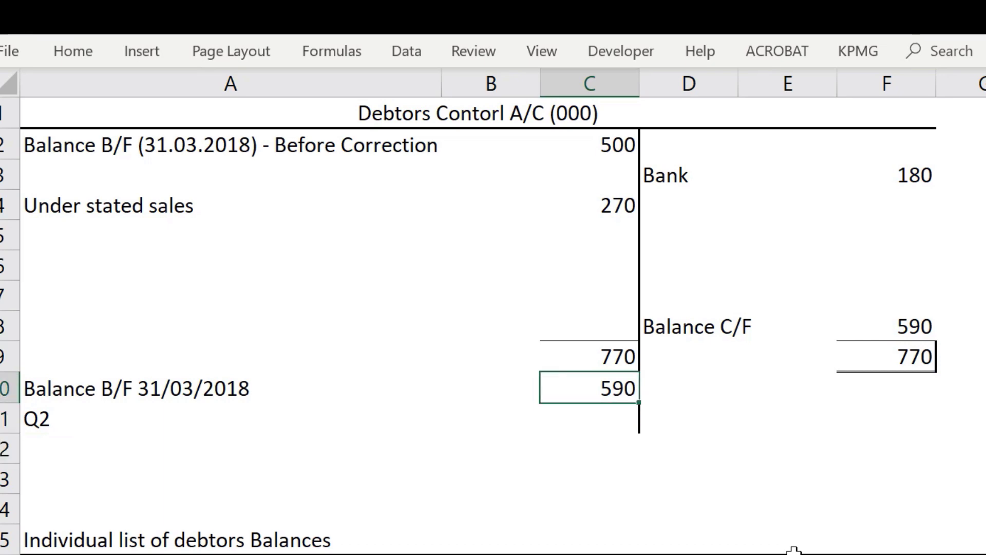
# Examine the empty before-correction amount cell H16 in the individual list of debtors balances.
pyautogui.press('Down')
pyautogui.press('Up')
pyautogui.press('Down')
pyautogui.press('Down')
pyautogui.press('Down')
pyautogui.press('Down')
pyautogui.press('Down')
pyautogui.press('Down')
pyautogui.press('Right')
pyautogui.press('Right')
pyautogui.press('Right')
pyautogui.press('Right')
pyautogui.press('Right')
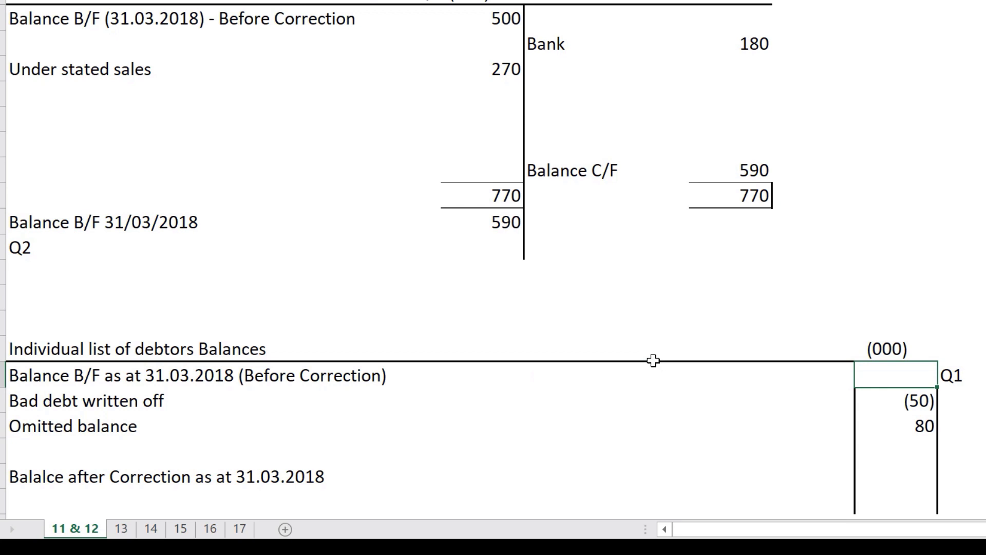
# Fill the control account's Balance B/F in C10 and the list's after-correction balance cell H20 with green.
pyautogui.click(507, 220)
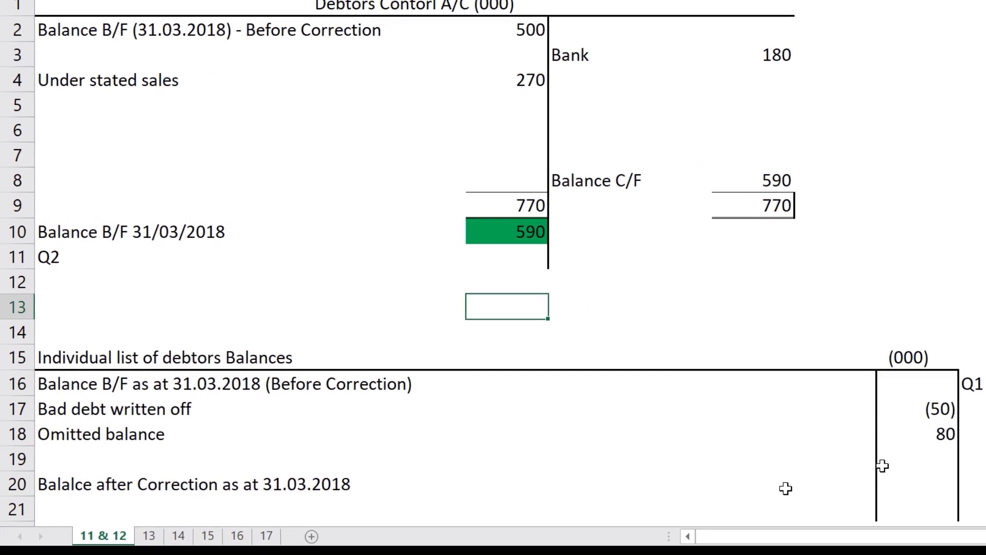
pyautogui.click(854, 490)
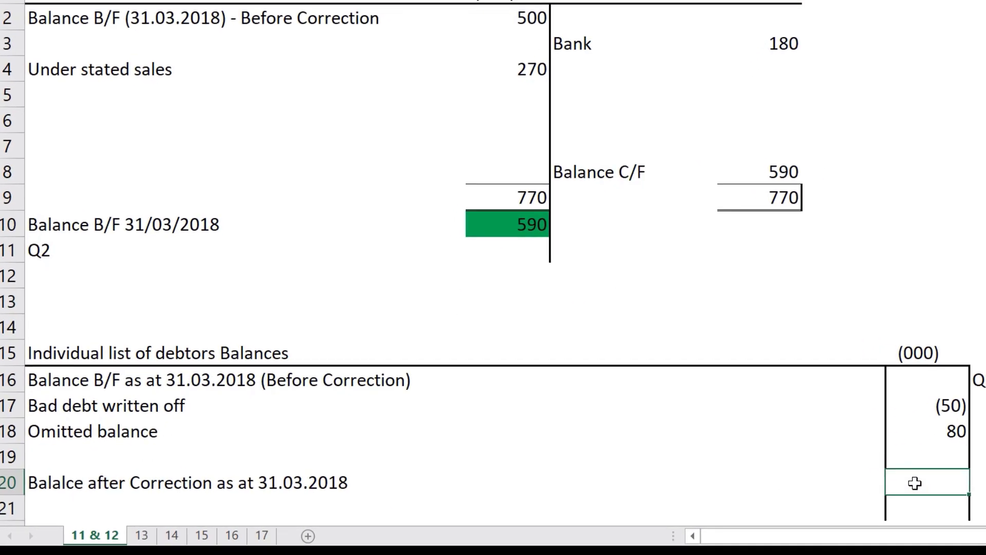
pyautogui.press('F4')
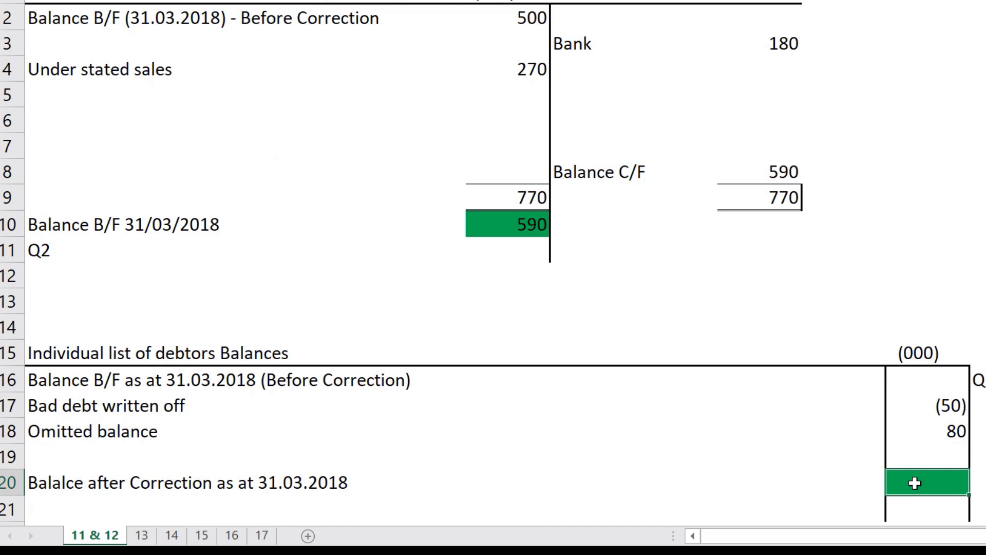
# Link the after-correction balance in H20 to the control account's Balance B/F in C10.
pyautogui.write('=')
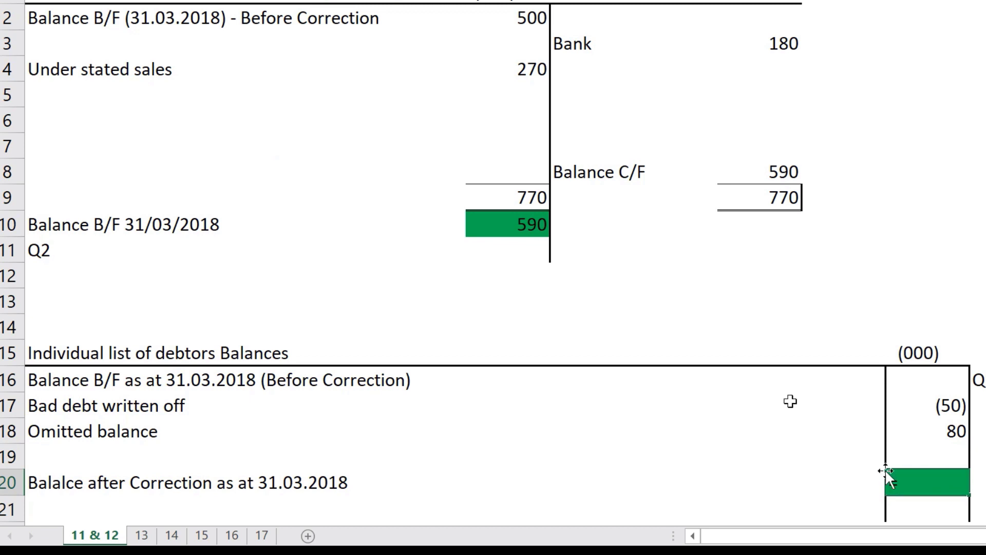
pyautogui.click(527, 222)
pyautogui.press('Return')
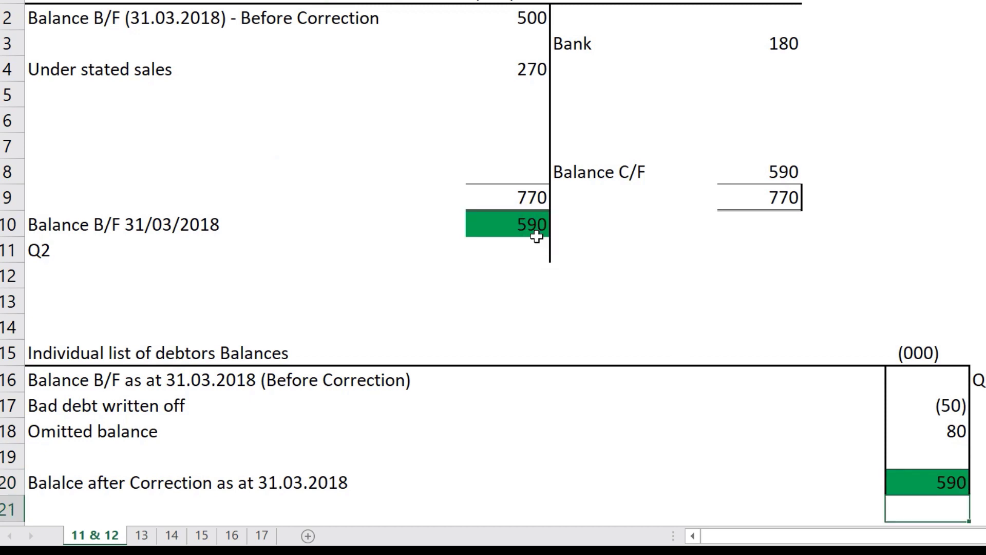
# Calculate the individual list's before-correction balance in H16 with the formula =H20-80+50.
pyautogui.press('Up')
pyautogui.press('Up')
pyautogui.press('Up')
pyautogui.press('Up')
pyautogui.press('Up')
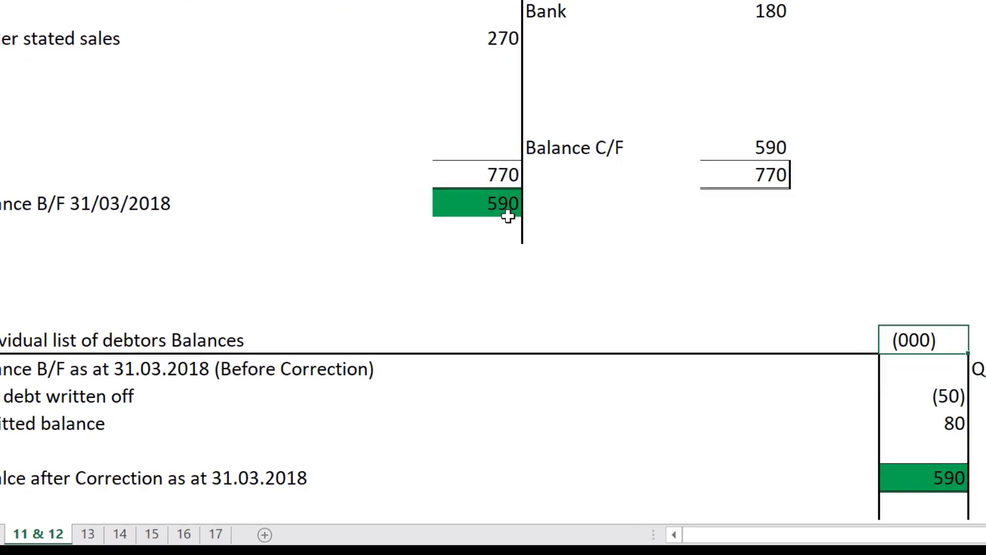
pyautogui.write('=')
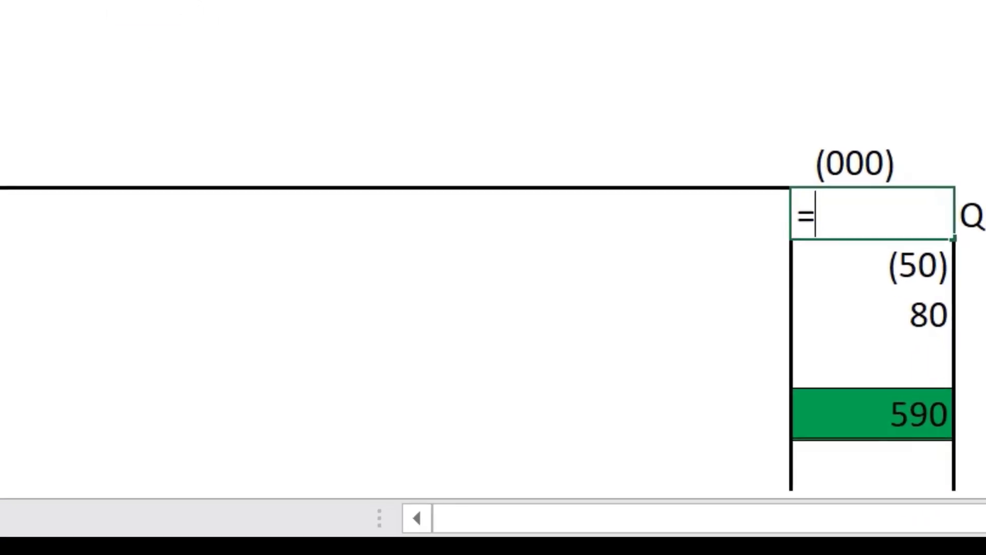
pyautogui.click(893, 439)
pyautogui.write('-')
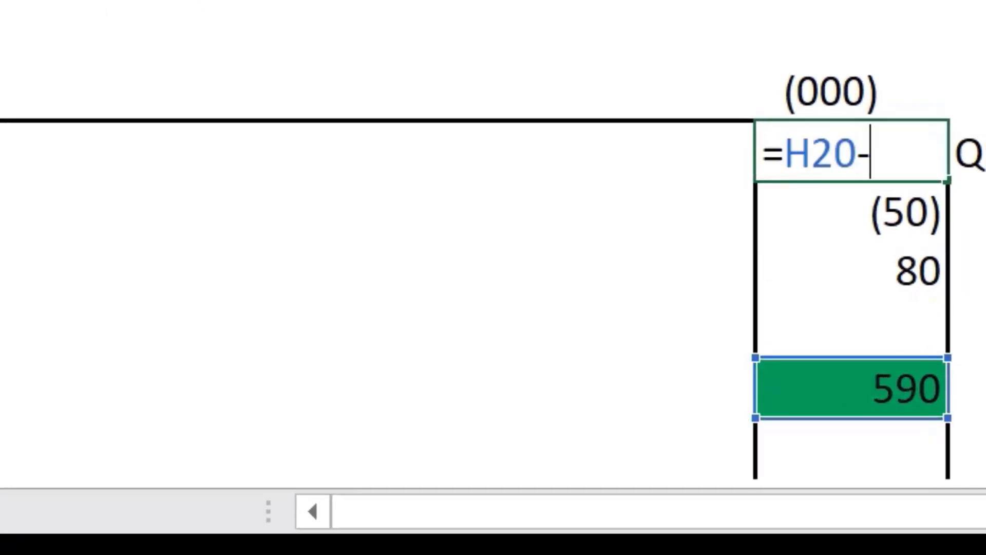
pyautogui.write('80+')
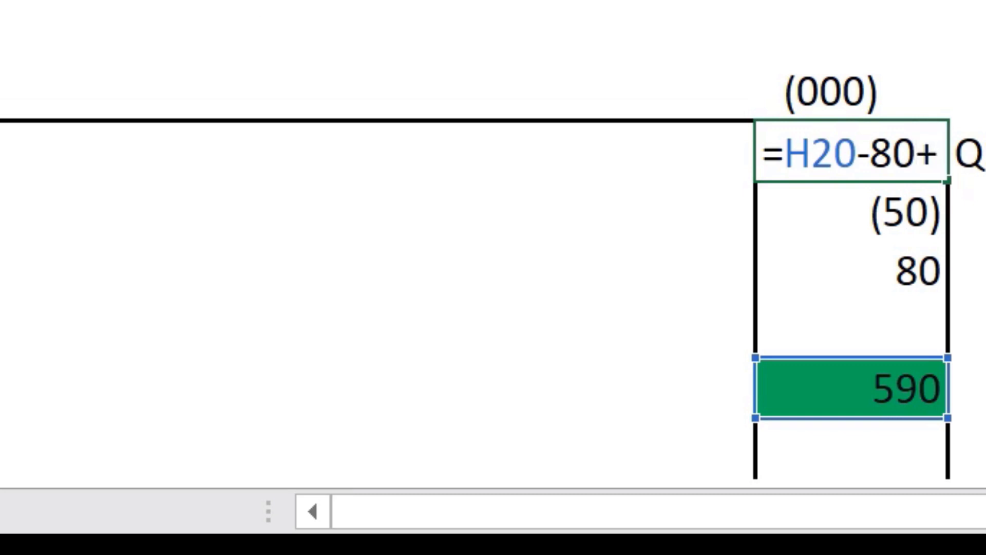
pyautogui.write('50')
pyautogui.press('Return')
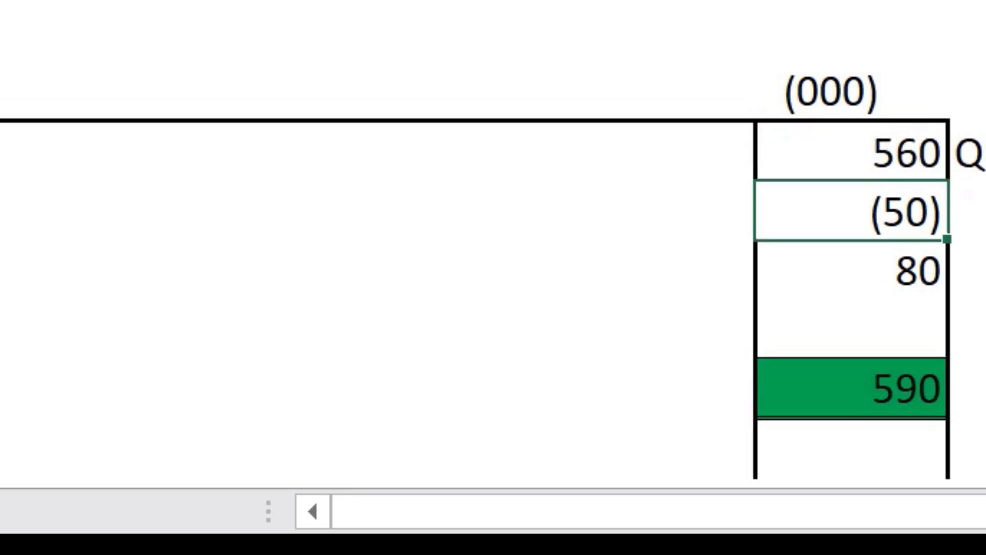
pyautogui.press('Up')
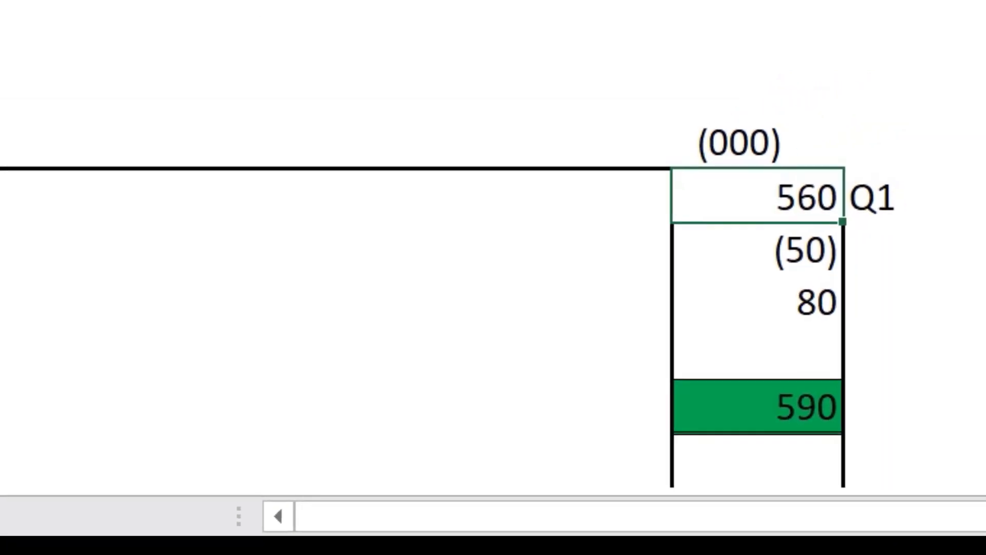
# Fill the before-correction balances in C2 of the control account and H16 of the individual list with orange.
pyautogui.click(268, 151)
pyautogui.click(451, 90)
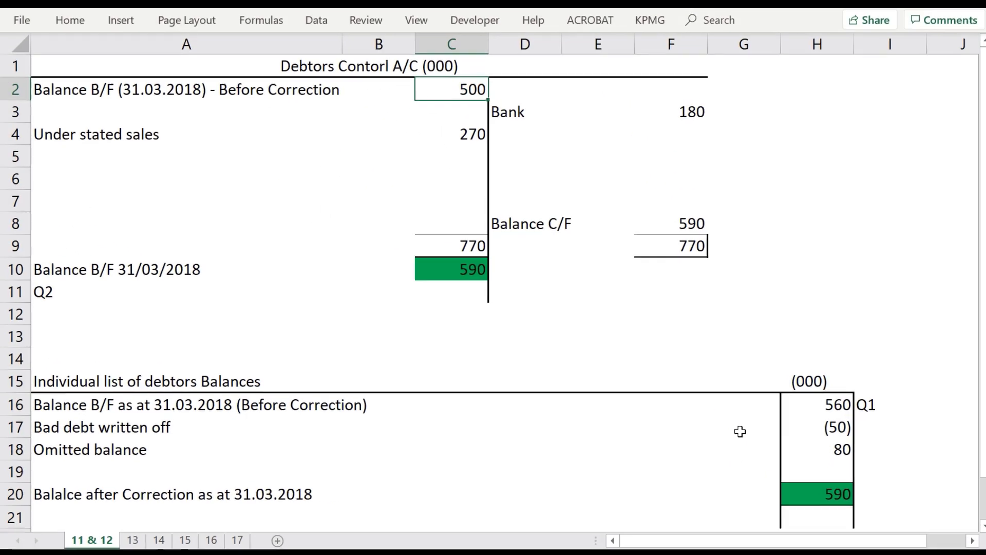
pyautogui.press('alt')
pyautogui.press('h')
pyautogui.press('h')
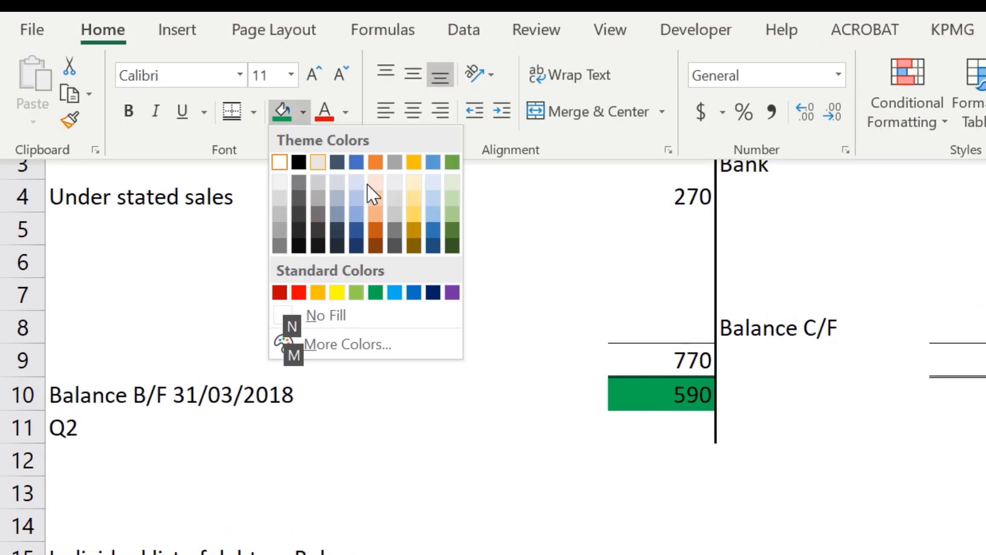
pyautogui.click(378, 161)
pyautogui.click(635, 196)
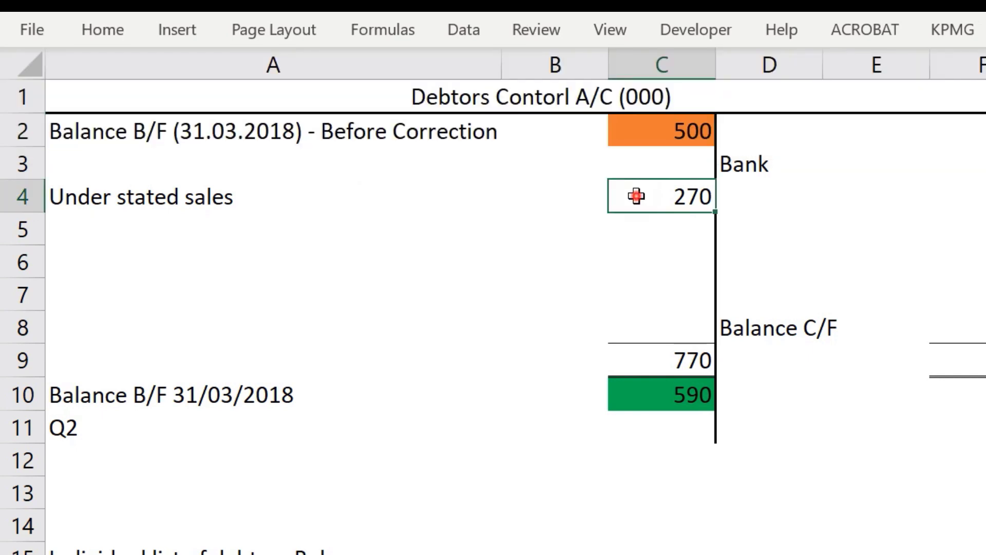
pyautogui.click(985, 554)
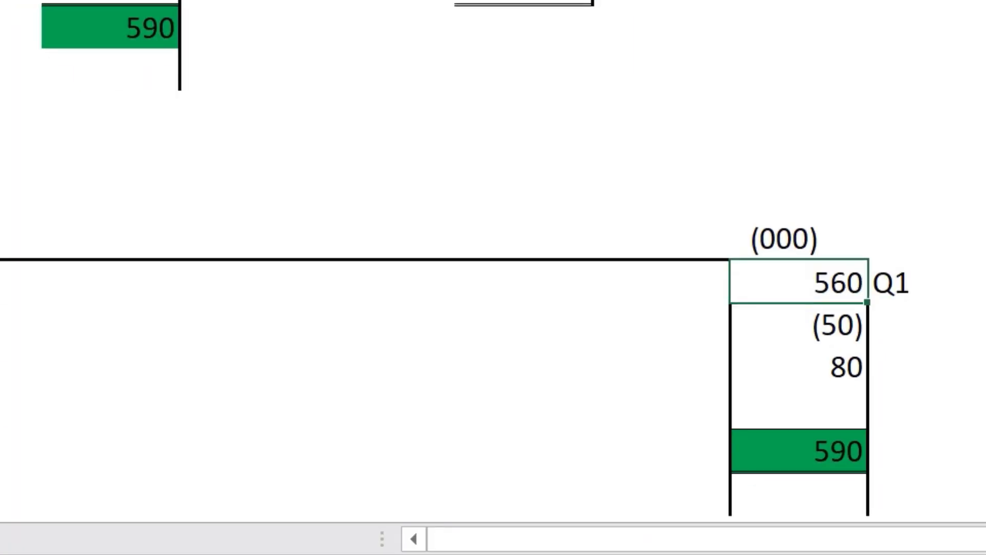
pyautogui.click(1, 1)
pyautogui.click(21, 0)
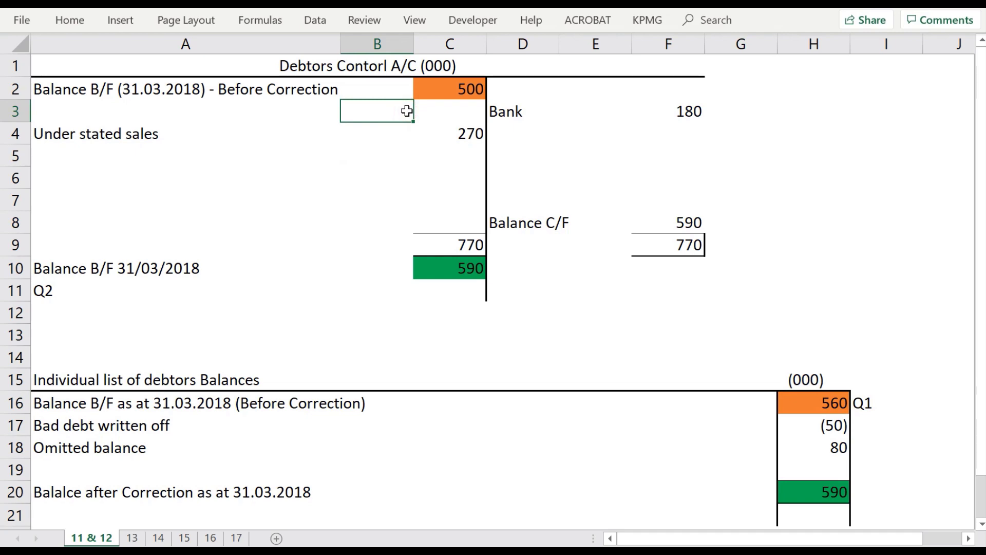
# Compare the before-correction balances of the control account and the individual debtors list.
pyautogui.press('Up')
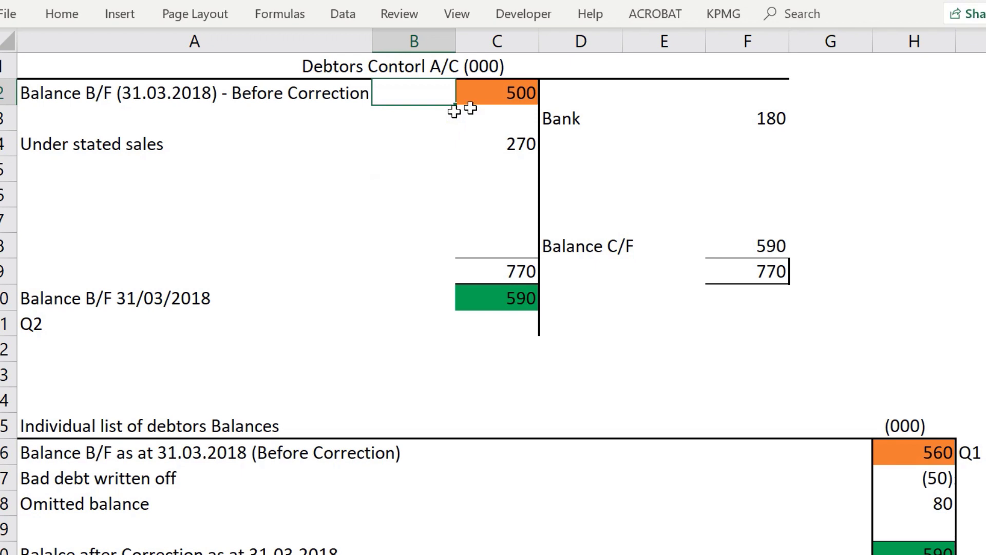
pyautogui.click(516, 99)
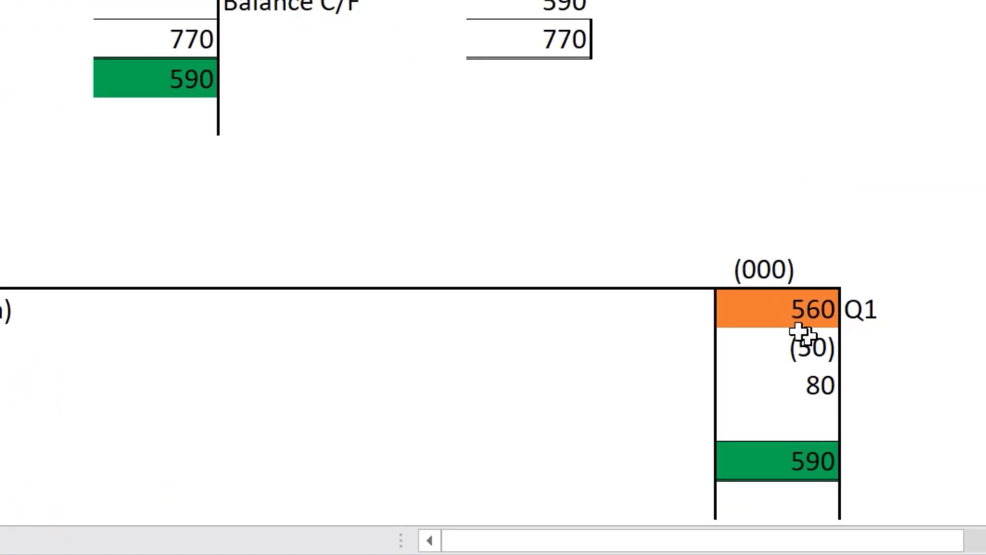
pyautogui.click(918, 411)
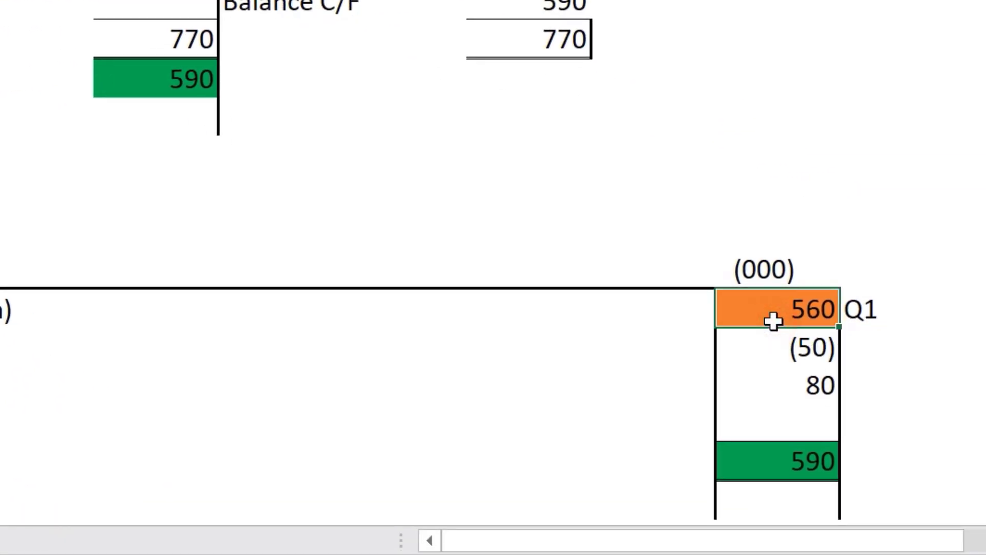
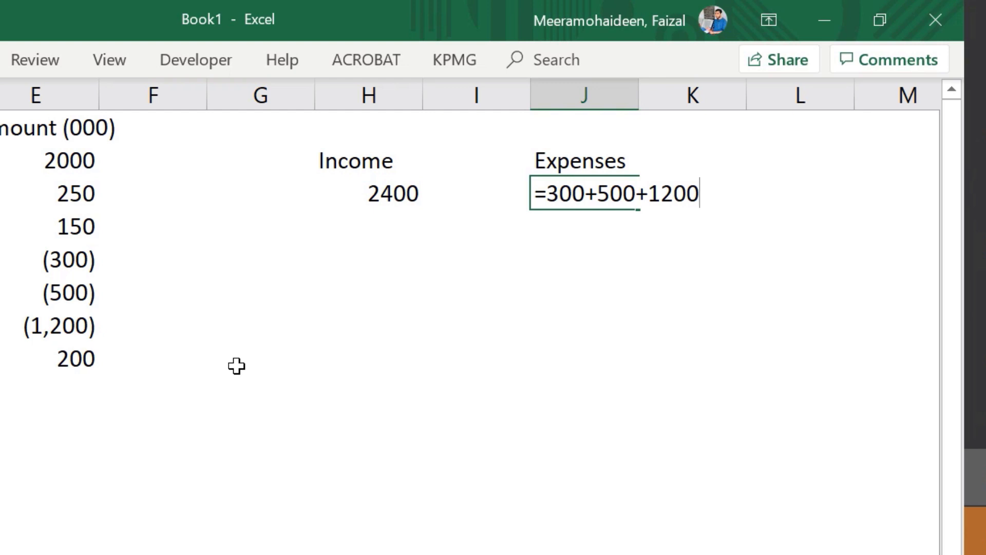
# Calculate the total under the Expenses heading in column J as =300+500+1200.
pyautogui.press('Return')
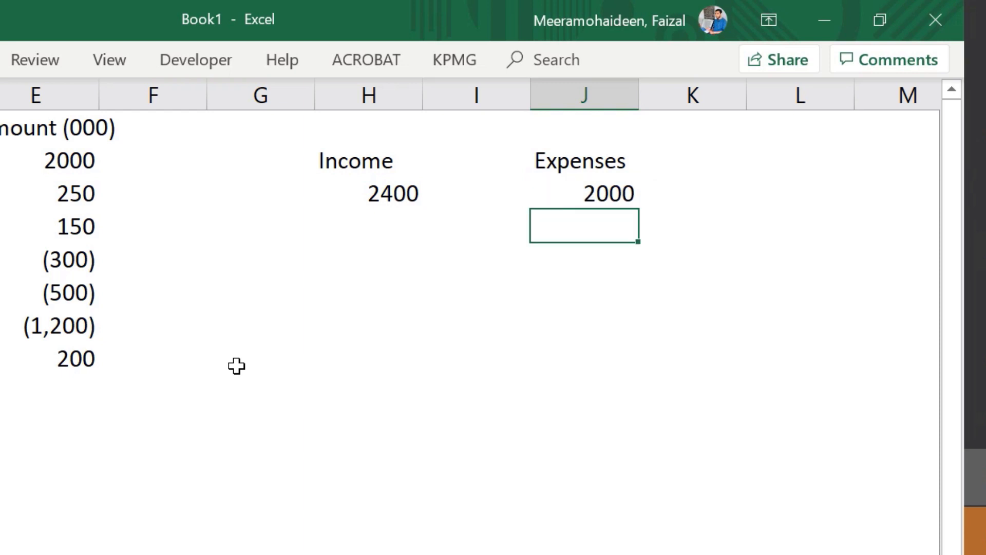
pyautogui.press('Up')
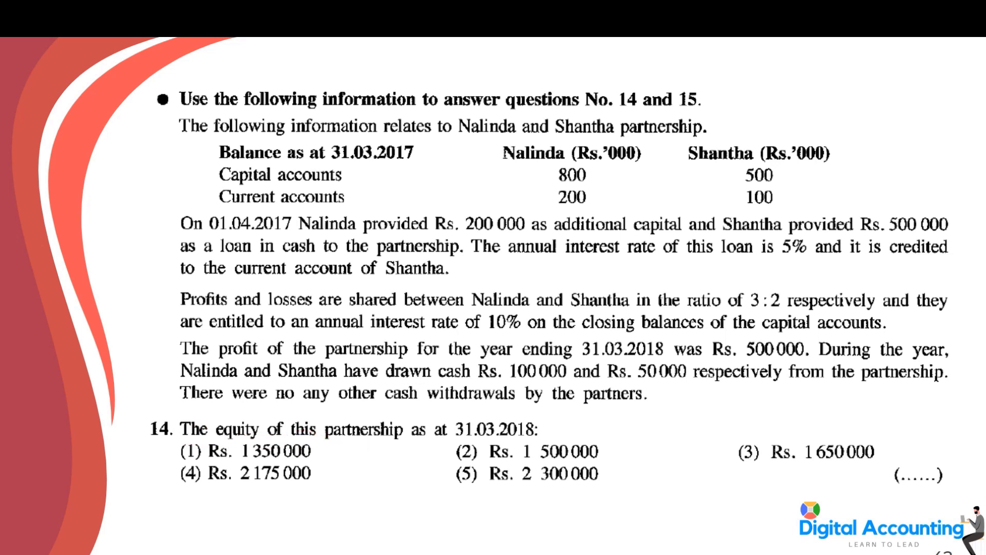
# Examine the layouts of the partners' capital account and current account on sheet 14.
pyautogui.press('Right')
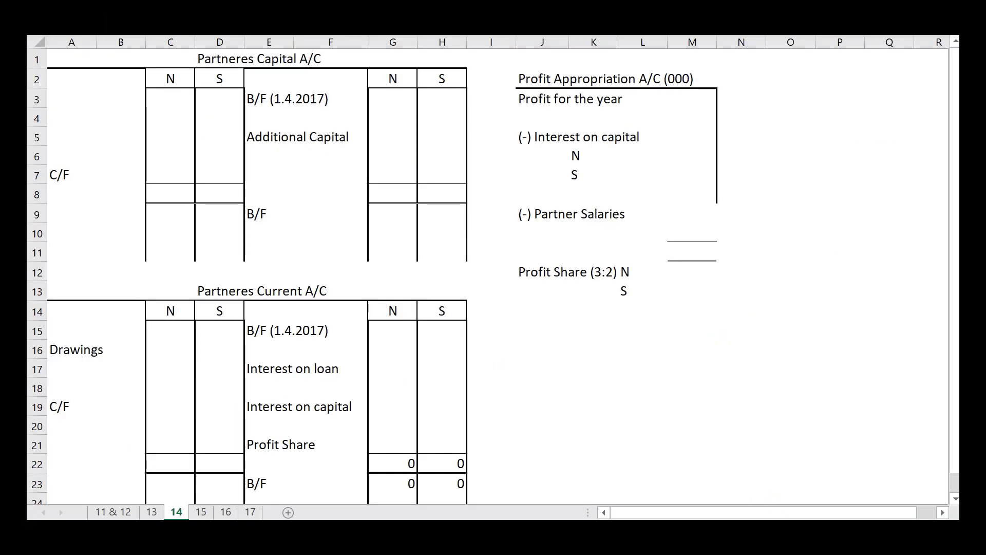
pyautogui.click(272, 98)
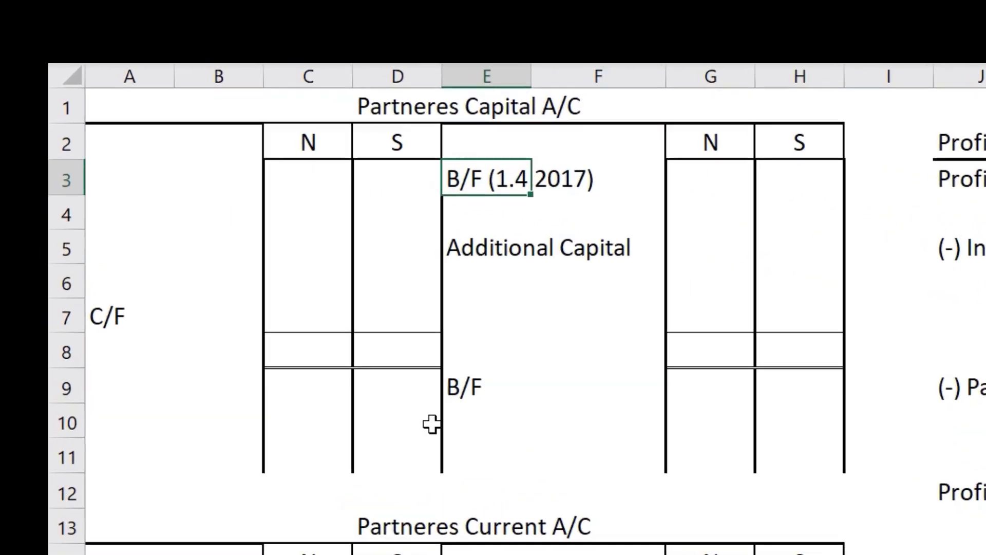
pyautogui.click(372, 530)
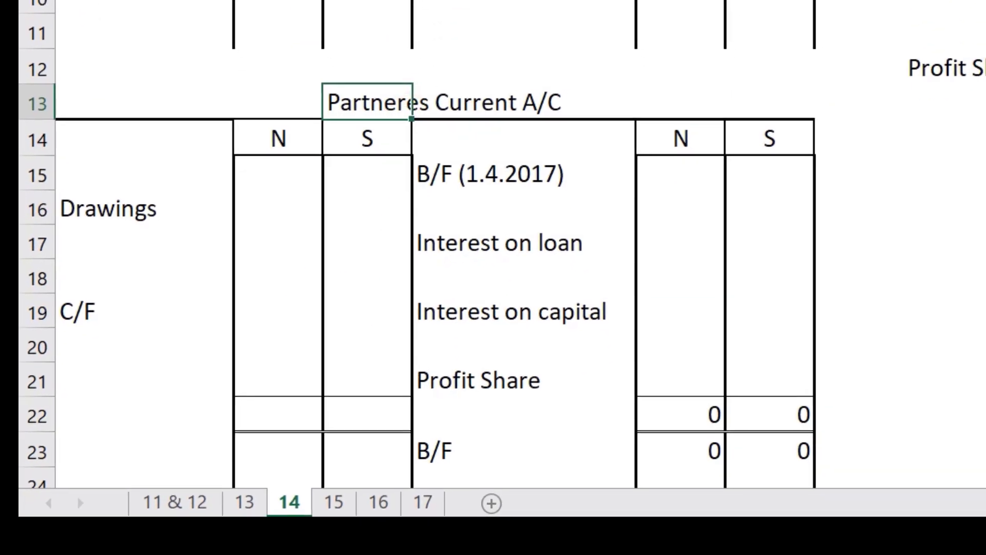
# Enter the B/F (1.4.2017) balances in the partners' capital account: 800 for N in G3 and 500 for S in H3.
pyautogui.click(333, 107)
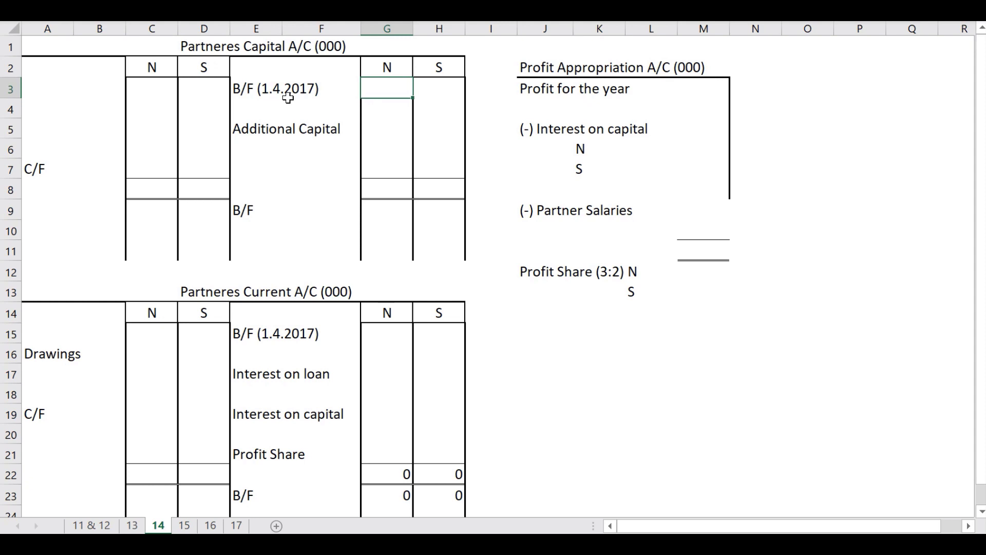
pyautogui.write('800')
pyautogui.press('Tab')
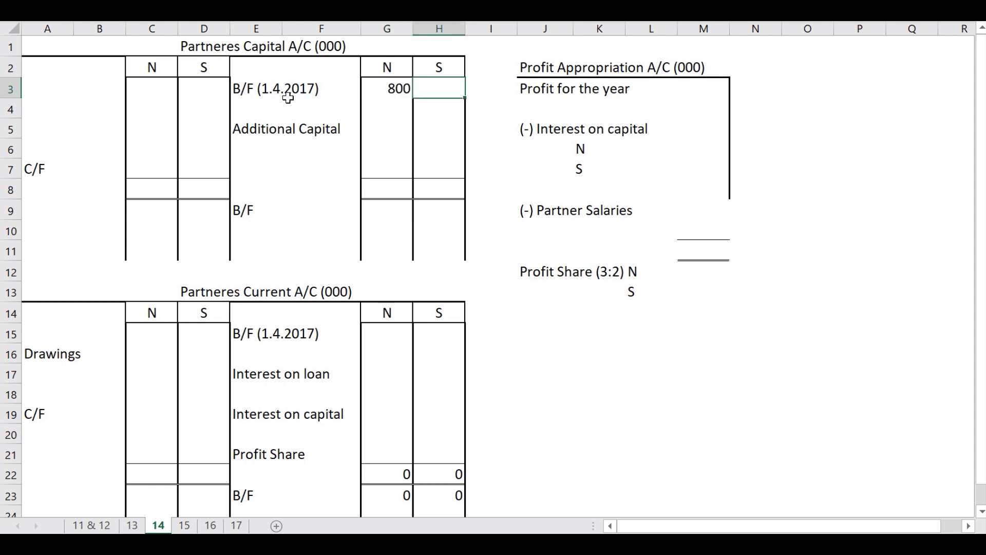
pyautogui.write('500')
pyautogui.press('Return')
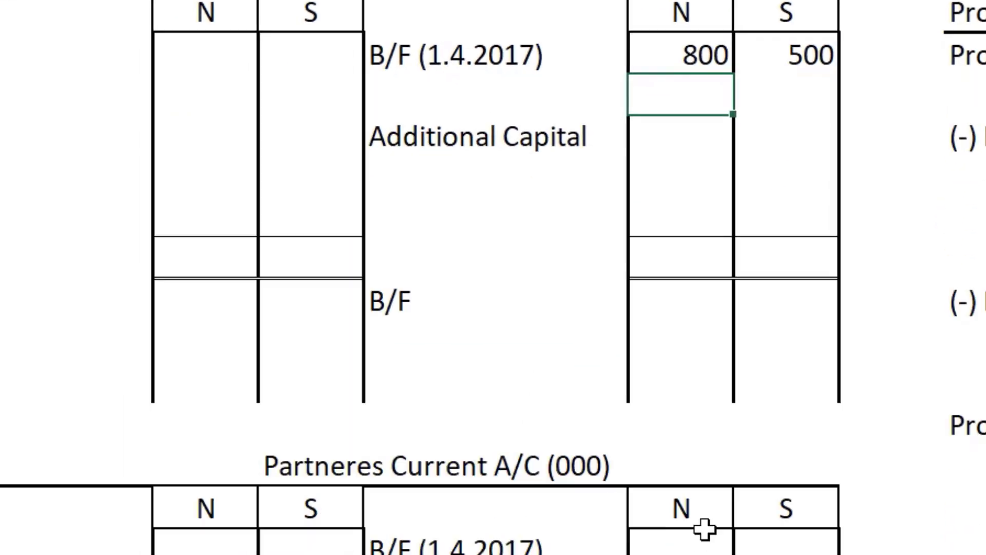
# Enter the B/F (1.4.2017) balances in the partners' current account: 200 for N in G15 and 100 for S in H15.
pyautogui.click(717, 186)
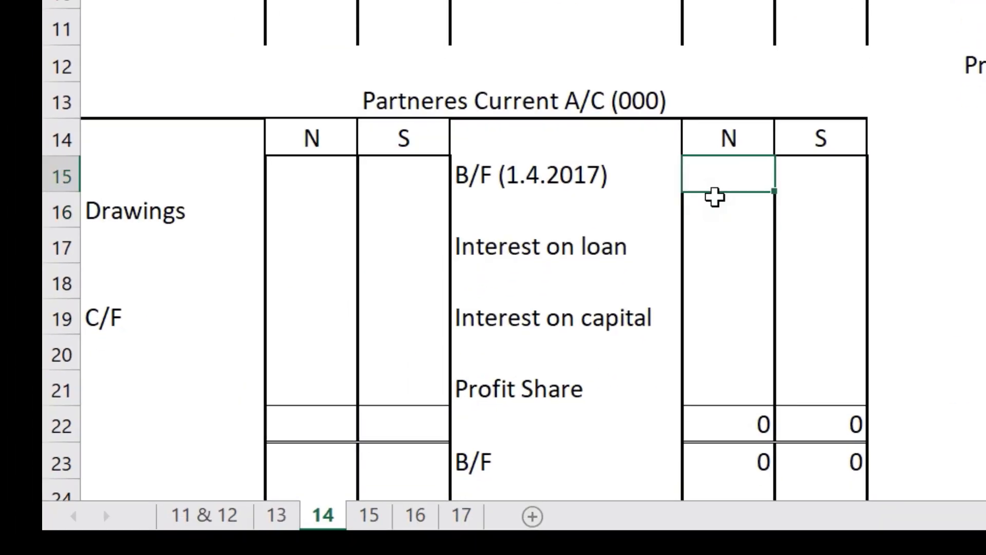
pyautogui.write('200')
pyautogui.press('Tab')
pyautogui.write('1')
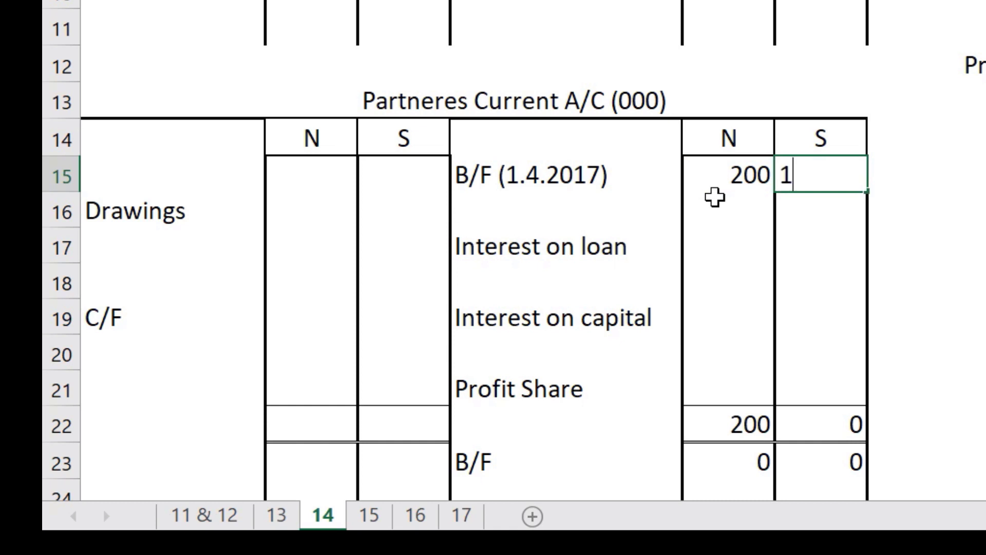
pyautogui.write('00')
pyautogui.click(716, 196)
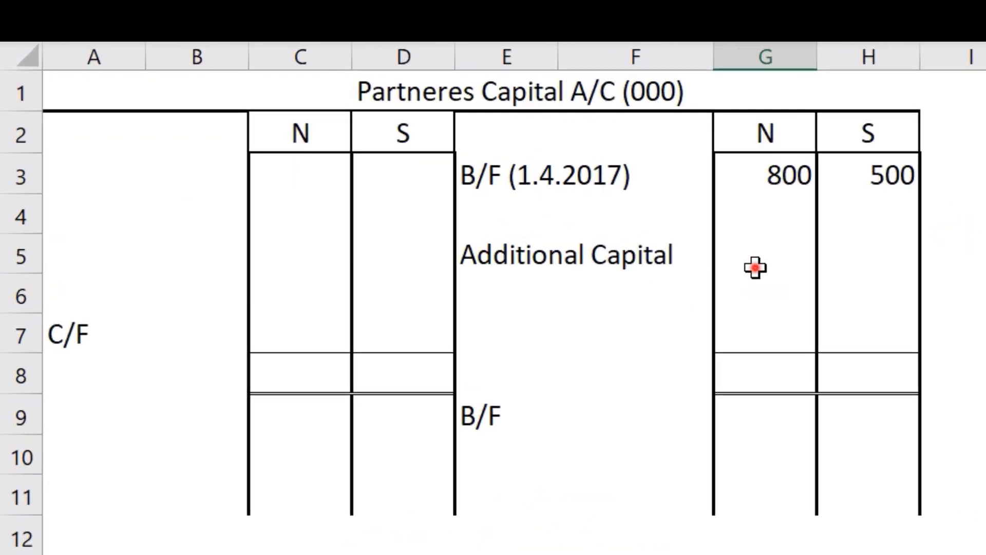
# Record additional capital of 200 for N and 0 for S in row 5 of the capital account.
pyautogui.click(755, 268)
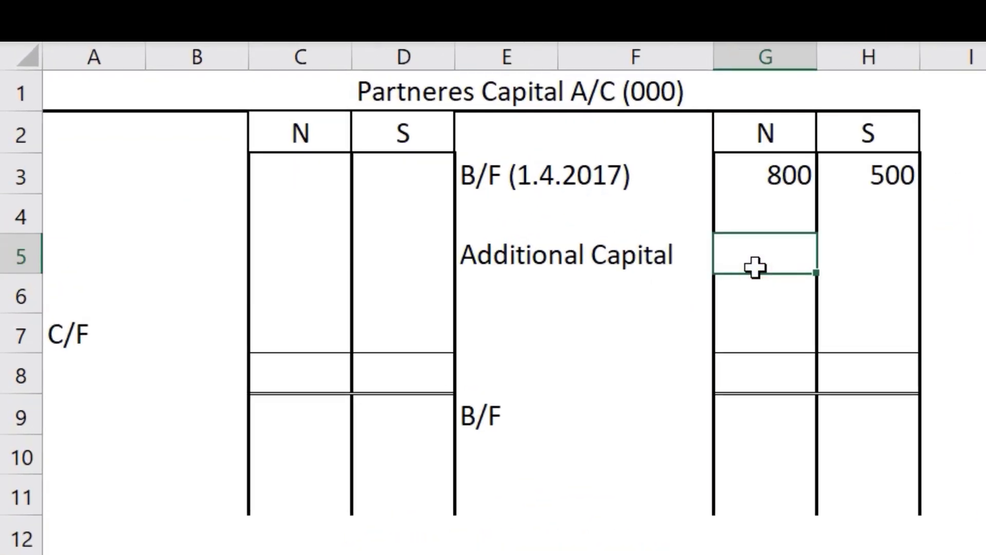
pyautogui.write('200')
pyautogui.press('Right')
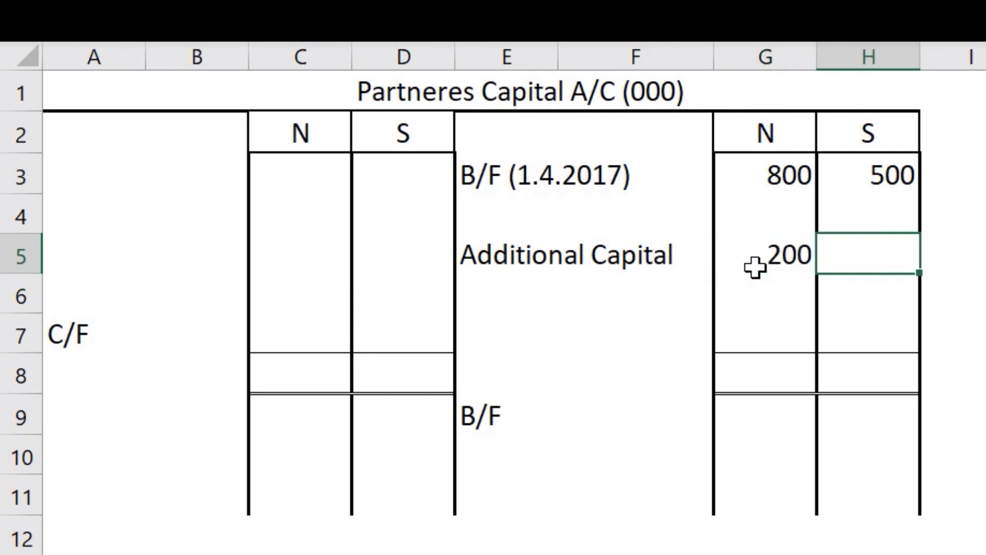
pyautogui.write('0')
pyautogui.press('Return')
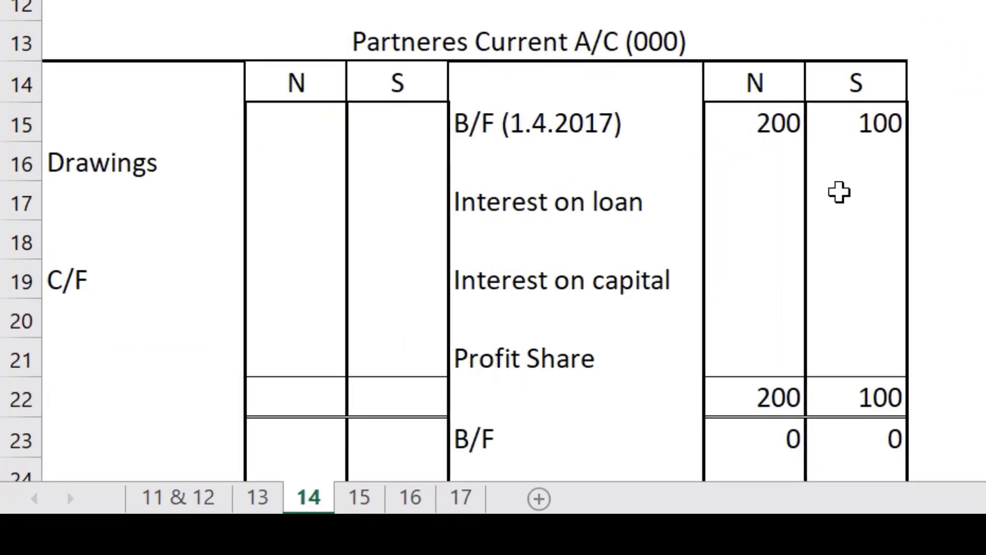
# Enter interest on loan of 25 for S in H17 of the current account.
pyautogui.click(832, 187)
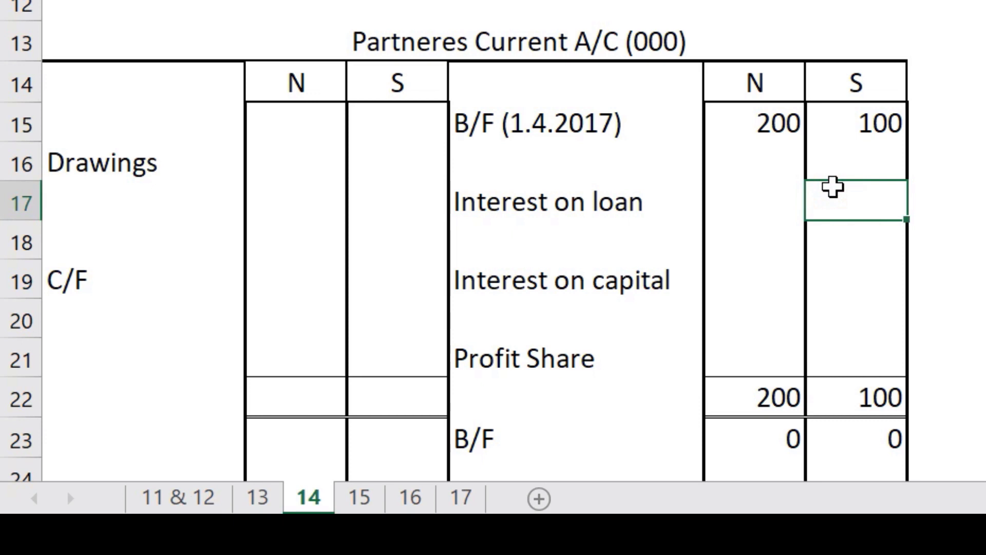
pyautogui.write('25')
pyautogui.press('Return')
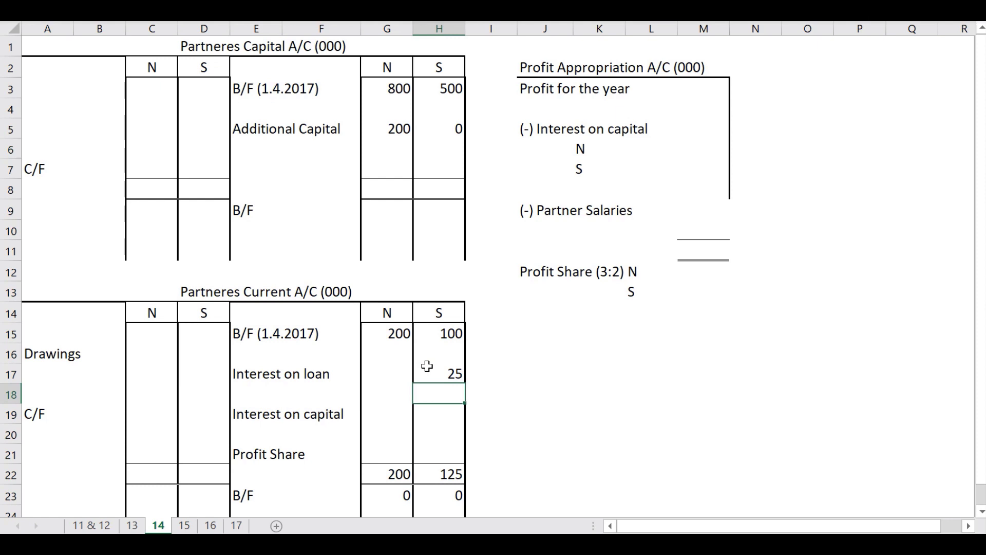
pyautogui.click(533, 273)
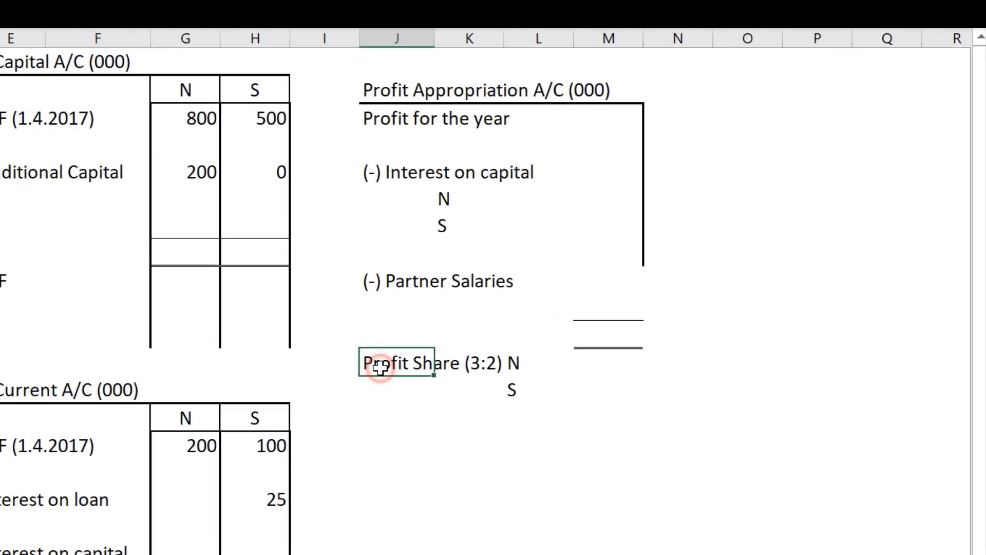
pyautogui.press('Right')
pyautogui.press('Right')
pyautogui.press('Left')
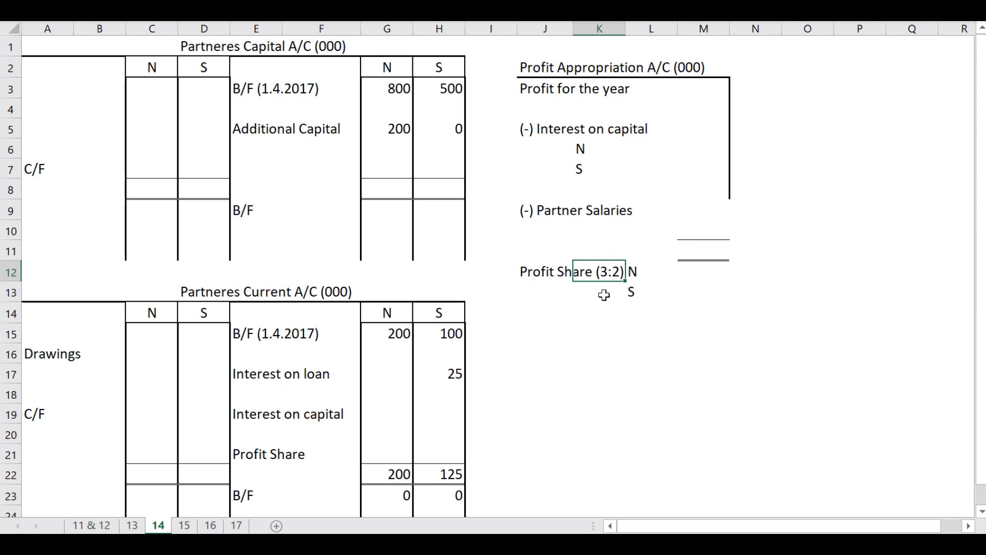
# Total both sides of the capital account in row 8 and link each partner's C/F cell in row 7 to the total below.
pyautogui.click(373, 175)
pyautogui.press('Down')
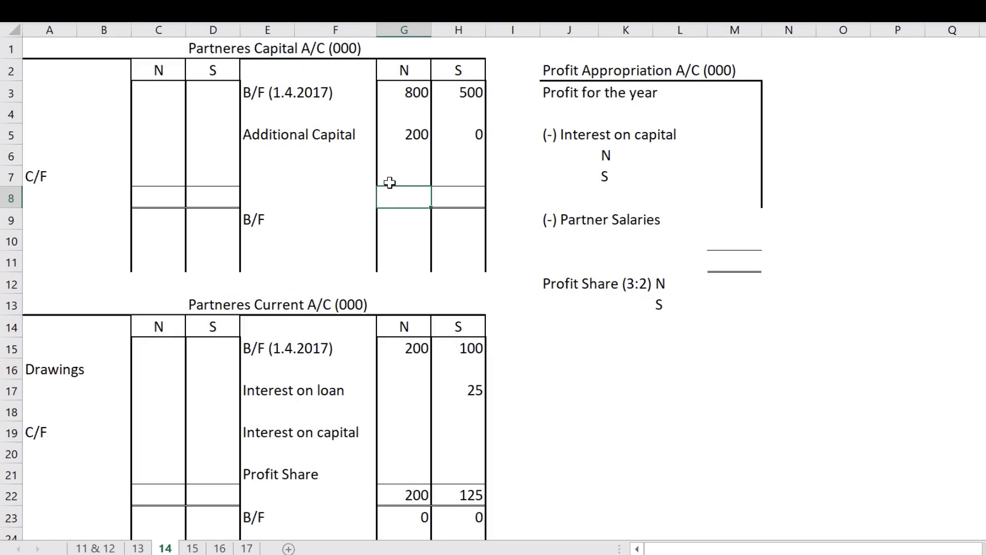
pyautogui.press('Left')
pyautogui.press('Left')
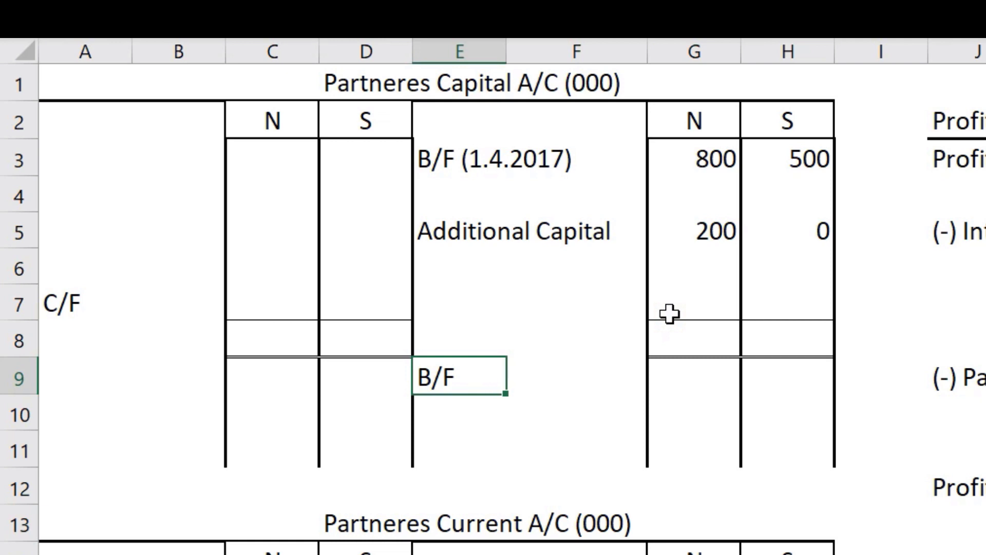
pyautogui.write('=')
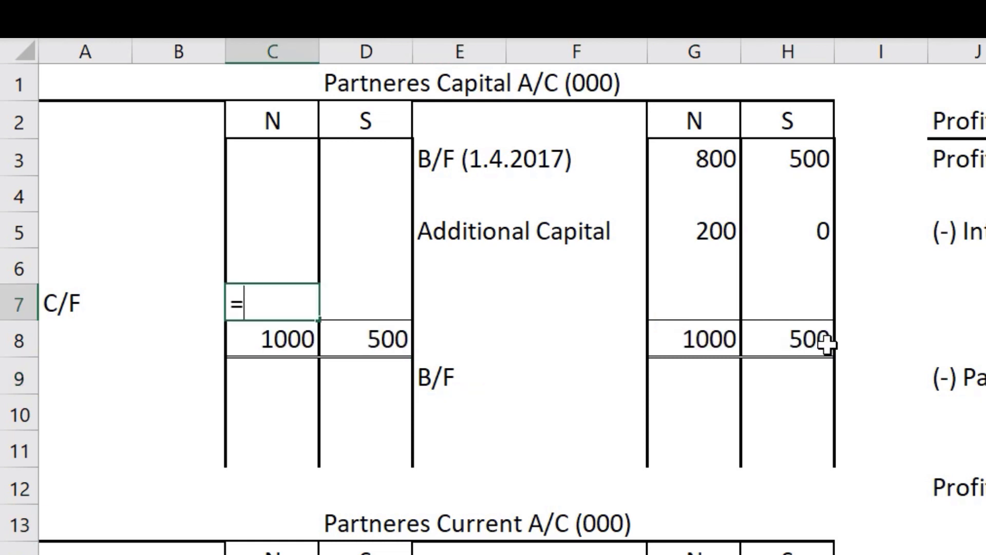
pyautogui.press('Down')
pyautogui.press('Return')
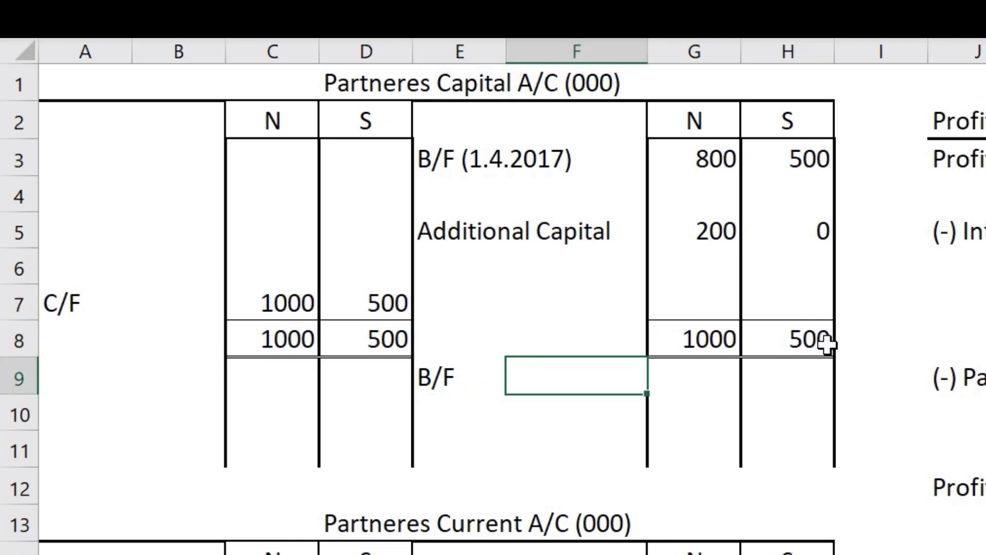
# Bring the C/F capital balances of N and S down to the B/F row in G9 and H9 with cell references.
pyautogui.press('Right')
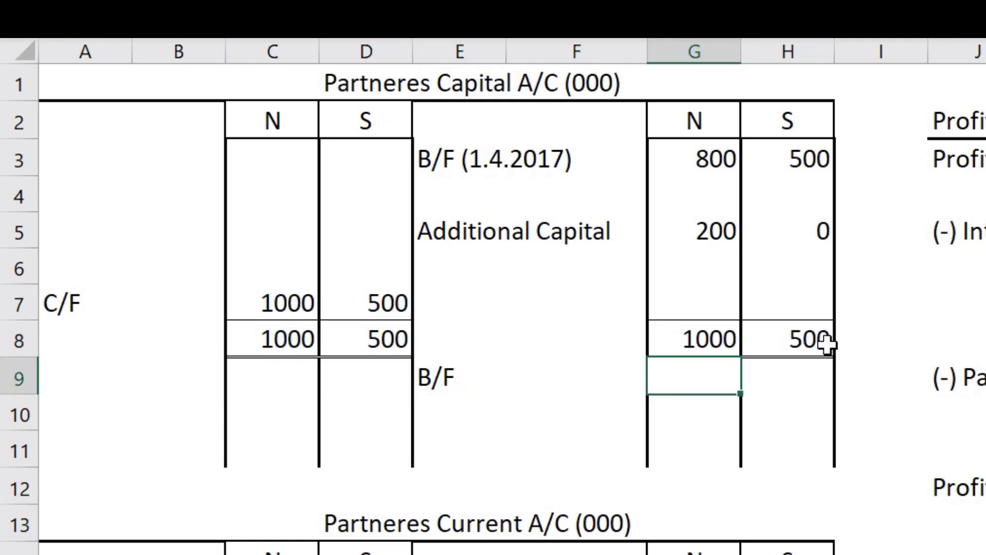
pyautogui.write('=')
pyautogui.press('Left')
pyautogui.press('Left')
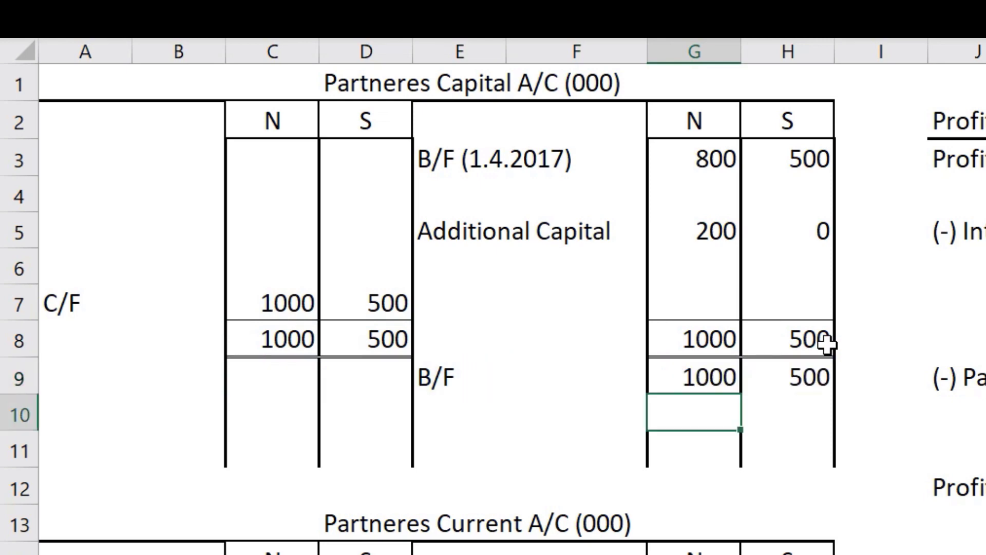
pyautogui.press('Up')
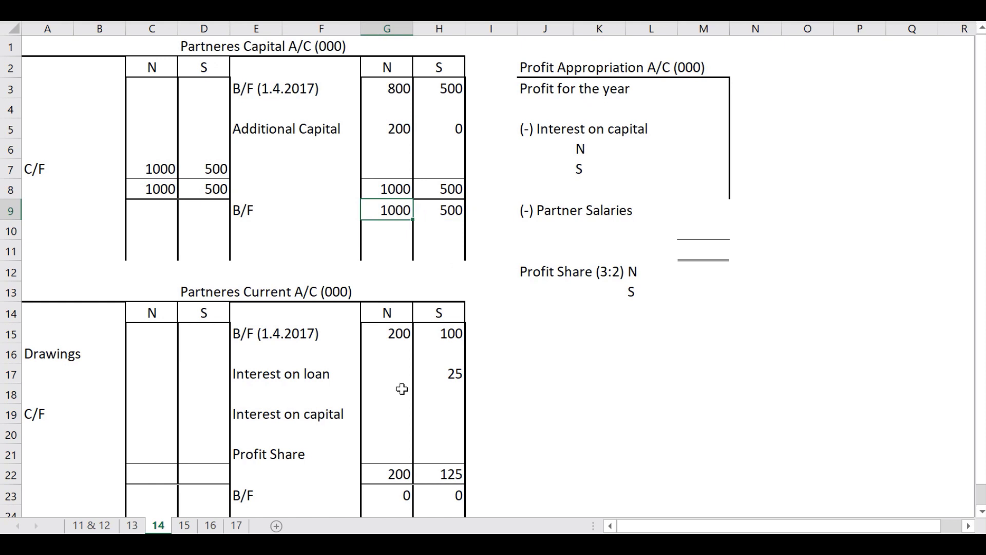
# Enter interest on capital in the current account: 100 for N in G19 and 50 for S in H19.
pyautogui.click(377, 420)
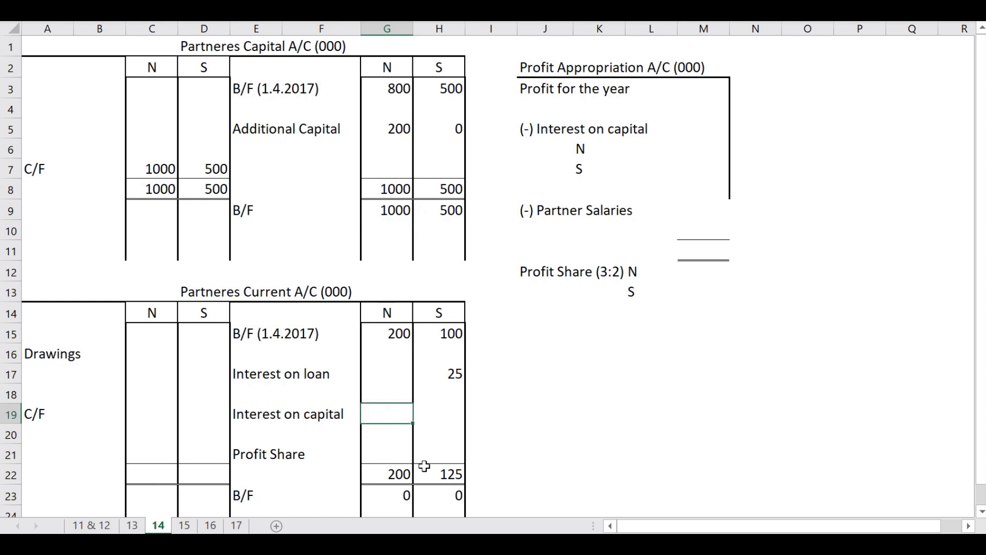
pyautogui.write('100')
pyautogui.press('Tab')
pyautogui.write('50')
pyautogui.press('Return')
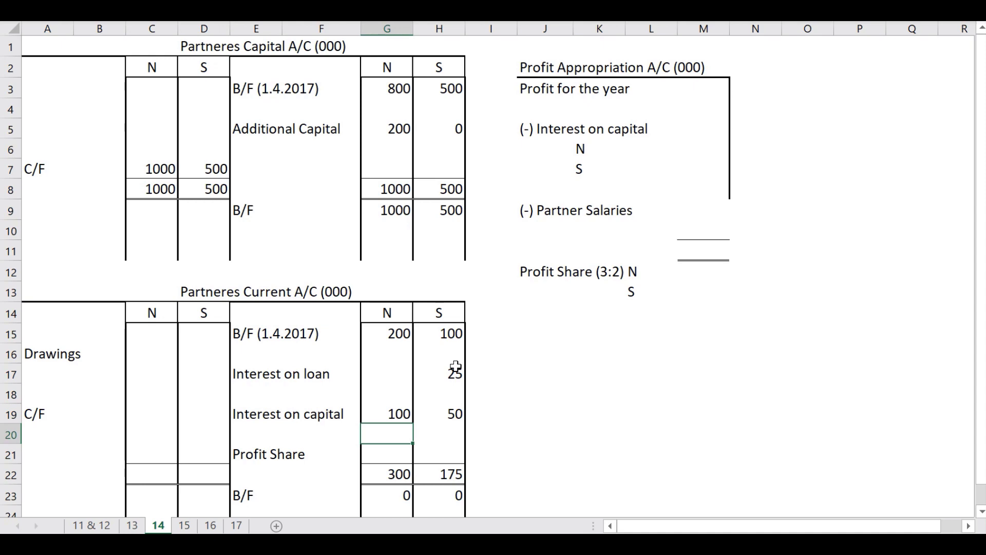
# Enter 500 as the profit for the year in M3 of the profit appropriation account.
pyautogui.click(453, 136)
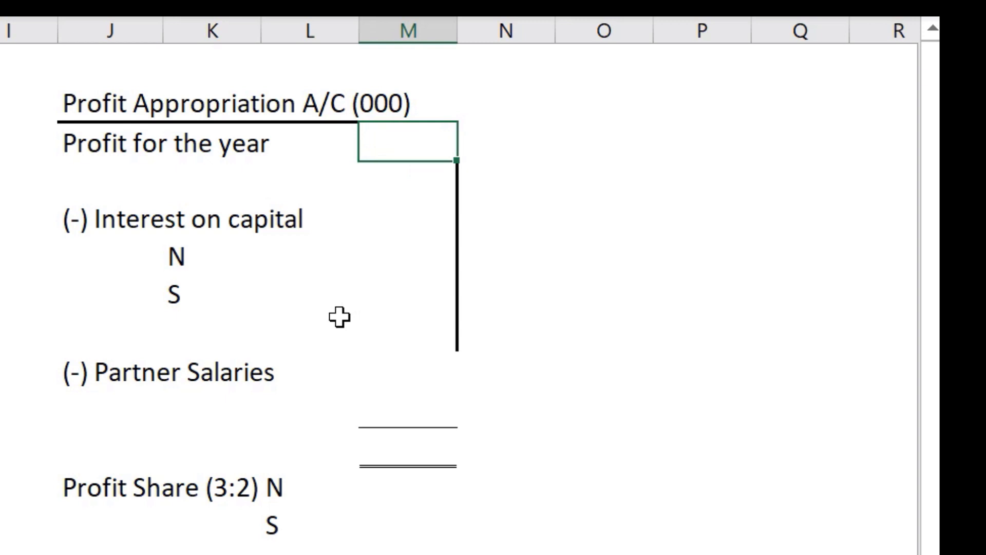
pyautogui.write('500')
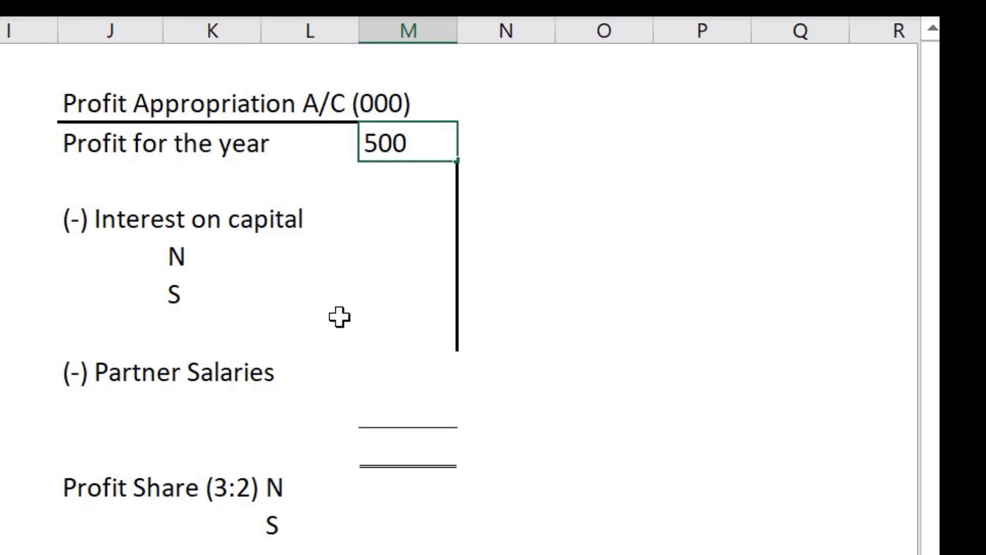
pyautogui.press('Return')
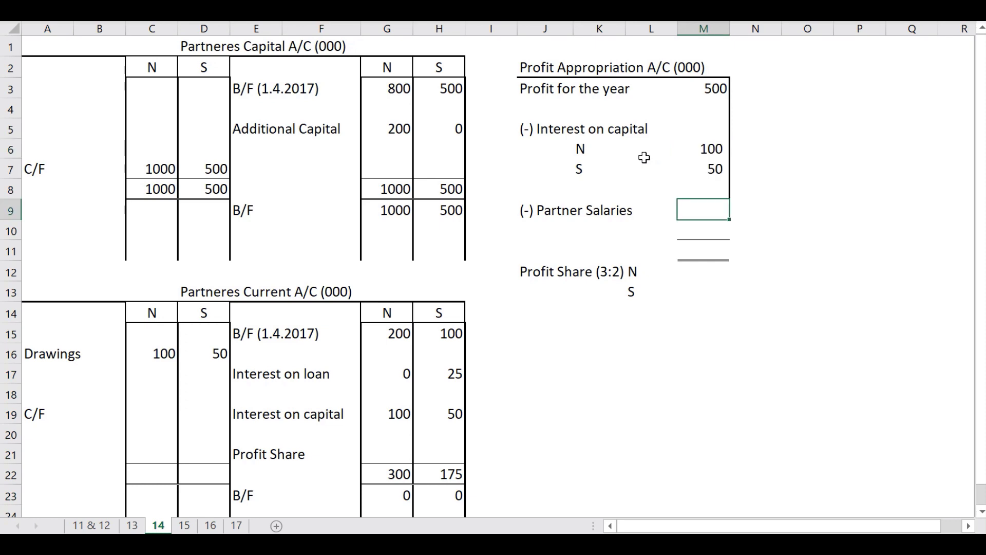
# Set partner salaries to 0 in M9 and total the profit appropriation account in M11 as =SUM(M3:M9).
pyautogui.write('0')
pyautogui.press('Return')
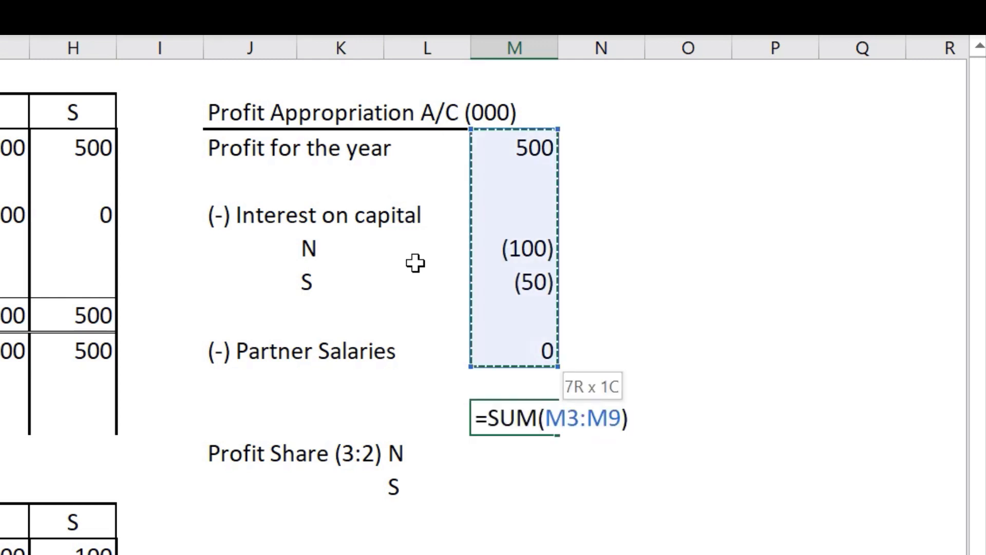
pyautogui.press('Return')
pyautogui.press('Up')
pyautogui.press('Down')
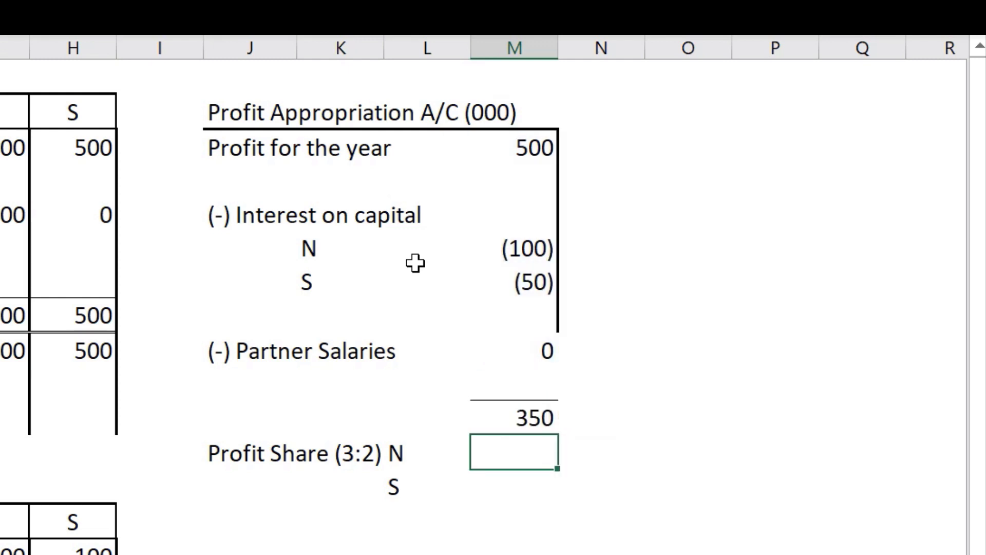
# Calculate one-fifth of the distributable profit in K15 as =M11/5.
pyautogui.press('Down')
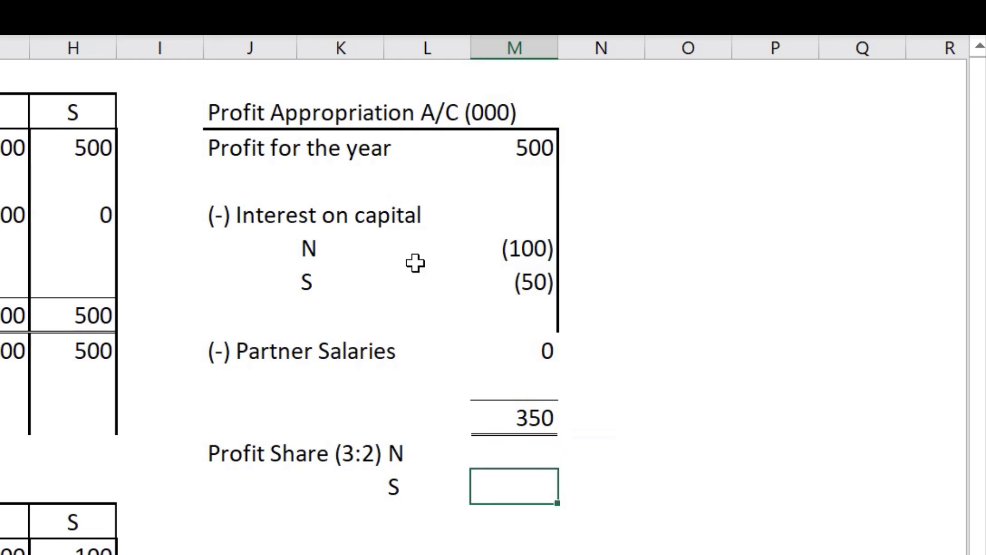
pyautogui.press('Down')
pyautogui.press('Left')
pyautogui.press('Left')
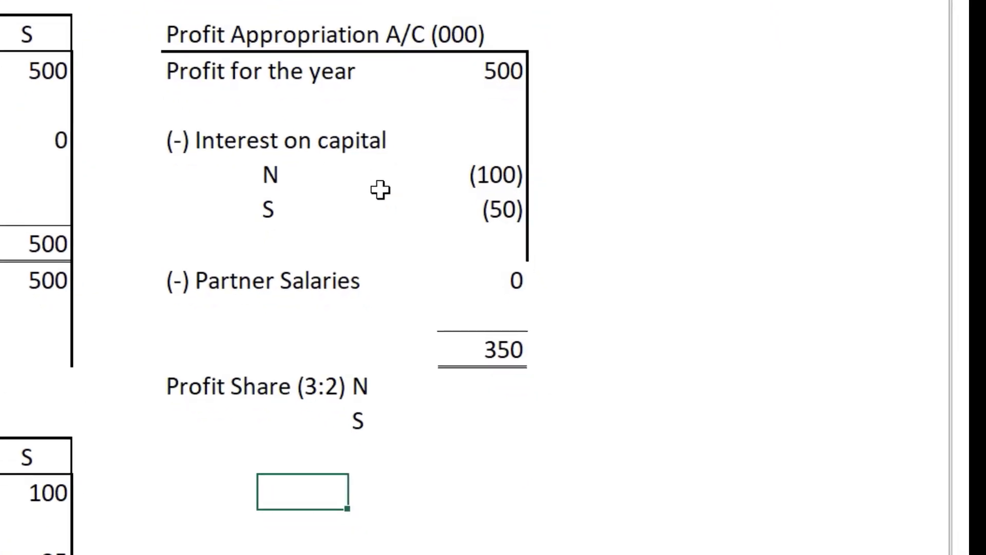
pyautogui.write('=M11/5')
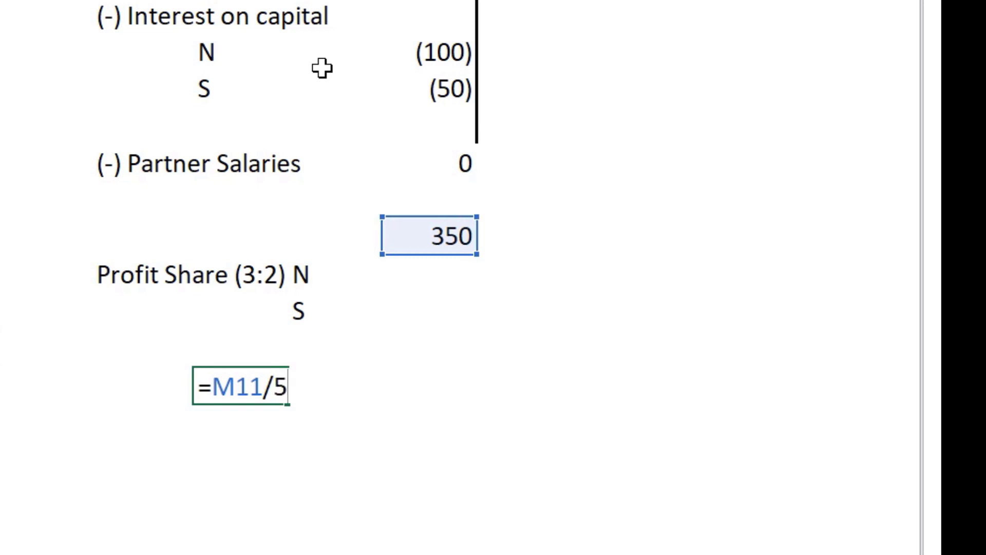
pyautogui.press('Return')
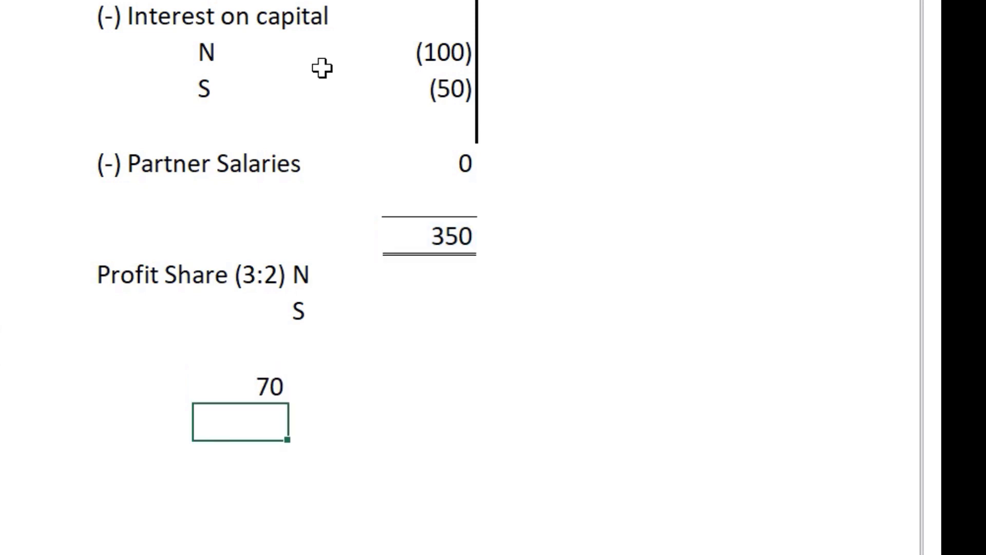
# Calculate N's three-part profit share in K17 as =K15*3.
pyautogui.press('Down')
pyautogui.write('=')
pyautogui.press('Up')
pyautogui.press('Up')
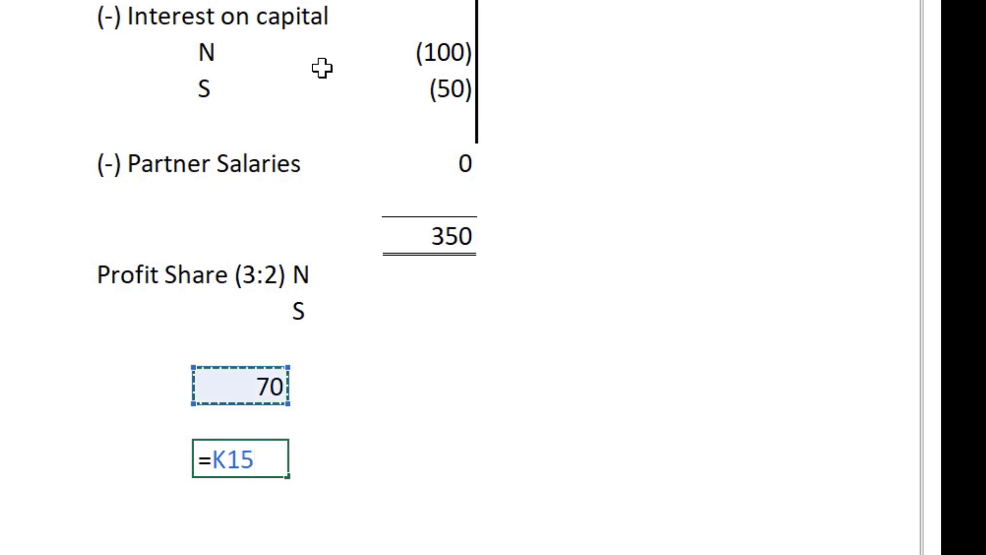
pyautogui.write('*3')
pyautogui.press('Return')
# Enter 210 as N's profit share in M12 of the profit appropriation account.
pyautogui.press('Up')
pyautogui.press('Right')
pyautogui.press('Right')
pyautogui.press('Up')
pyautogui.press('Up')
pyautogui.press('Up')
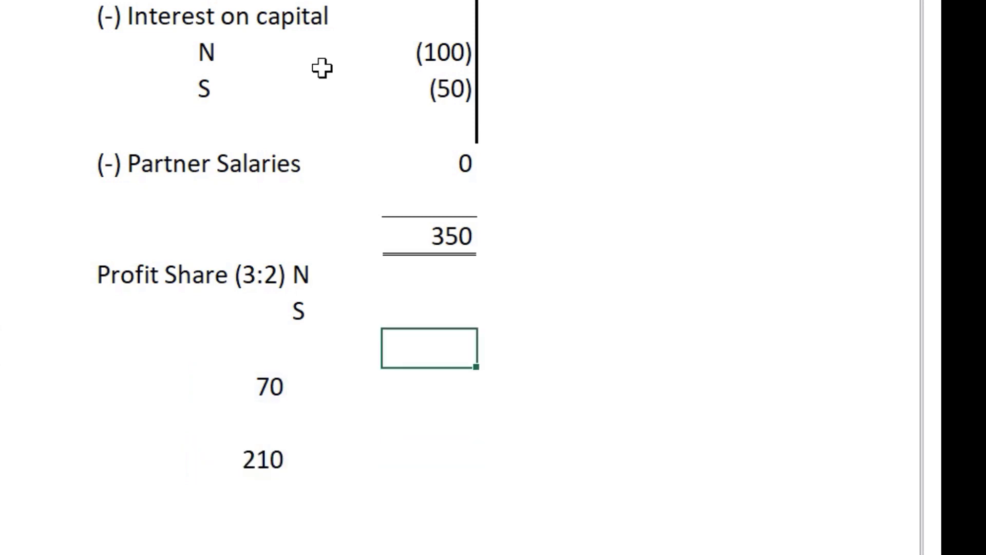
pyautogui.press('Up')
pyautogui.press('Up')
pyautogui.write('210')
pyautogui.press('Return')
# Calculate S's profit share in M13 as the M11 total minus N's share in M12.
pyautogui.write('=')
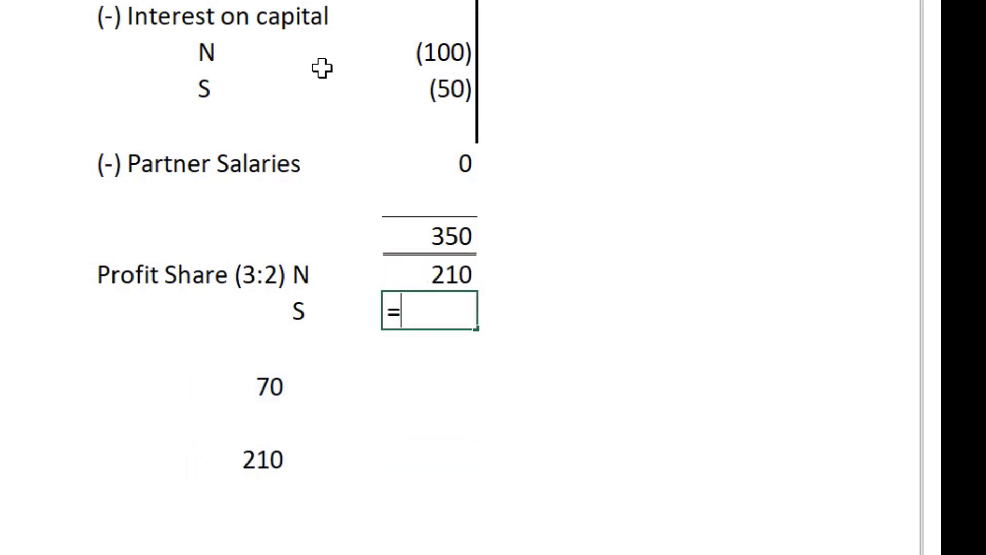
pyautogui.press('Up')
pyautogui.press('Up')
pyautogui.write('-')
pyautogui.press('Up')
pyautogui.press('Return')
pyautogui.press('Down')
pyautogui.press('Down')
pyautogui.press('Down')
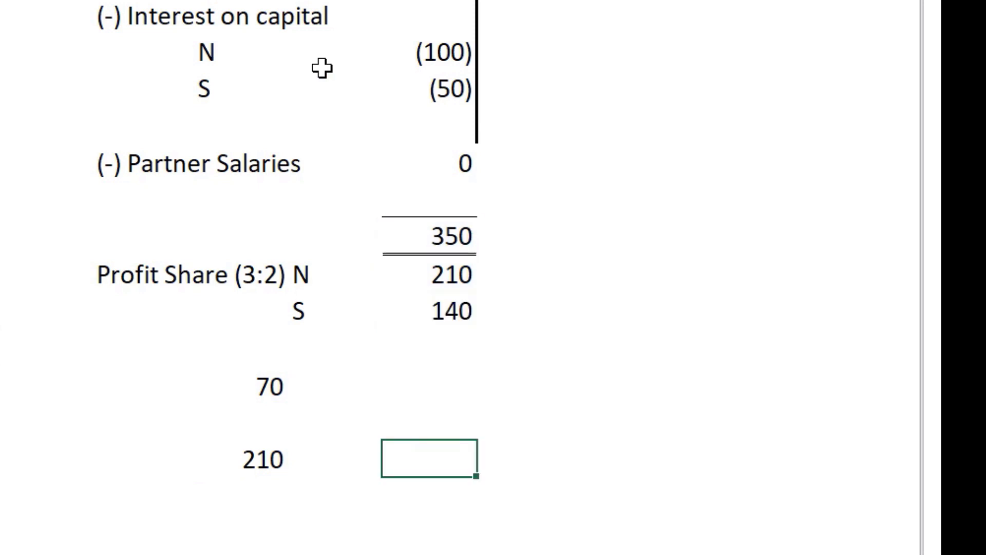
# Link the profit shares of N and S in G21 and H21 of the partners' current account to M12 and M13.
pyautogui.press('Down')
pyautogui.press('Left')
pyautogui.press('Left')
pyautogui.press('Left')
pyautogui.press('Left')
pyautogui.press('Left')
pyautogui.press('Left')
pyautogui.press('Down')
pyautogui.press('Down')
pyautogui.press('Down')
pyautogui.write('=')
pyautogui.click(456, 275)
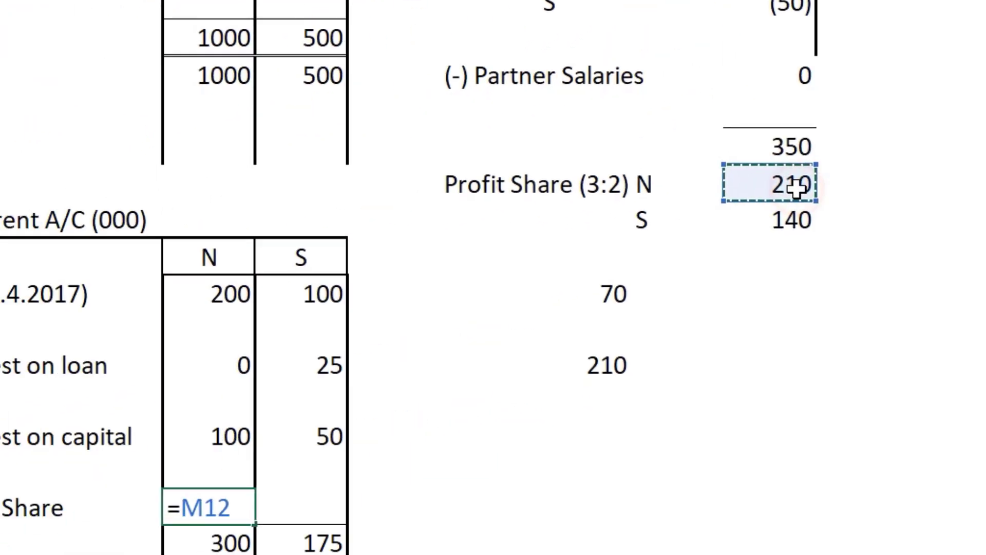
pyautogui.press('Return')
pyautogui.write('=')
pyautogui.click(792, 220)
pyautogui.press('Return')
# Set the current account's debit-side totals in C22 and D22 equal to the credit-side totals in G22 and H22.
pyautogui.write('=')
pyautogui.click(319, 542)
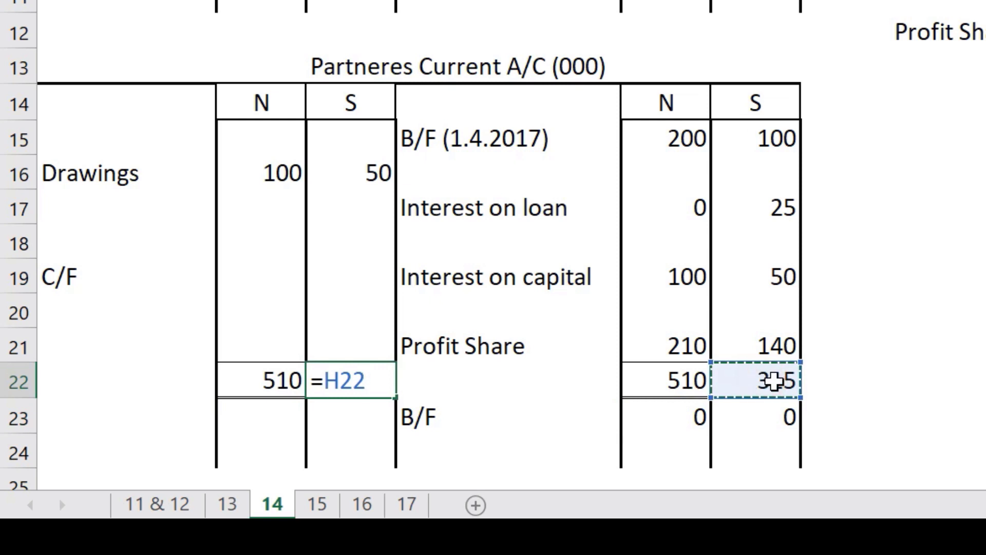
pyautogui.press('Return')
# Calculate N's C/F balance in C19 as the C22 total minus the drawings in C16.
pyautogui.press('Left')
pyautogui.press('Up')
pyautogui.press('Up')
pyautogui.press('Up')
pyautogui.press('Up')
pyautogui.write('=')
pyautogui.press('Down')
pyautogui.press('Down')
pyautogui.press('Down')
pyautogui.write('-')
pyautogui.press('Up')
pyautogui.press('Up')
pyautogui.press('Up')
pyautogui.press('Up')
pyautogui.press('Up')
pyautogui.press('Up')
pyautogui.press('Return')
# Calculate S's C/F balance in D19 as the D22 total minus the drawings in D16.
pyautogui.press('Up')
pyautogui.press('Right')
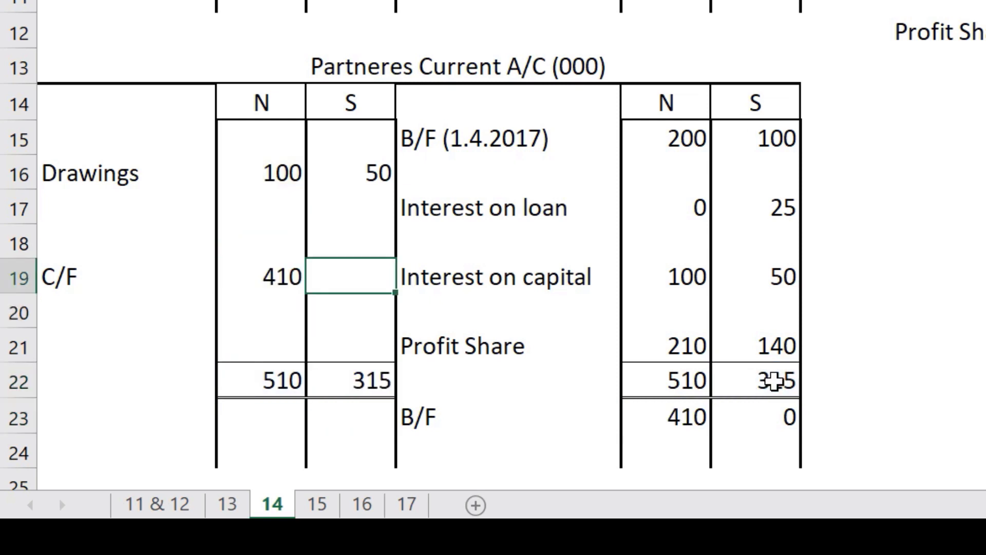
pyautogui.write('=')
pyautogui.press('Down')
pyautogui.press('Down')
pyautogui.press('Down')
pyautogui.write('-')
pyautogui.press('Up')
pyautogui.press('Up')
pyautogui.press('Up')
pyautogui.press('Up')
pyautogui.press('Up')
pyautogui.press('Up')
pyautogui.press('Return')
# Check the formula behind N's B/F balance in G23 of the current account.
pyautogui.press('Right')
pyautogui.press('Down')
pyautogui.press('Down')
pyautogui.press('Down')
pyautogui.press('Right')
pyautogui.press('F2')
pyautogui.press('Return')
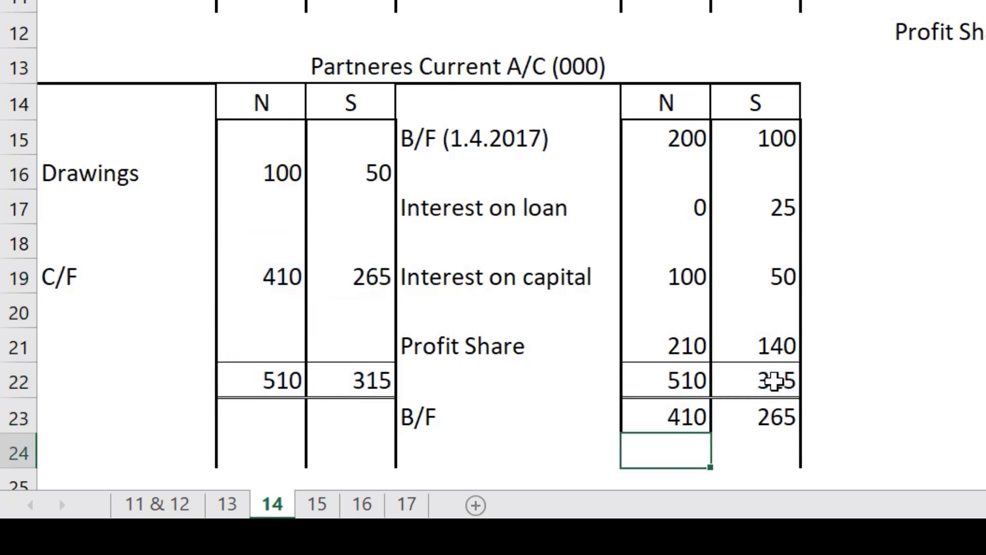
# Enter the question number 14) in J19 and the label Partners Capital A/C in K19.
pyautogui.press('Right')
pyautogui.press('Right')
pyautogui.press('Right')
pyautogui.press('Up')
pyautogui.press('Up')
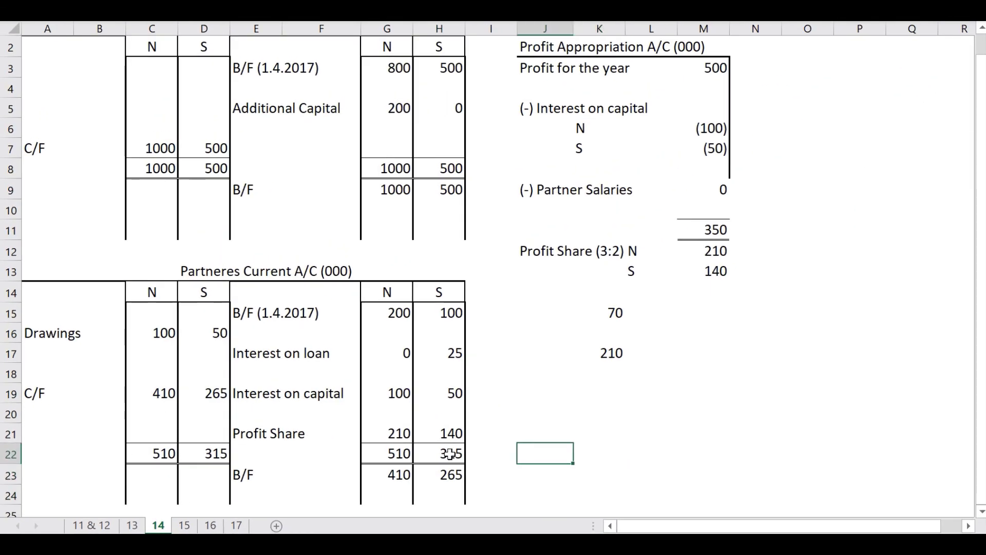
pyautogui.press('Up')
pyautogui.press('Up')
pyautogui.press('Up')
pyautogui.write('14')
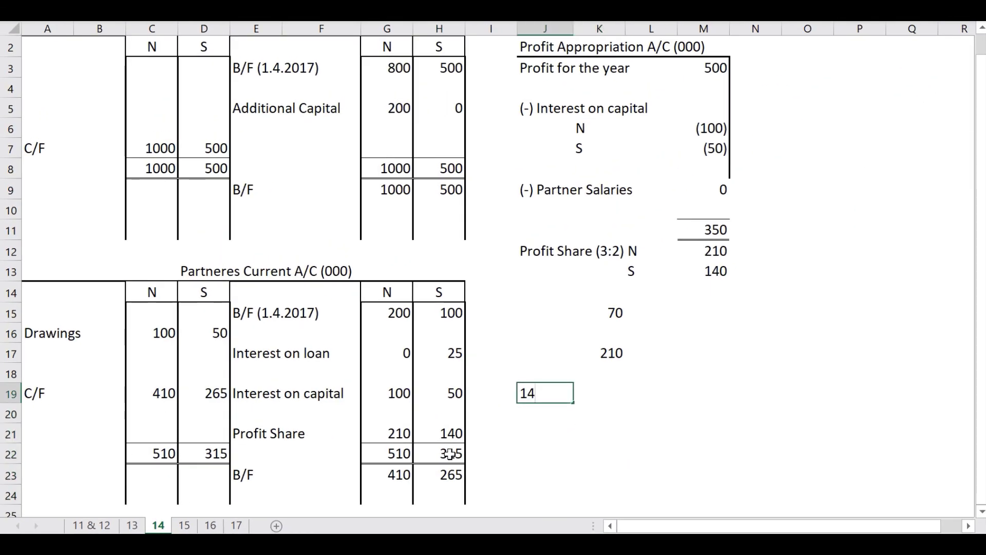
pyautogui.write(')')
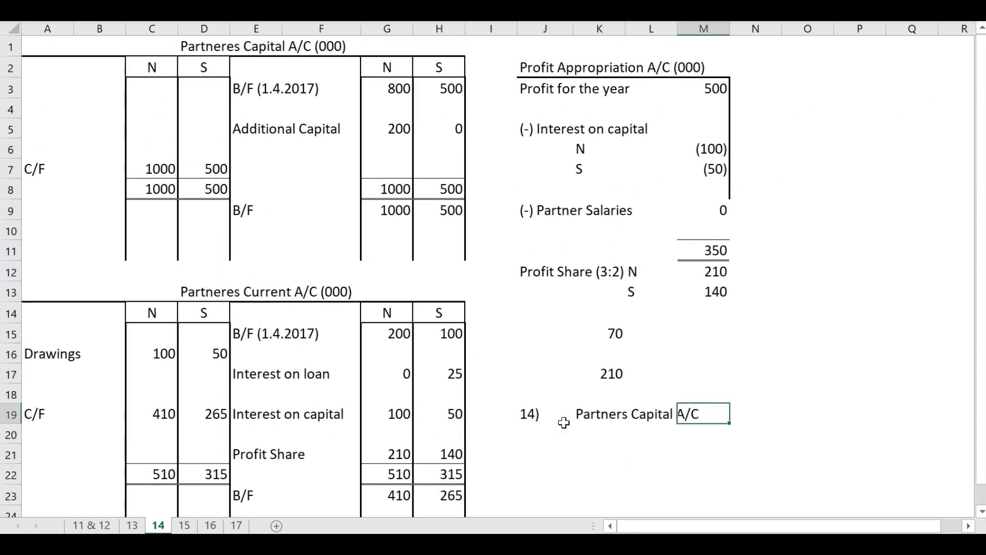
pyautogui.press('Right')
pyautogui.write('=')
pyautogui.click(396, 212)
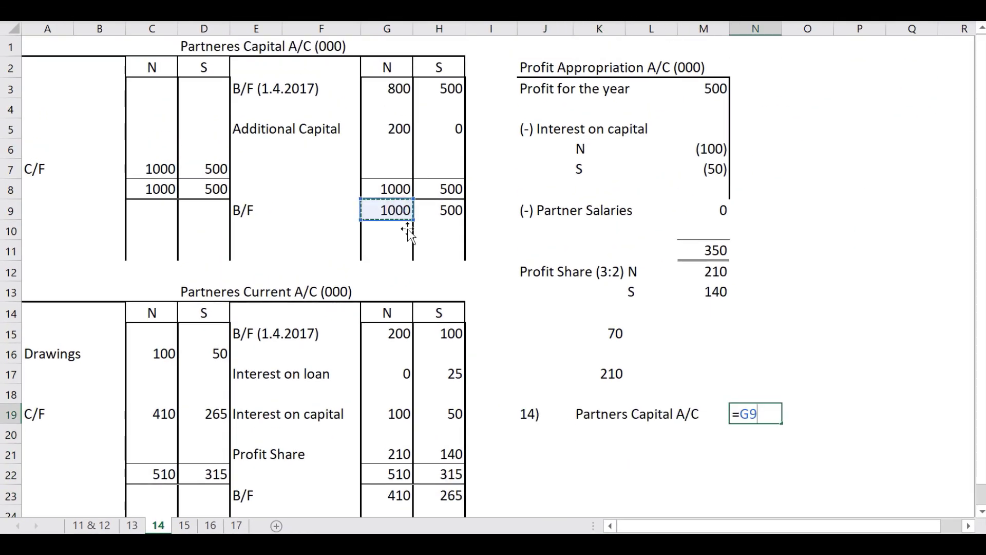
pyautogui.press('BackSpace')
pyautogui.press('BackSpace')
pyautogui.press('BackSpace')
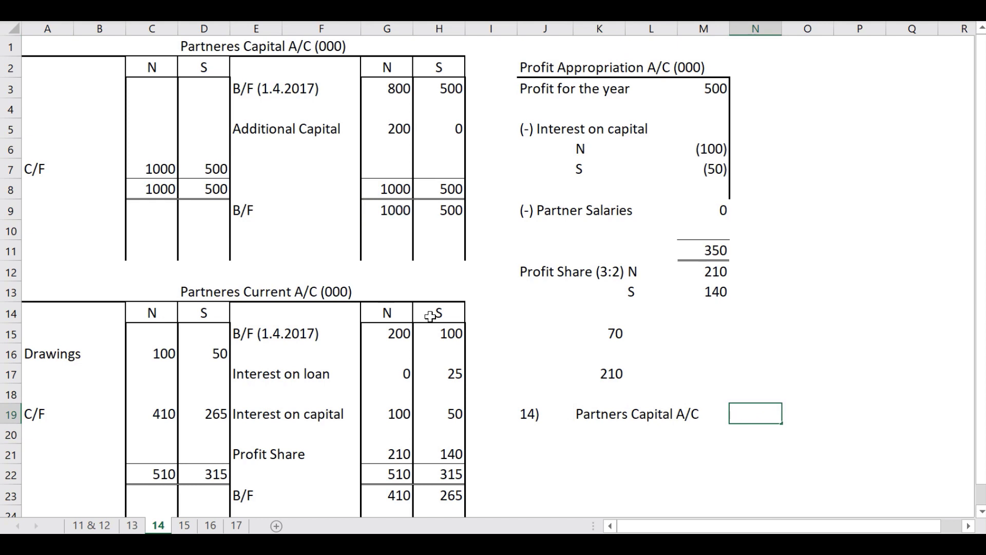
# Enter =1000+500 in N19 for the capital accounts and add a Partners Current A/C row in K20 with =410+265 in N20.
pyautogui.write('=1000+500')
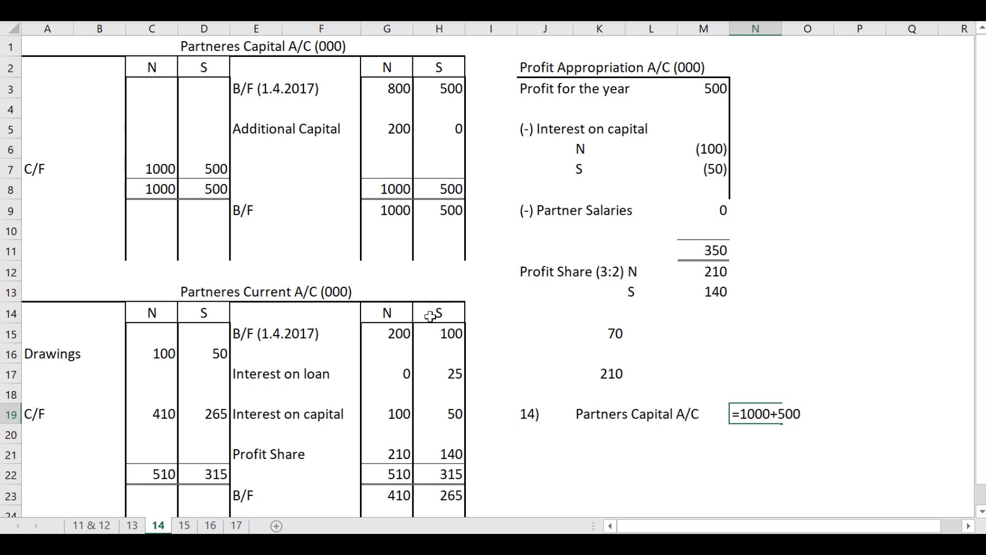
pyautogui.press('Return')
pyautogui.press('Left')
pyautogui.press('Left')
pyautogui.press('Left')
pyautogui.write('Partners Current A/C')
pyautogui.press('Right')
pyautogui.press('Right')
pyautogui.press('Right')
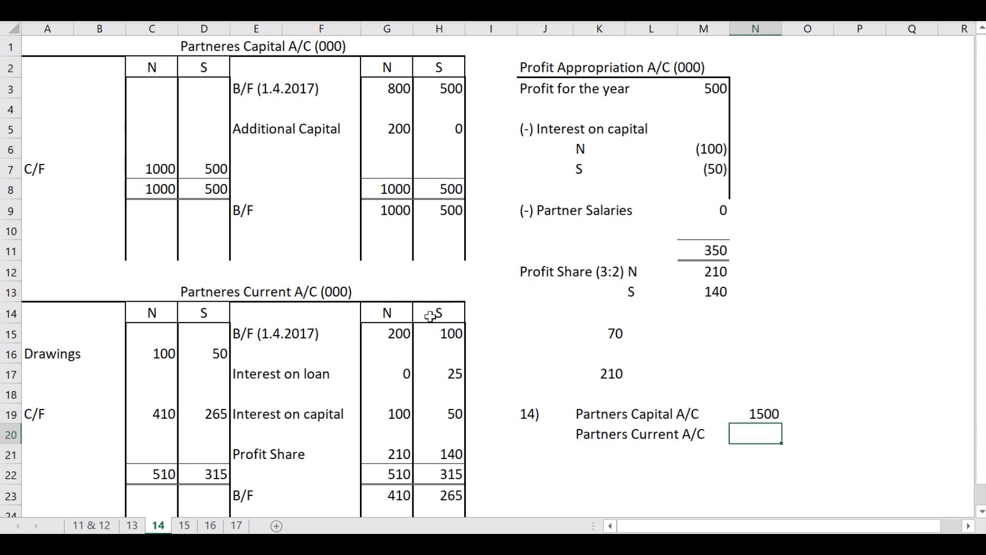
pyautogui.write('=410+265')
pyautogui.press('Return')
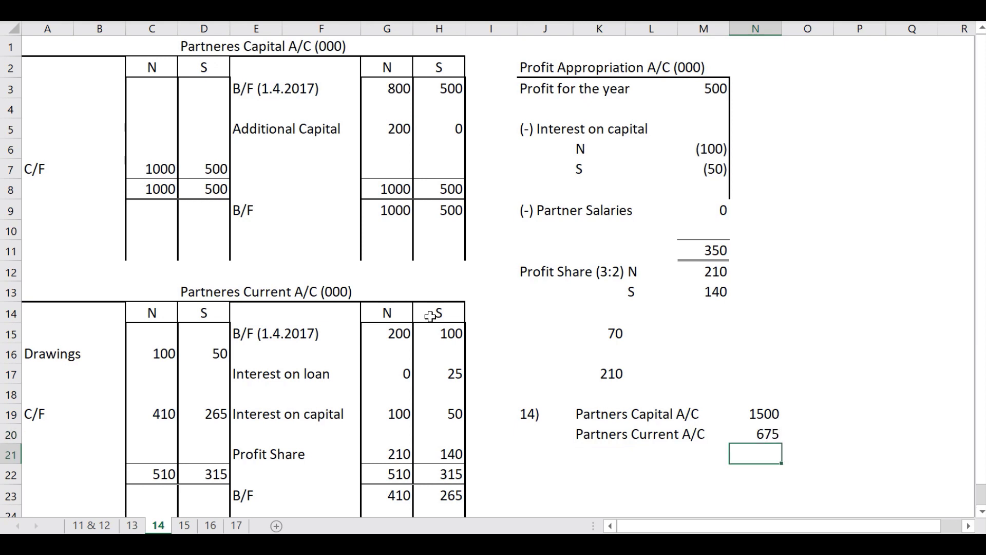
# Sum the capital and current account balances in N21, formatted bold with a top and double bottom border.
pyautogui.hotkey('alt', '=')
pyautogui.press('Return')
pyautogui.press('Up')
pyautogui.hotkey('ctrl', 'b')
pyautogui.hotkey('alt', 'h')
pyautogui.press('b')
pyautogui.press('u')
pyautogui.press('Down')
pyautogui.press('Down')
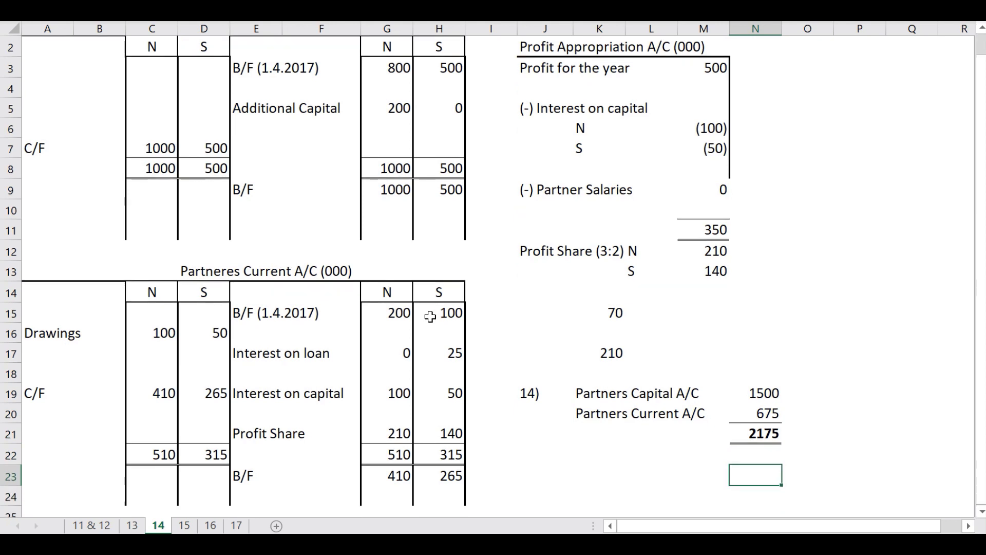
# Enter the question number 15) in J22 and a bold Net cash heading in K22.
pyautogui.press('Up')
pyautogui.press('Left')
pyautogui.press('Left')
pyautogui.press('Left')
pyautogui.press('Left')
pyautogui.write('15)')
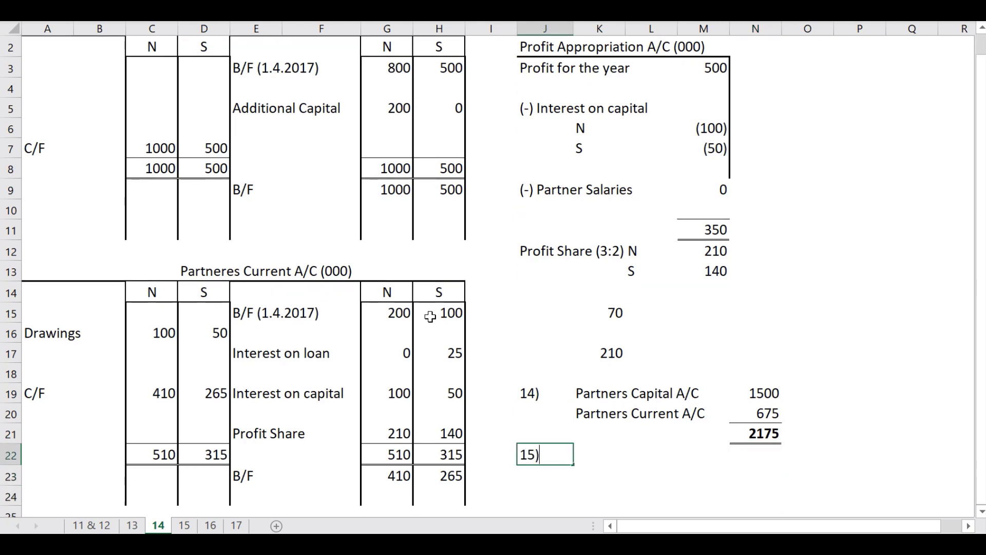
pyautogui.press('Return')
pyautogui.press('Up')
pyautogui.press('Right')
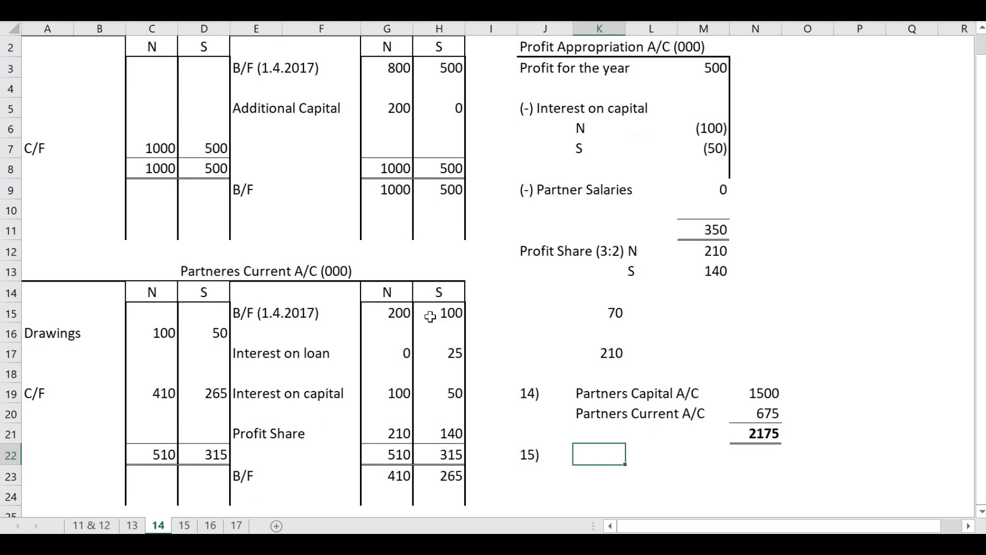
pyautogui.write('Net cash')
pyautogui.press('Return')
pyautogui.press('Up')
pyautogui.hotkey('ctrl', 'b')
pyautogui.press('Down')
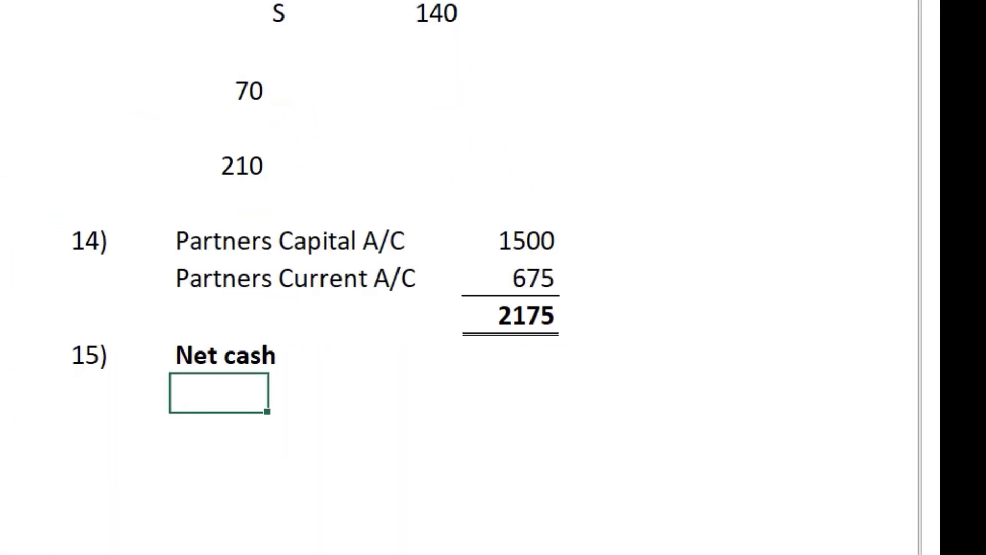
# Add a line in K23 for partner N's additional capital, including the partner's name, with 200 in O23.
pyautogui.write('Additional Capital Nalinda')
pyautogui.press('Right')
pyautogui.press('Right')
pyautogui.press('Right')
pyautogui.press('Right')
pyautogui.write('200')
pyautogui.press('Return')
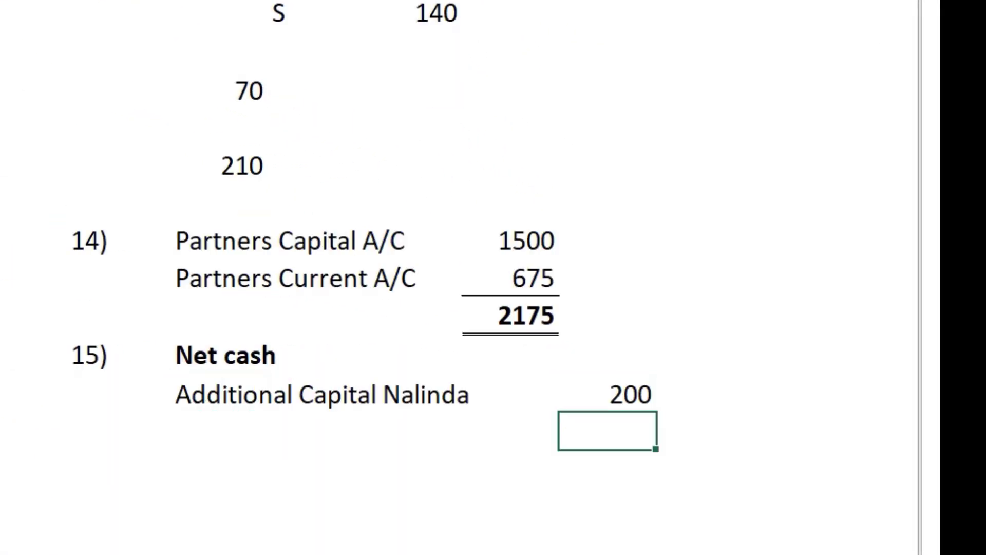
# Enter partner S's name in K24 to begin the second net cash line.
pyautogui.press('Left')
pyautogui.press('Left')
pyautogui.press('Left')
pyautogui.press('Left')
pyautogui.write('Shantha')
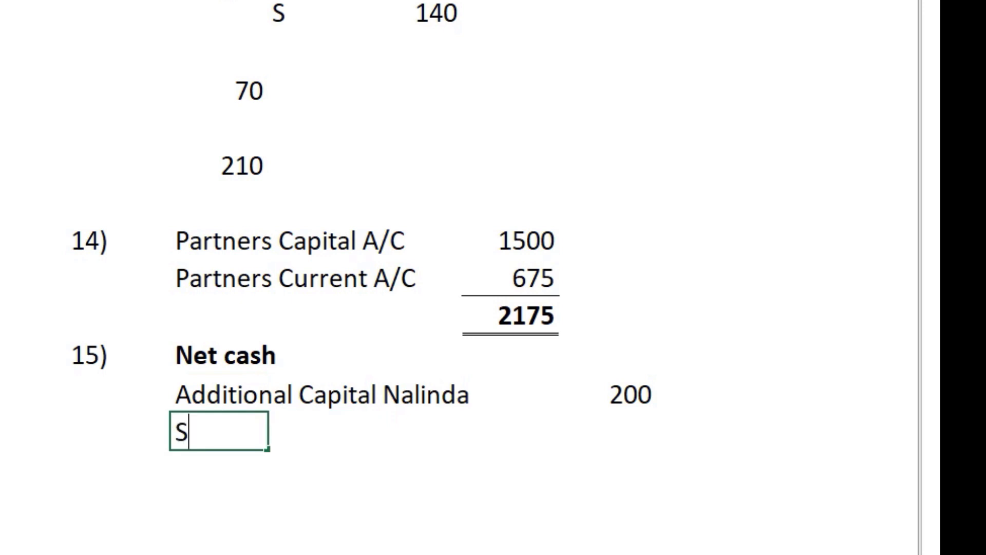
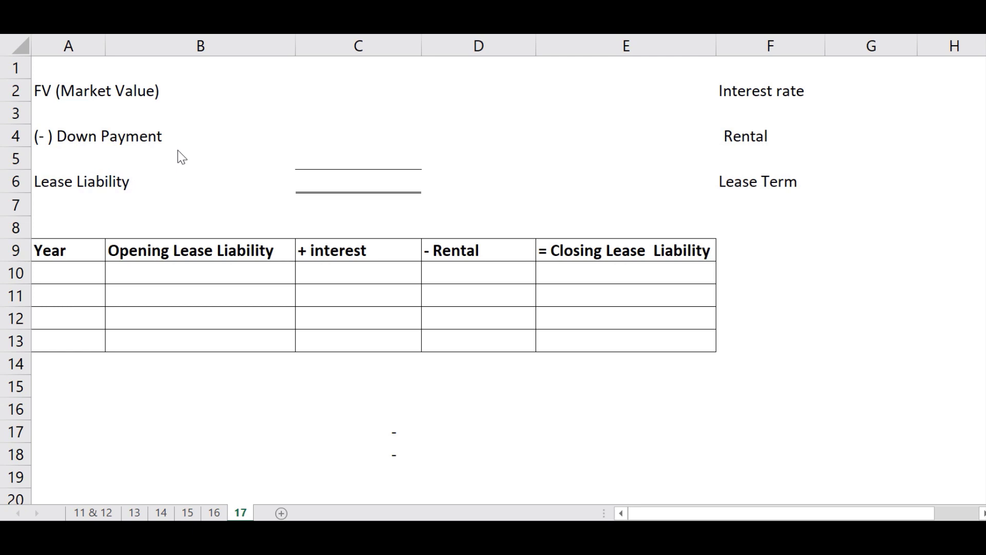
# Enter 5400000 as the FV (Market Value) in C2 of sheet 17.
pyautogui.click(369, 98)
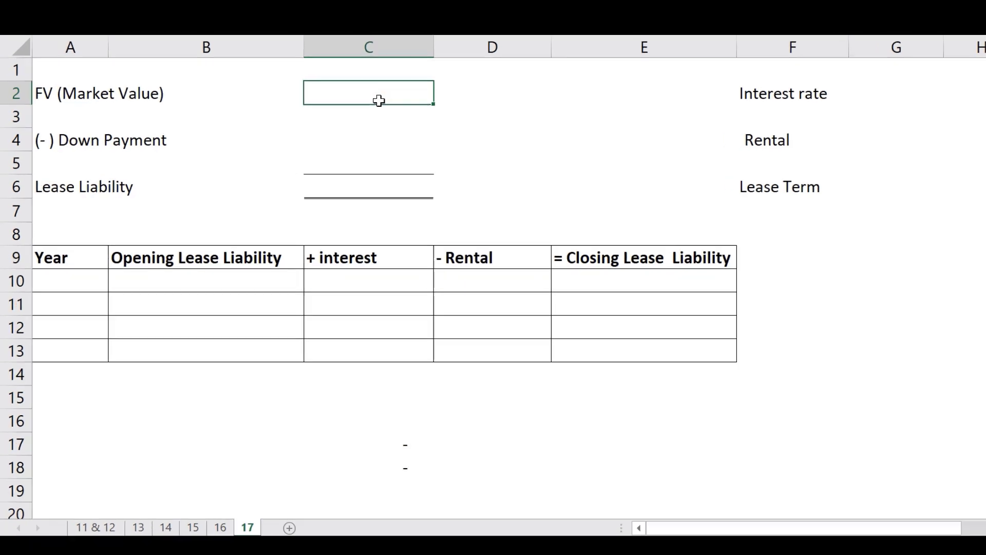
pyautogui.write('54')
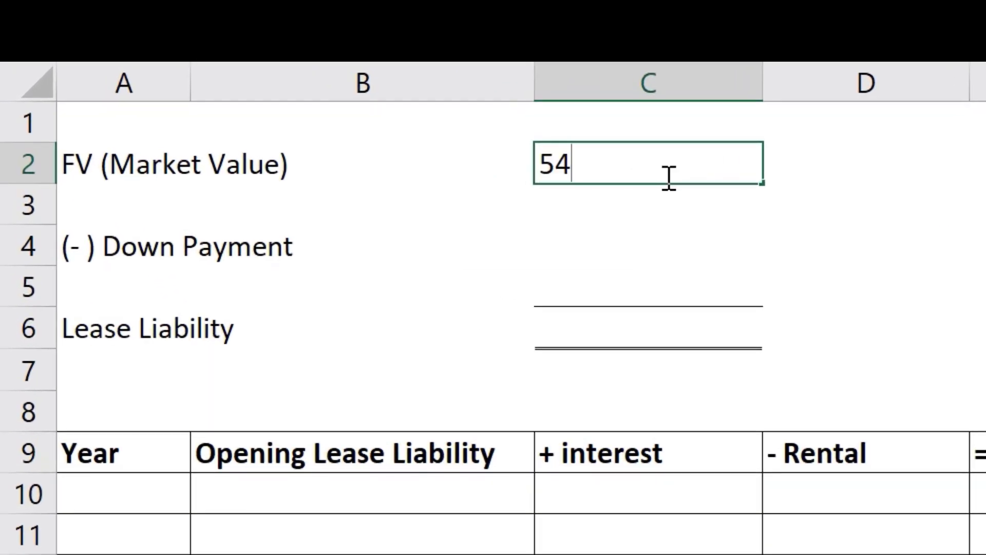
pyautogui.write('00000')
pyautogui.press('Return')
pyautogui.click(667, 176)
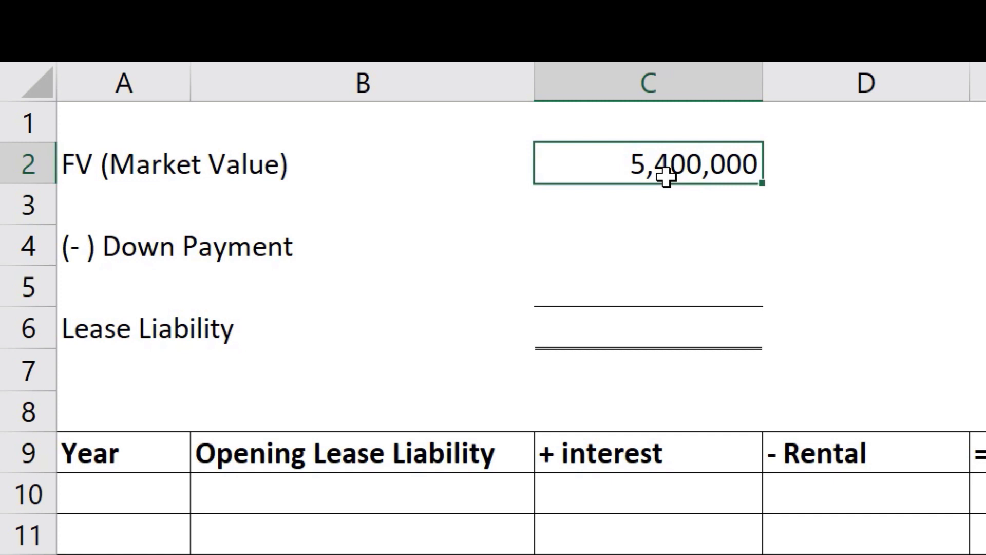
# Enter the down payment in C4 as the negative amount -1400000.
pyautogui.press('Down')
pyautogui.press('Down')
pyautogui.write('1400000')
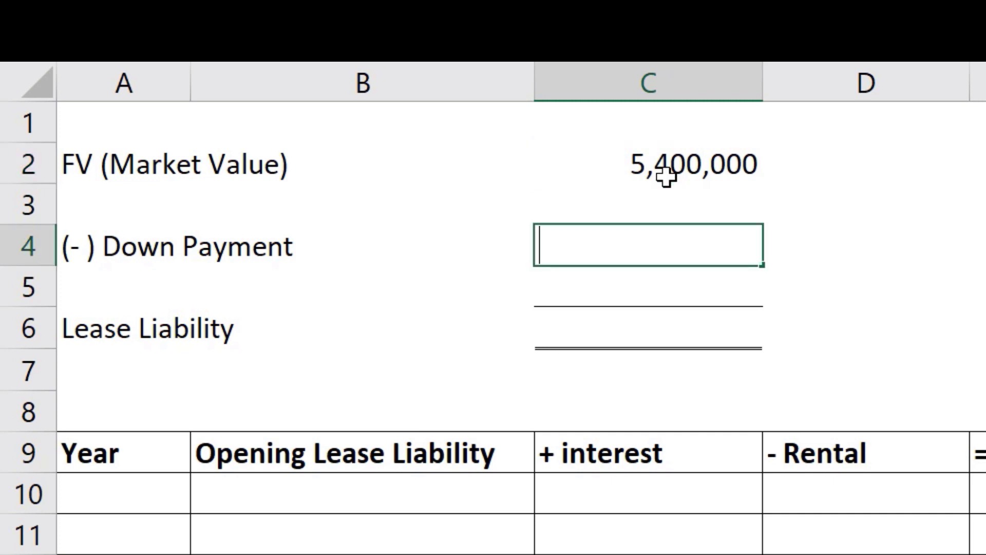
pyautogui.press('Return')
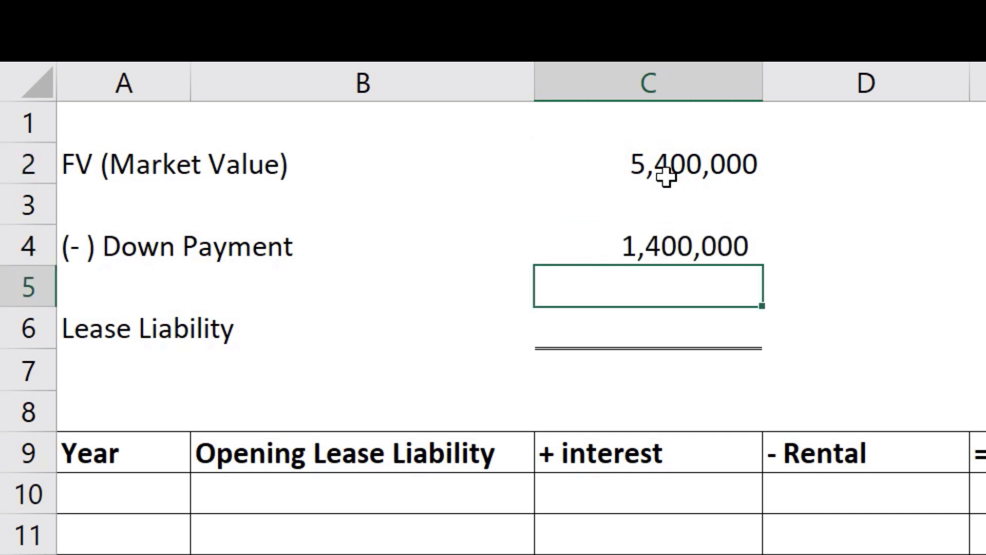
pyautogui.press('Up')
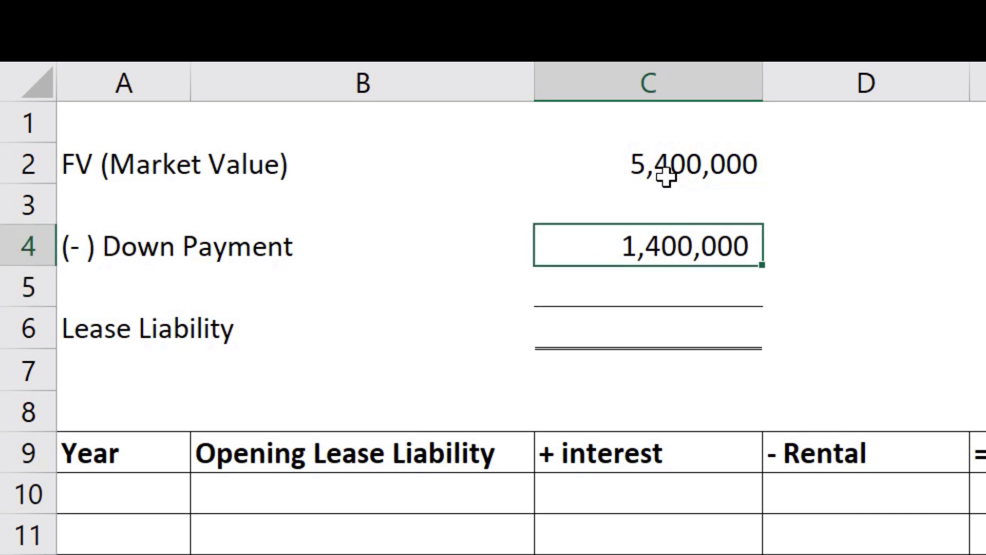
pyautogui.write('-1400000')
pyautogui.press('Return')
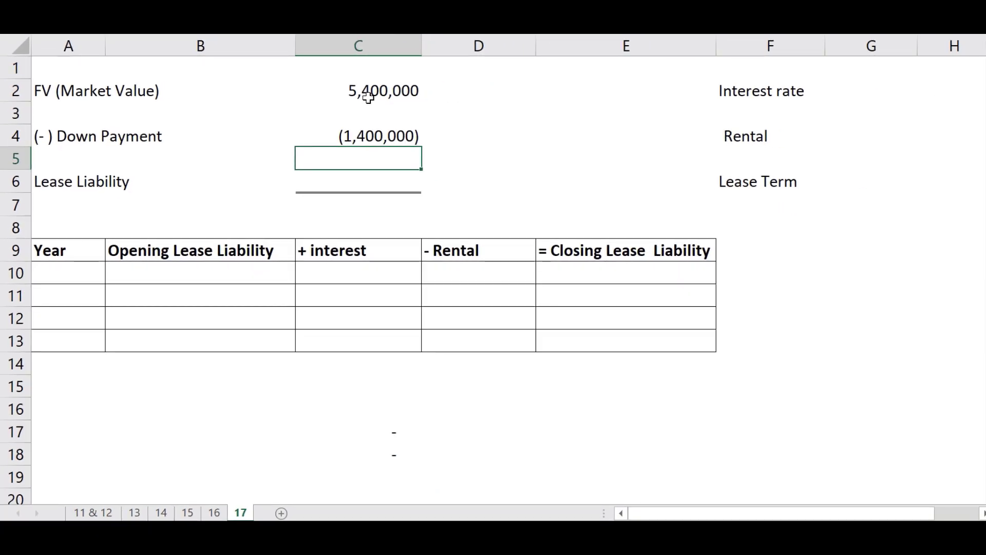
# Extend the Lease Term label in F6 to read "Lease Term = 4yrs".
pyautogui.click(812, 211)
pyautogui.press('Up')
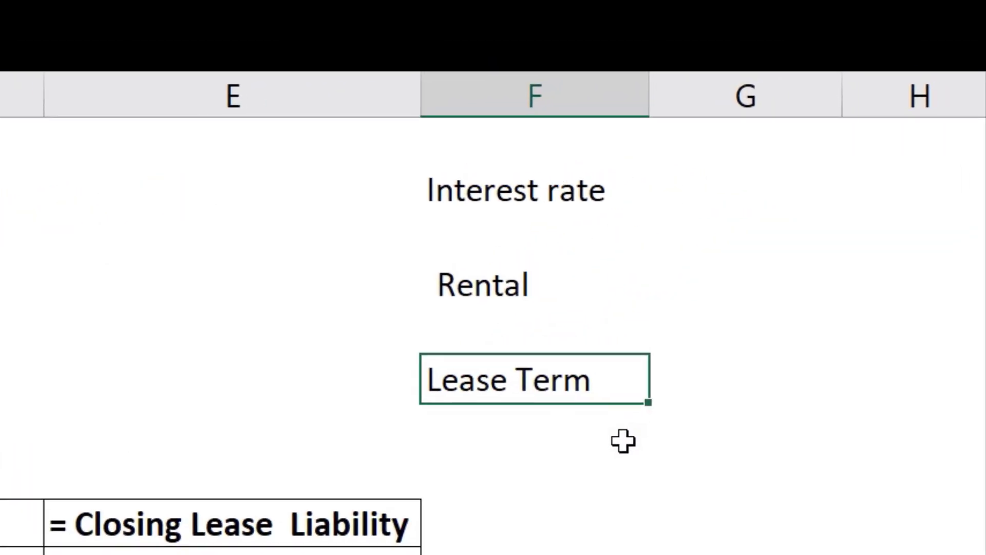
pyautogui.press('F2')
pyautogui.write('= ')
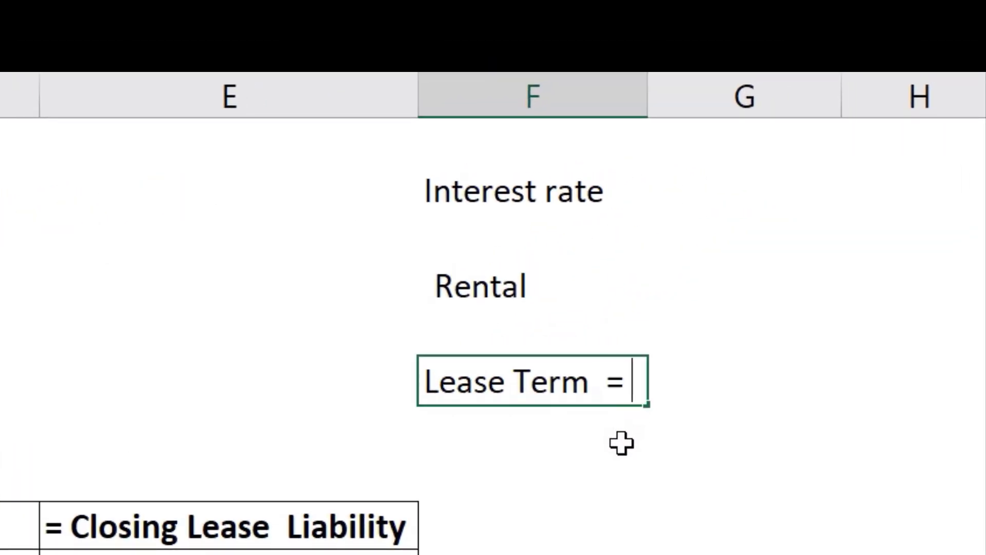
pyautogui.write('4yrs')
pyautogui.press('Return')
# Extend the Rental label in F4 to read "Rental = 1262000".
pyautogui.press('Up')
pyautogui.press('Up')
pyautogui.press('Up')
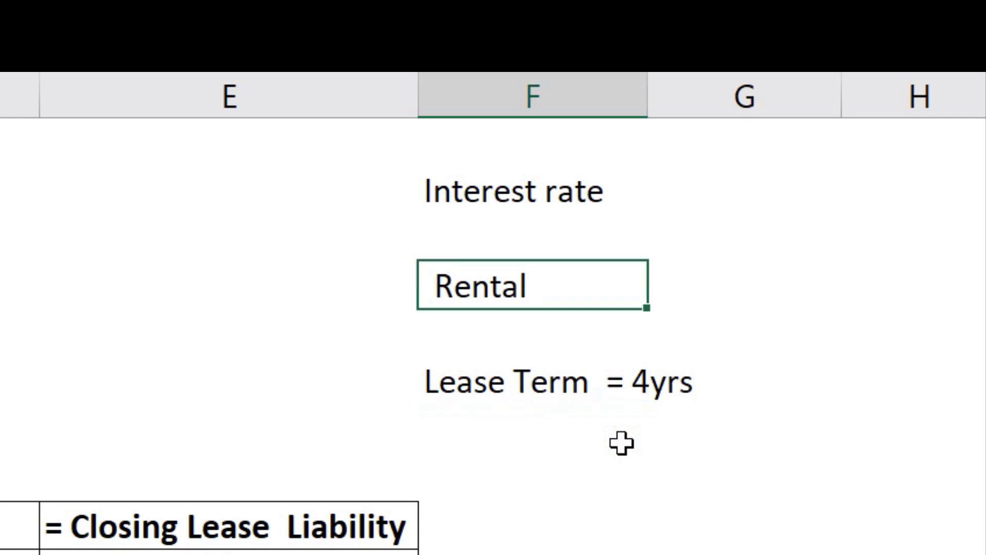
pyautogui.press('F2')
pyautogui.write('= ')
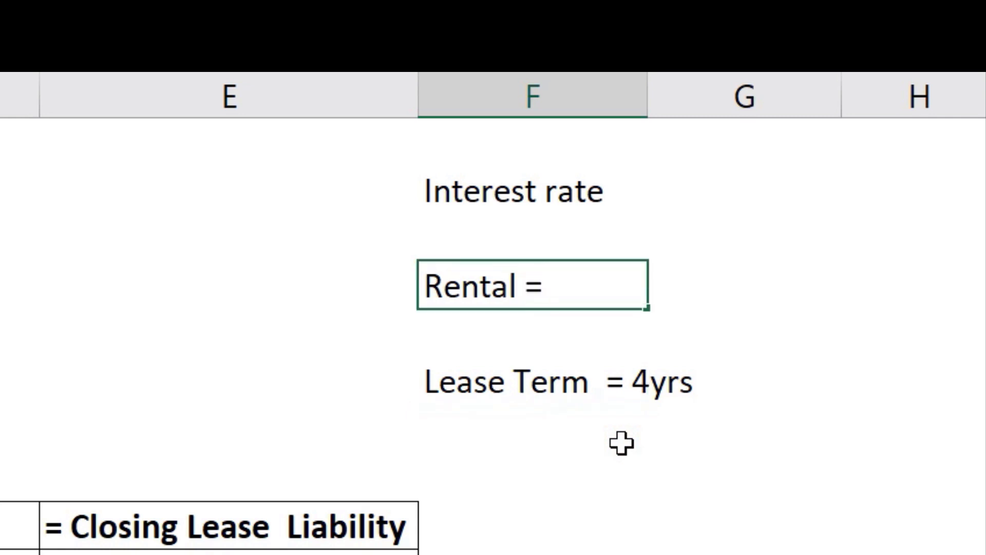
pyautogui.write('1262000')
pyautogui.press('Return')
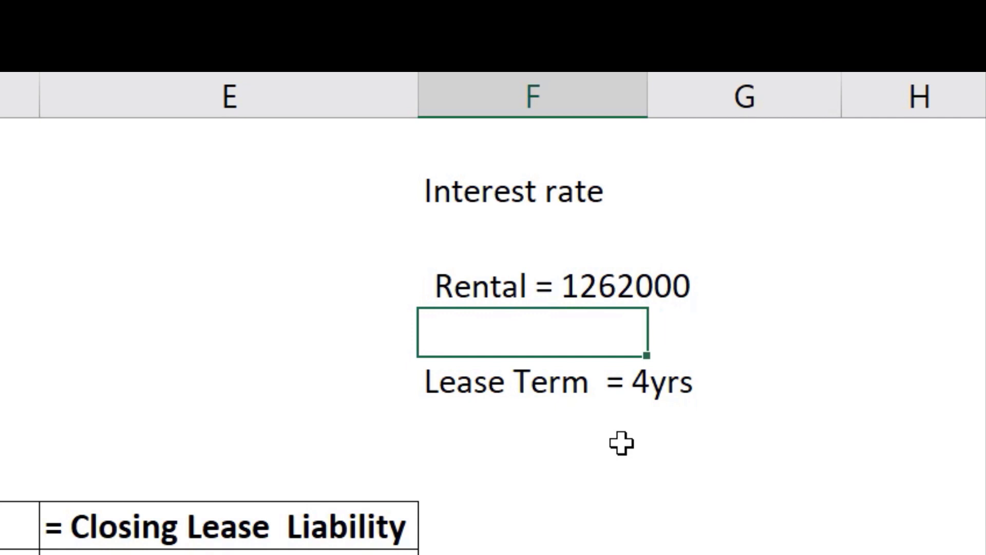
# Extend the Interest rate label in F2 to read "Interest rate =10%".
pyautogui.press('Up')
pyautogui.press('Up')
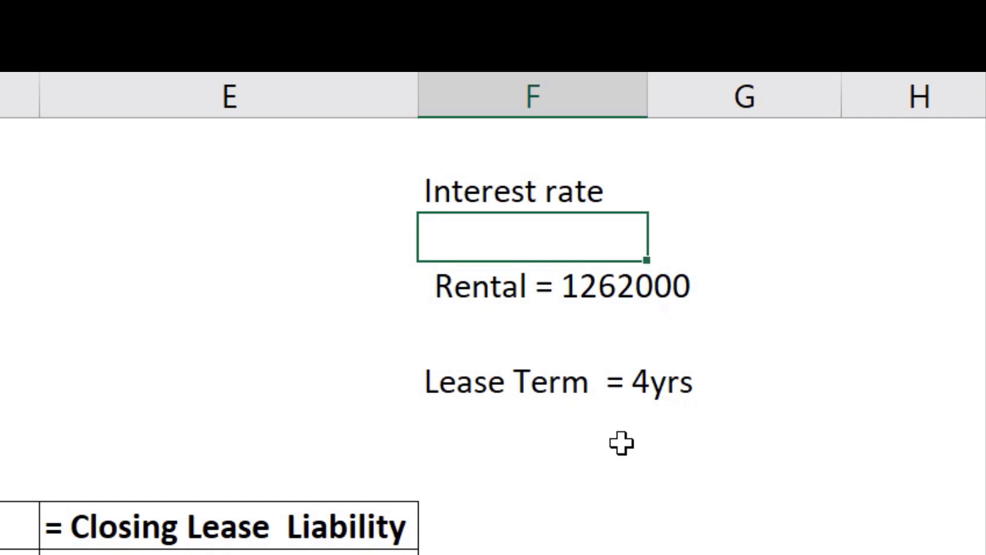
pyautogui.press('Up')
pyautogui.press('F2')
pyautogui.write('=')
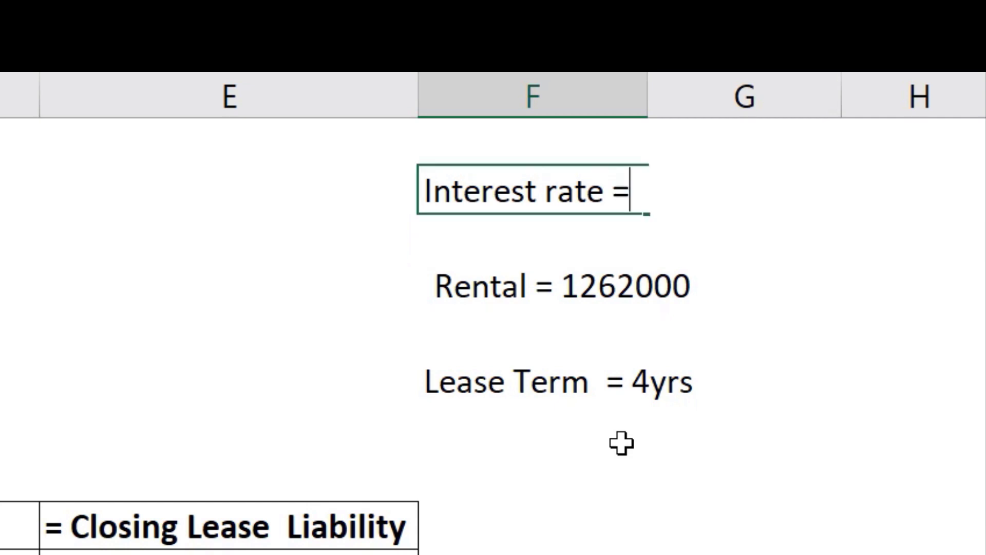
pyautogui.write('10%')
pyautogui.press('Return')
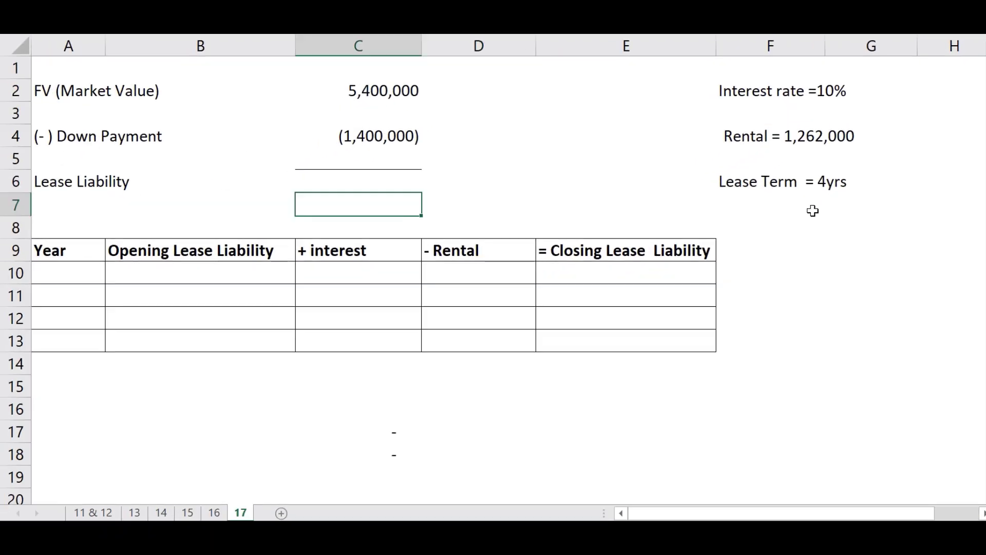
pyautogui.press('Up')
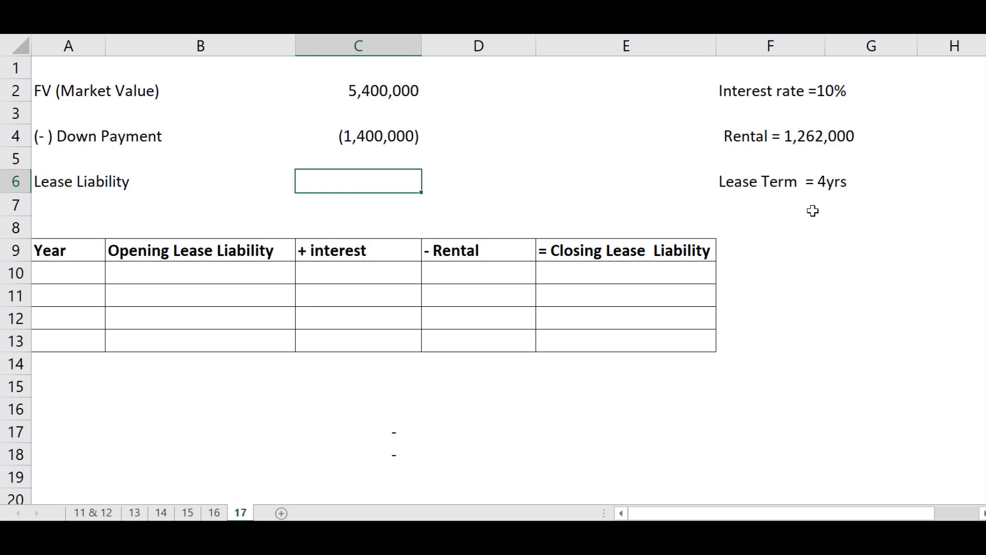
# Extend the market value label in A2 to read "FV (Market Value) - 1.4.2017".
pyautogui.press('Up')
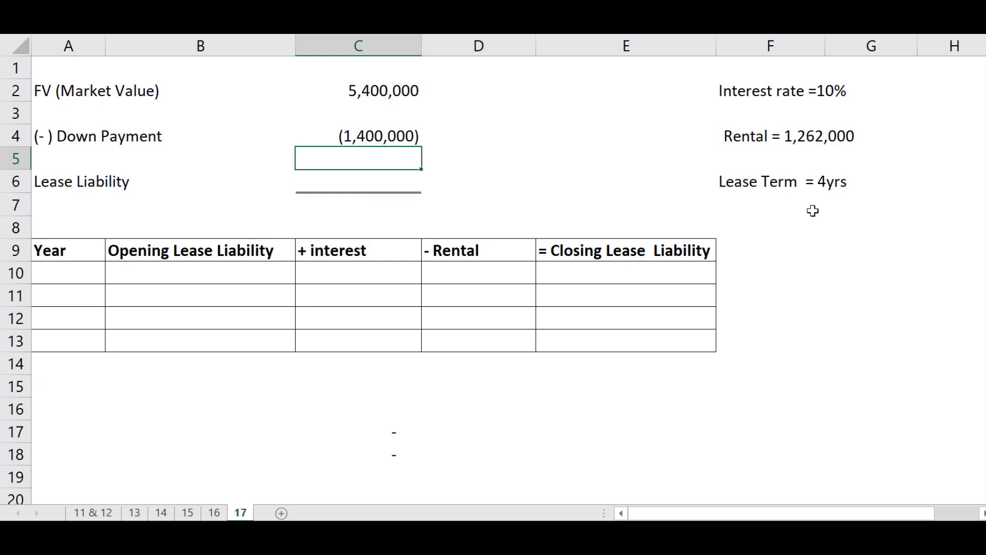
pyautogui.press('Up')
pyautogui.press('Up')
pyautogui.press('Up')
pyautogui.press('Left')
pyautogui.press('Left')
pyautogui.press('F2')
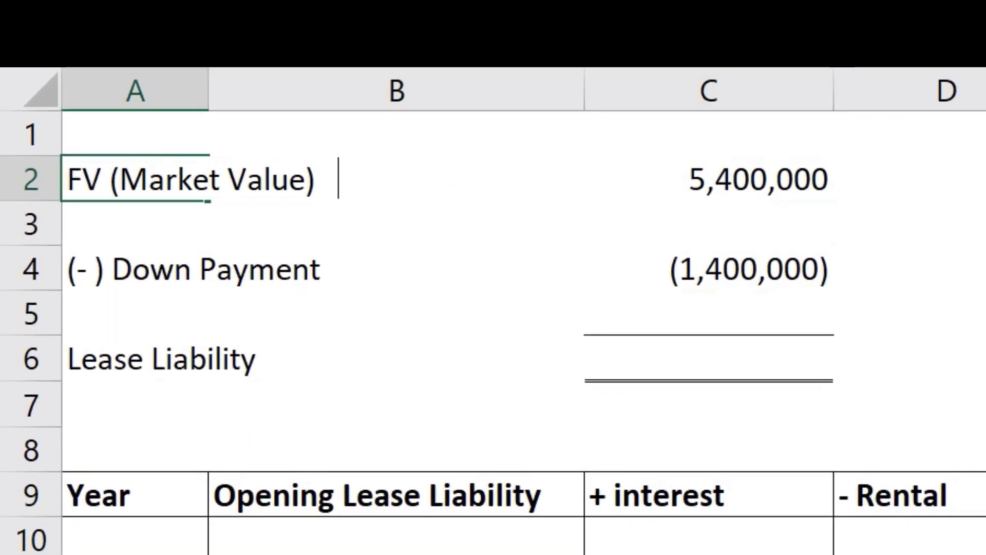
pyautogui.write('-')
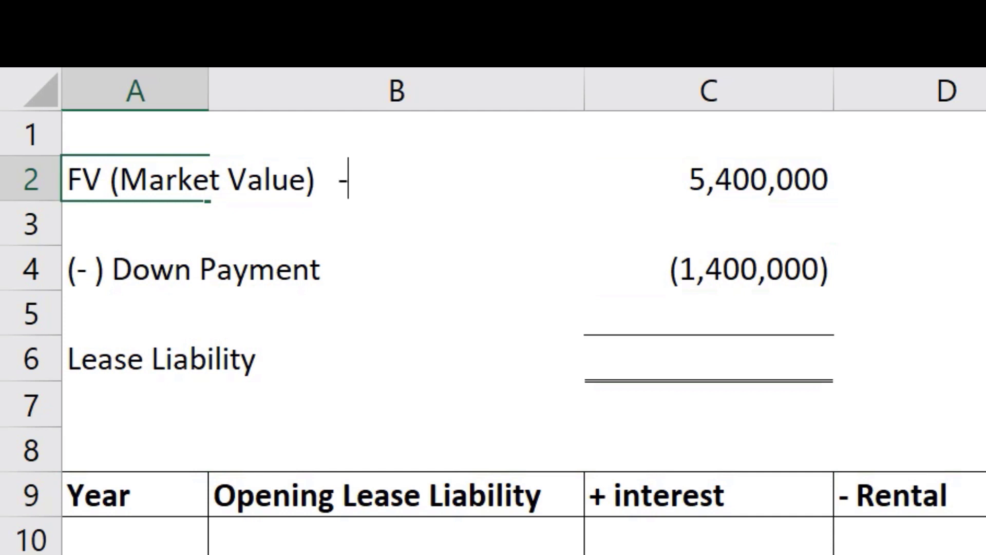
pyautogui.write(' 1.4.2017')
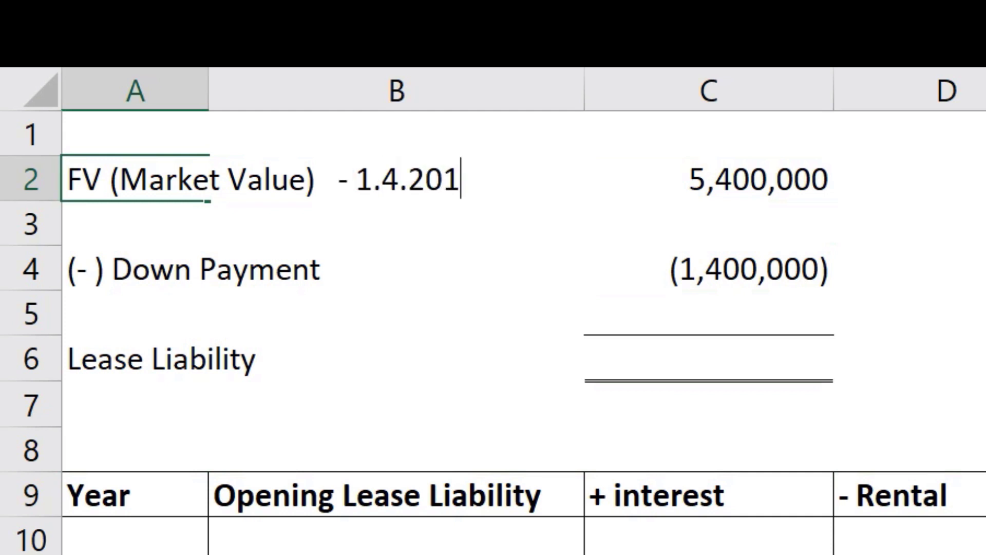
pyautogui.hotkey('ctrl', 'Return')
pyautogui.click(134, 224)
pyautogui.click(909, 224)
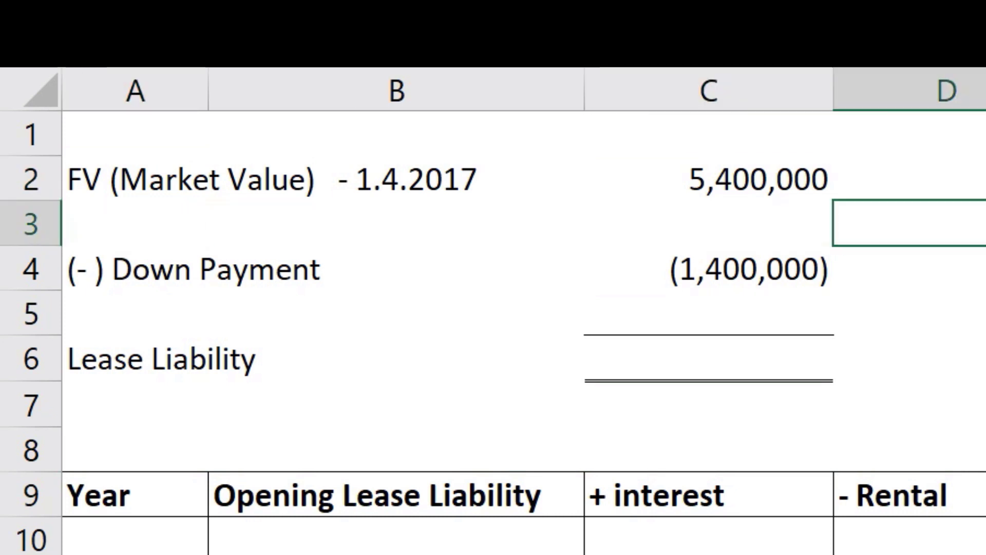
# Extend the down payment label in A4 with the date "-1.4.2017".
pyautogui.click(710, 179)
pyautogui.click(709, 268)
pyautogui.click(135, 268)
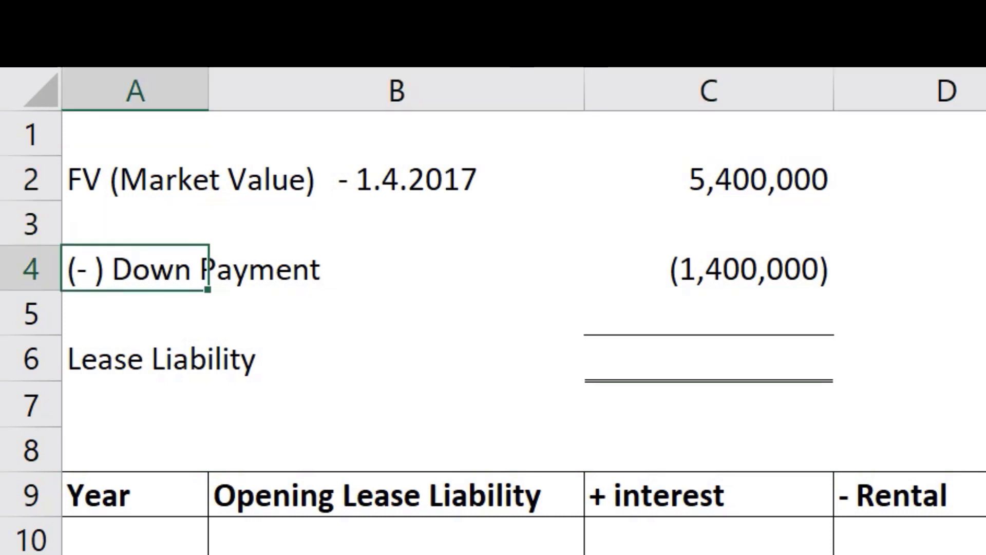
pyautogui.press('F2')
pyautogui.write('-1.4.2017')
pyautogui.press('Return')
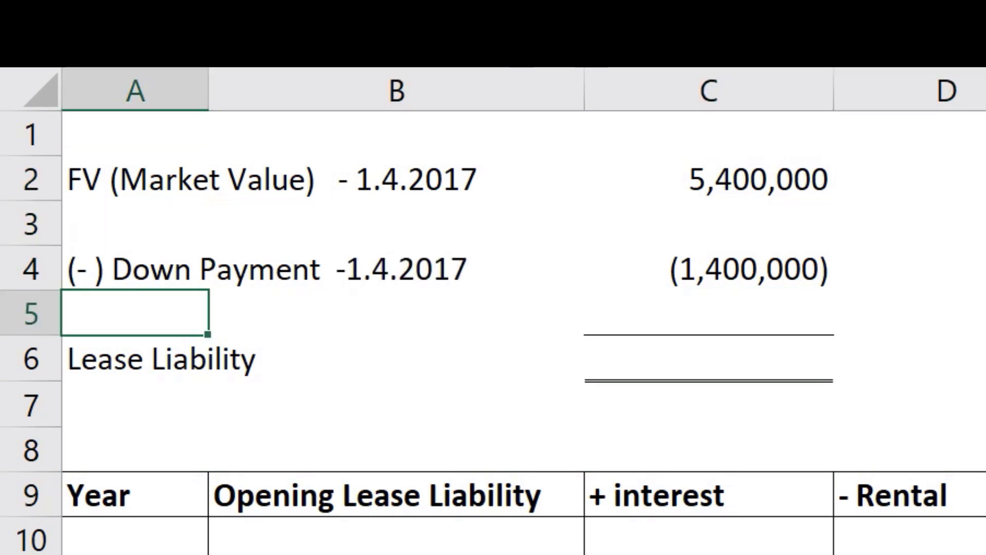
# Calculate the lease liability in C6 as the market value less the down payment.
pyautogui.click(709, 313)
pyautogui.click(909, 312)
pyautogui.click(709, 312)
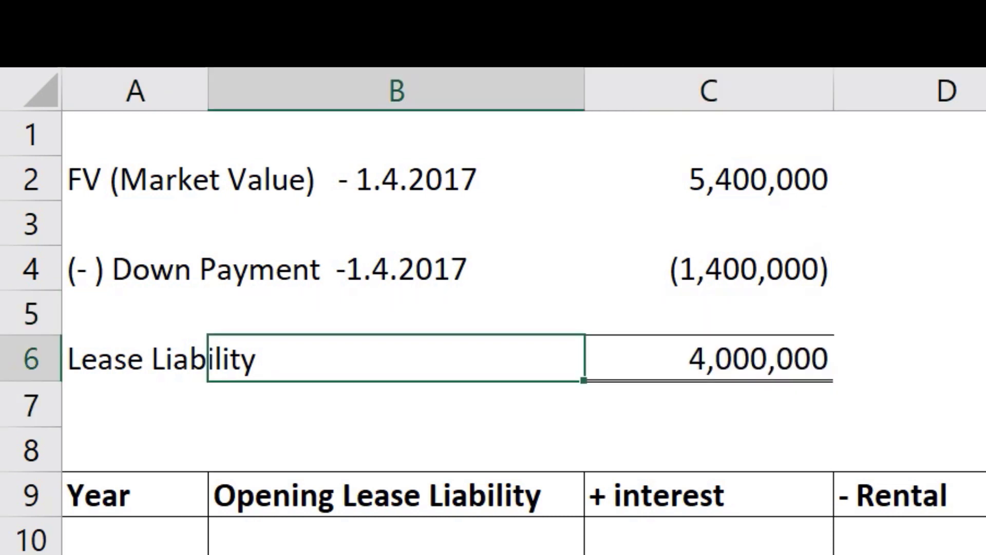
# Extend the label in A6 to read "Lease Liability 1.4.2017" and make it bold.
pyautogui.click(207, 358)
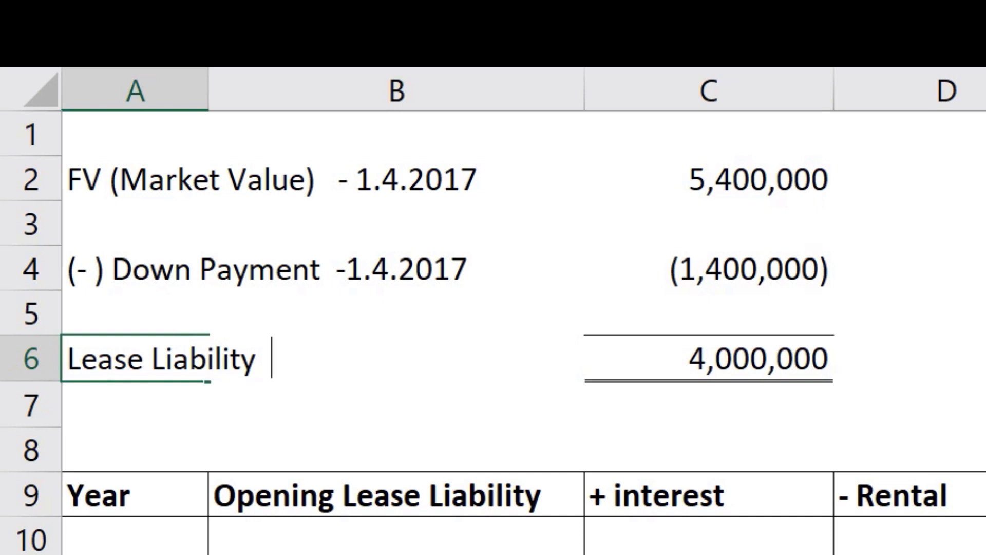
pyautogui.write('1.4.')
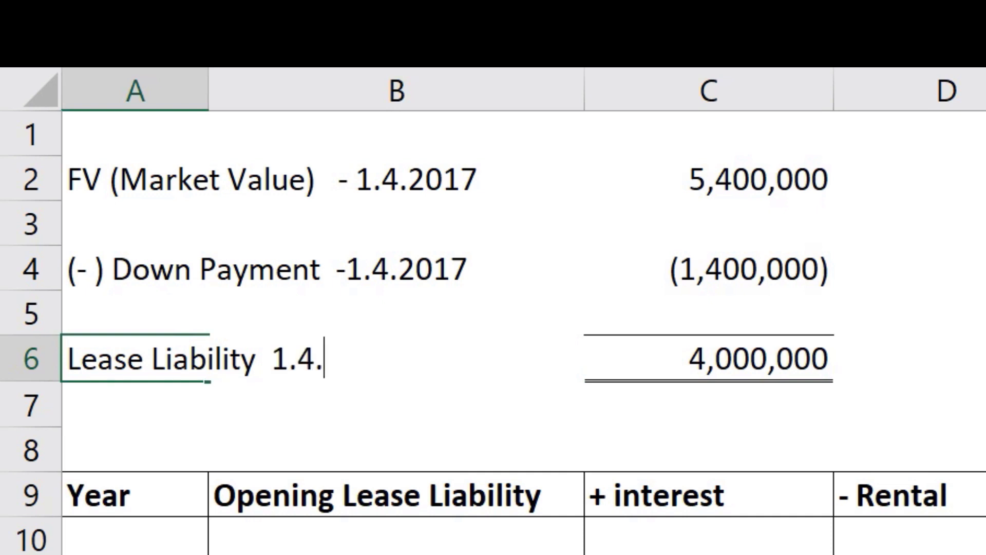
pyautogui.write('2017')
pyautogui.press('Return')
pyautogui.click(207, 358)
pyautogui.hotkey('ctrl', 'b')
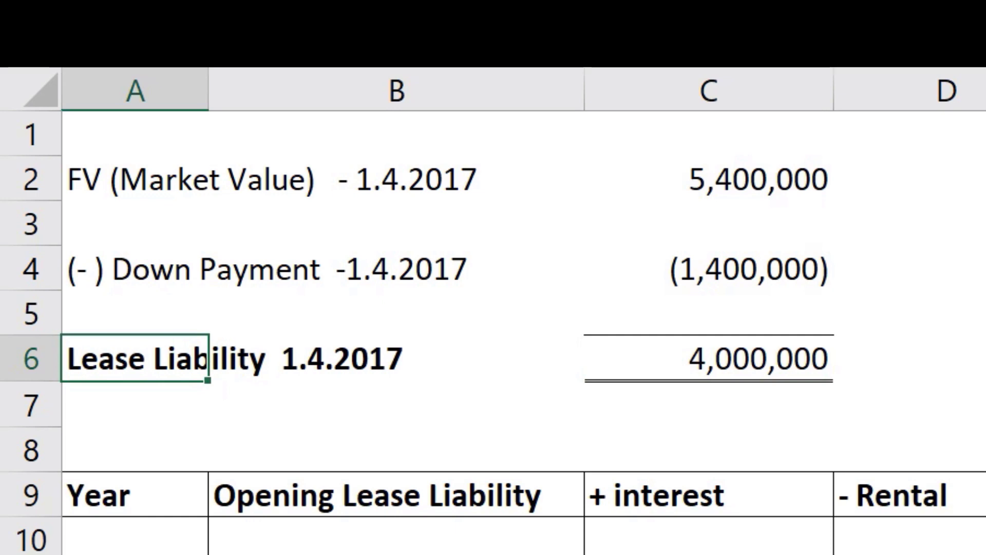
# Fill the Year column of the lease schedule, A10 to A13, with the numbers 1, 2, 3 and 4.
pyautogui.click(590, 336)
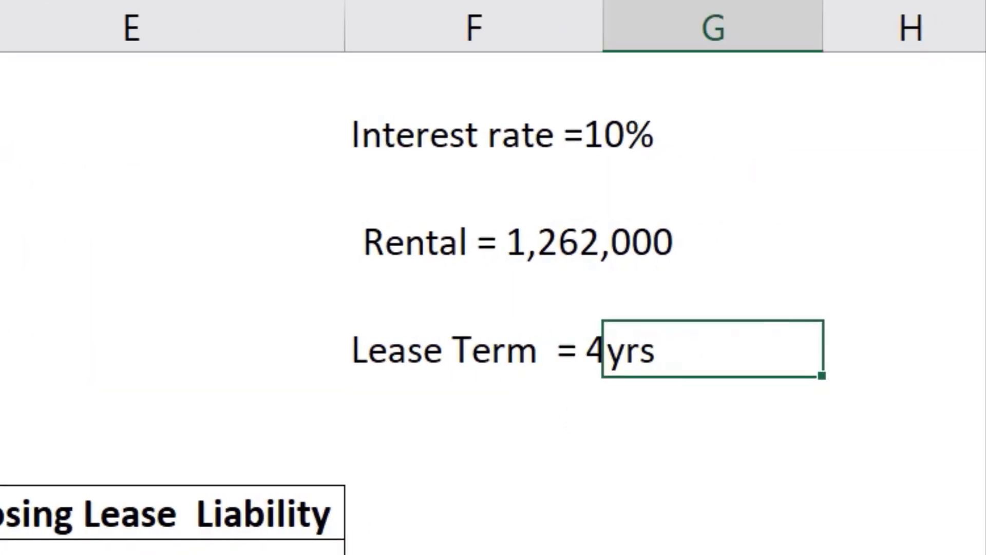
pyautogui.click(205, 142)
pyautogui.write('1')
pyautogui.press('Return')
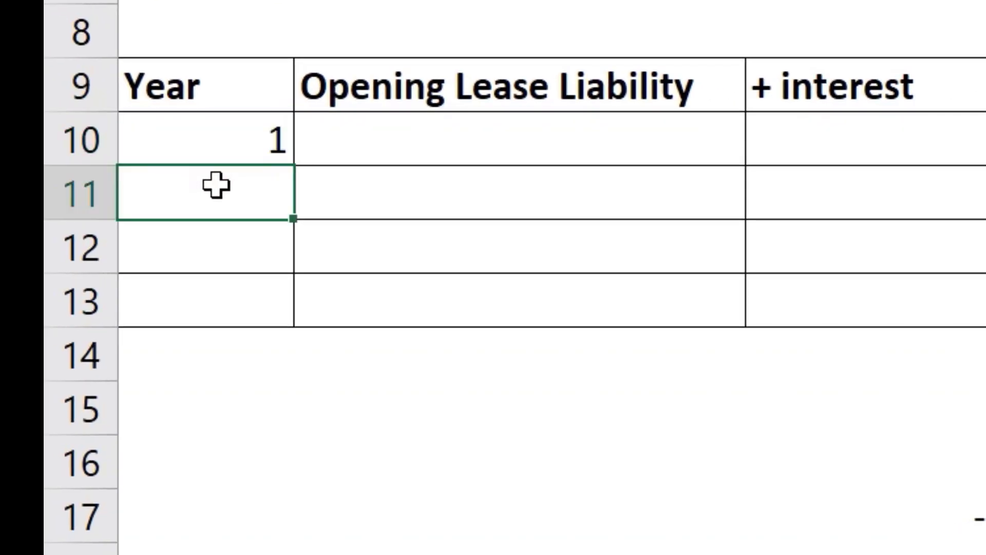
pyautogui.doubleClick(216, 186)
pyautogui.write('2')
pyautogui.press('Return')
pyautogui.write('3')
pyautogui.press('Return')
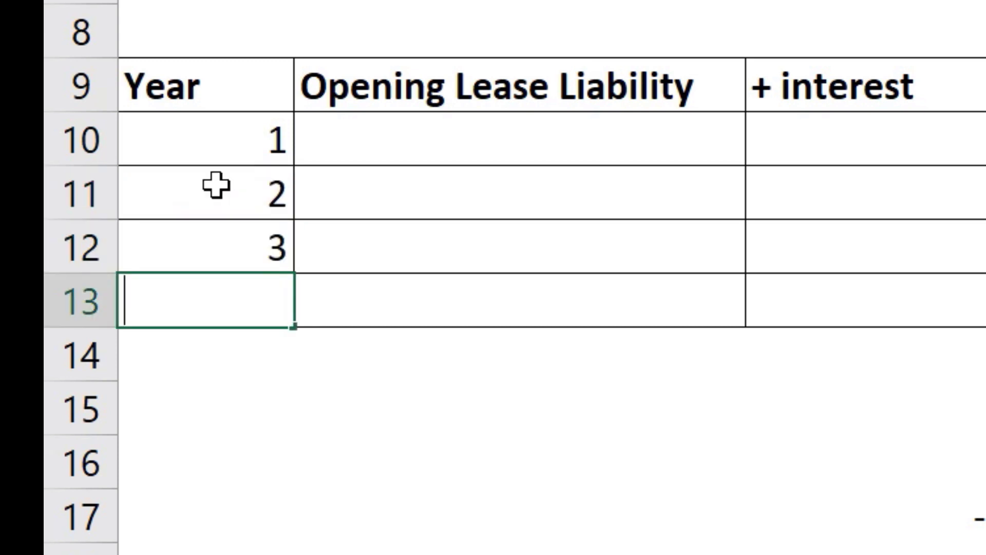
pyautogui.write('4')
pyautogui.press('Return')
pyautogui.press('Up')
pyautogui.press('Up')
pyautogui.press('Up')
pyautogui.press('Up')
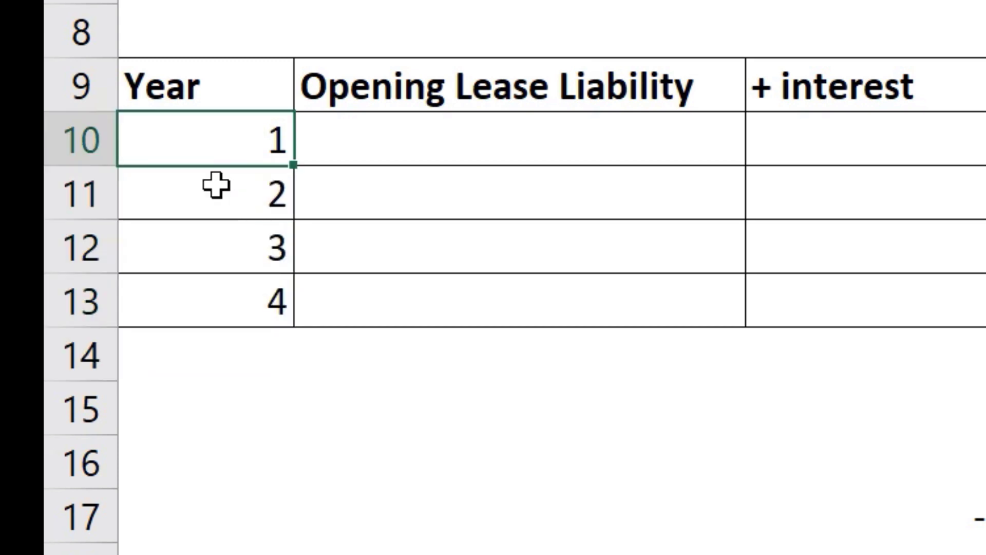
# Enter the date 1.4.2017 in B8, above the Opening Lease Liability heading.
pyautogui.press('Right')
pyautogui.press('Up')
pyautogui.press('Up')
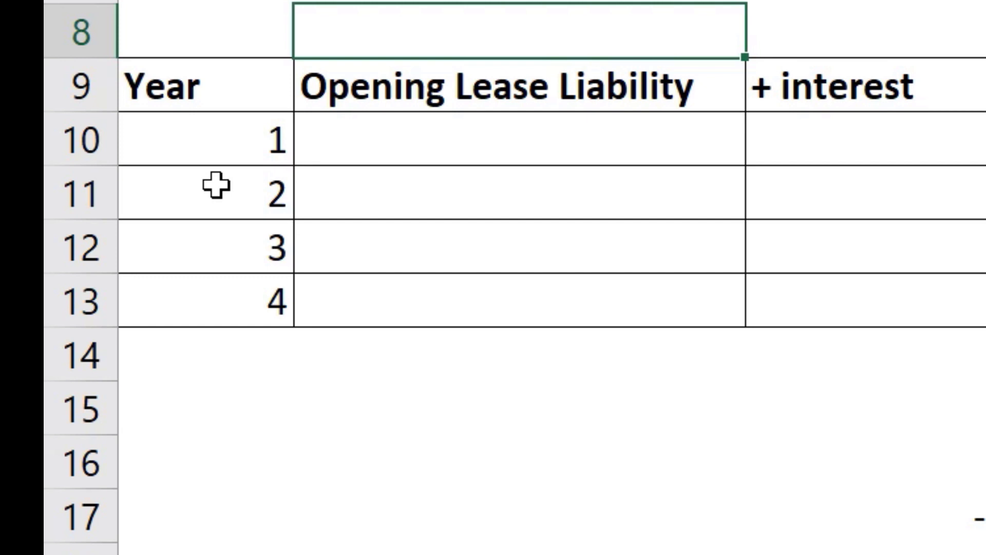
pyautogui.write('1.4.')
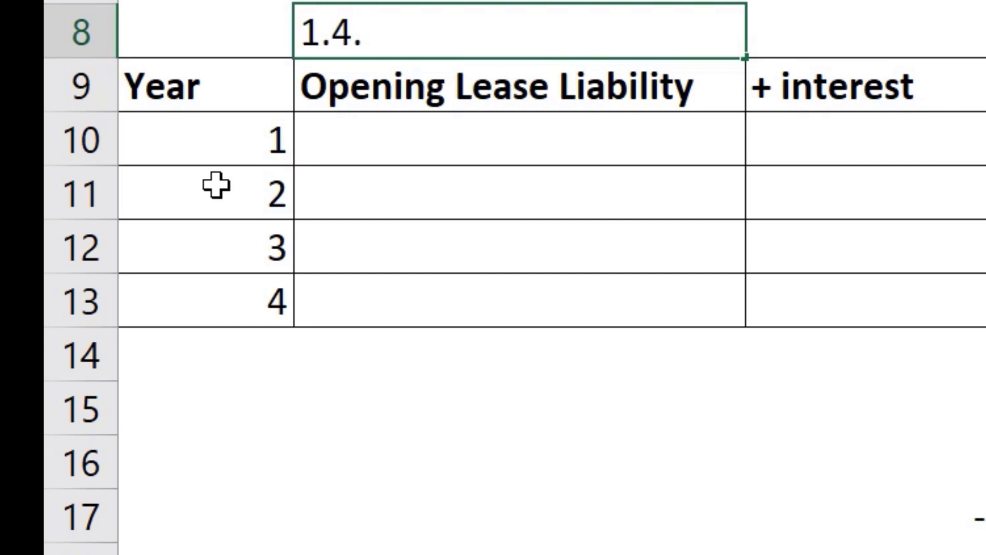
pyautogui.write('2017')
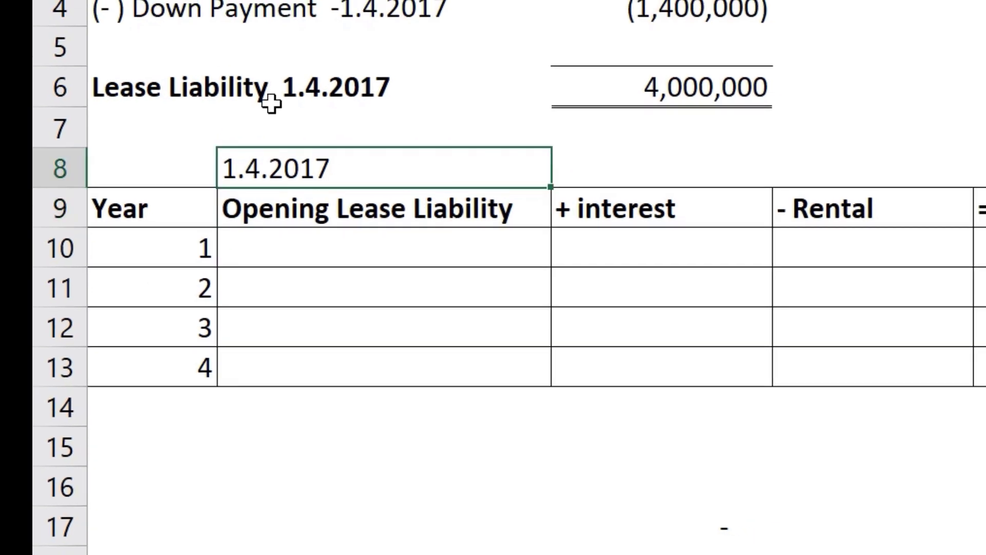
pyautogui.click(677, 98)
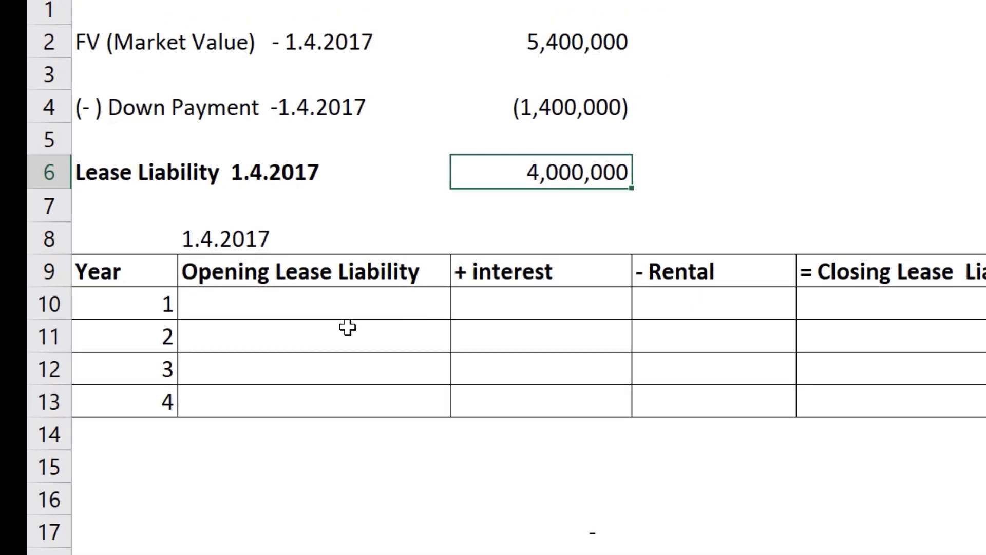
# Link the year 1 opening lease liability in B10 to the lease liability in C6.
pyautogui.click(356, 313)
pyautogui.write('=')
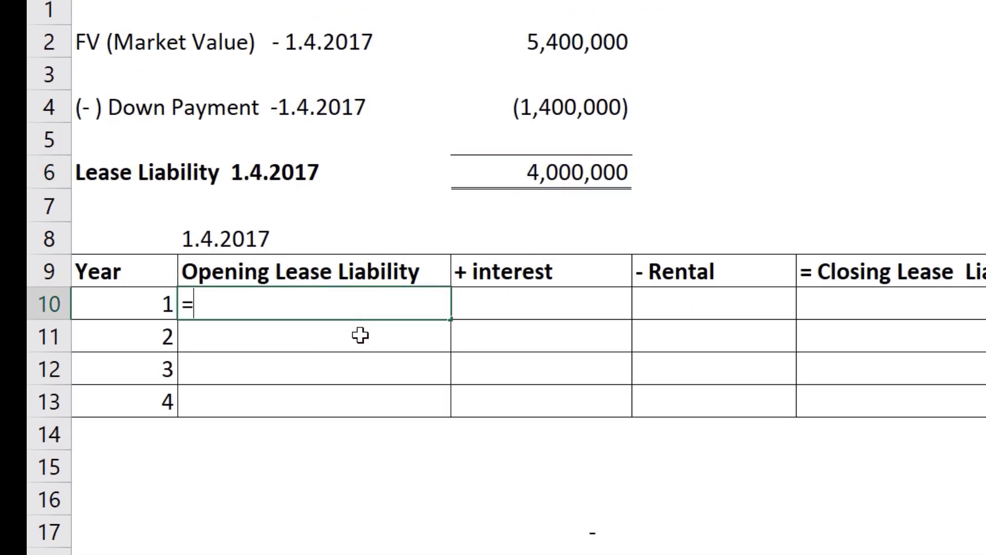
pyautogui.click(557, 174)
pyautogui.press('Return')
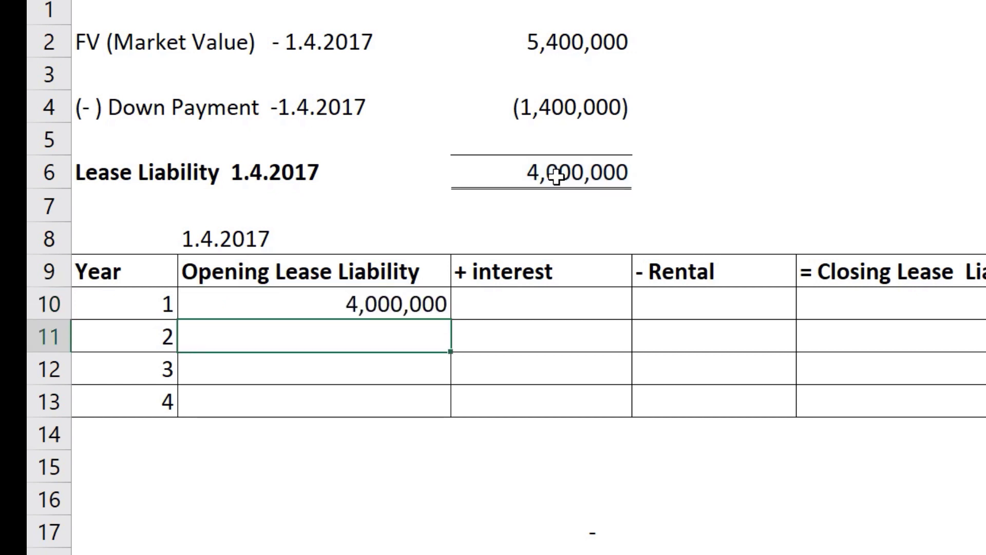
# Calculate the year 1 interest in C10 with the formula =B10*10%.
pyautogui.press('Up')
pyautogui.press('Right')
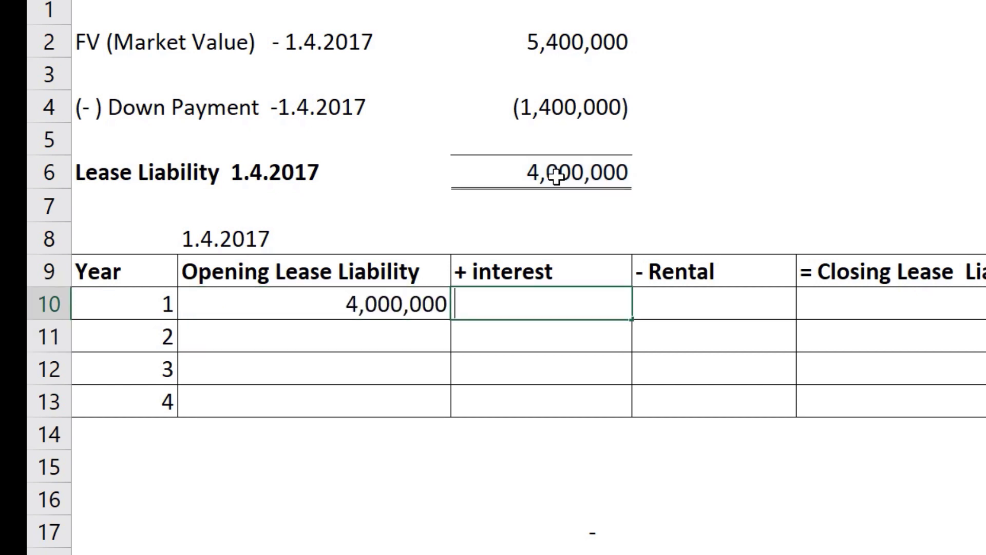
pyautogui.write('=')
pyautogui.click(335, 309)
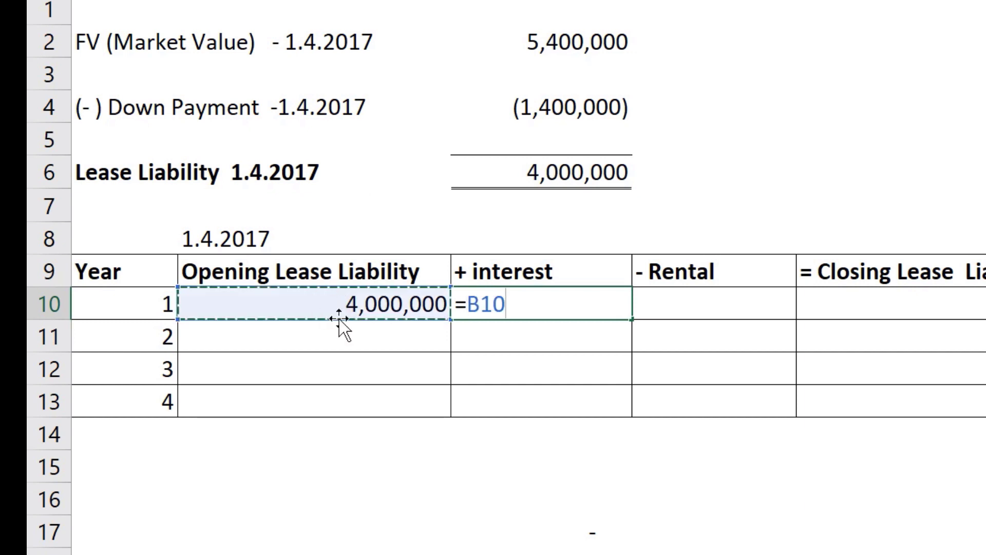
pyautogui.write('*10')
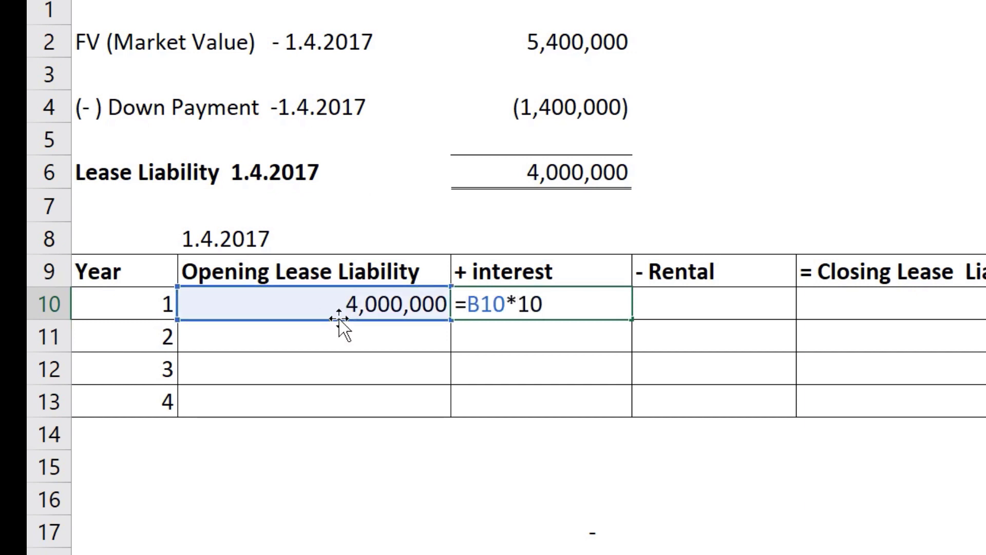
pyautogui.write('%')
pyautogui.press('Up')
# Extend the interest column heading in C9 to read "+ interest (10%)".
pyautogui.press('F2')
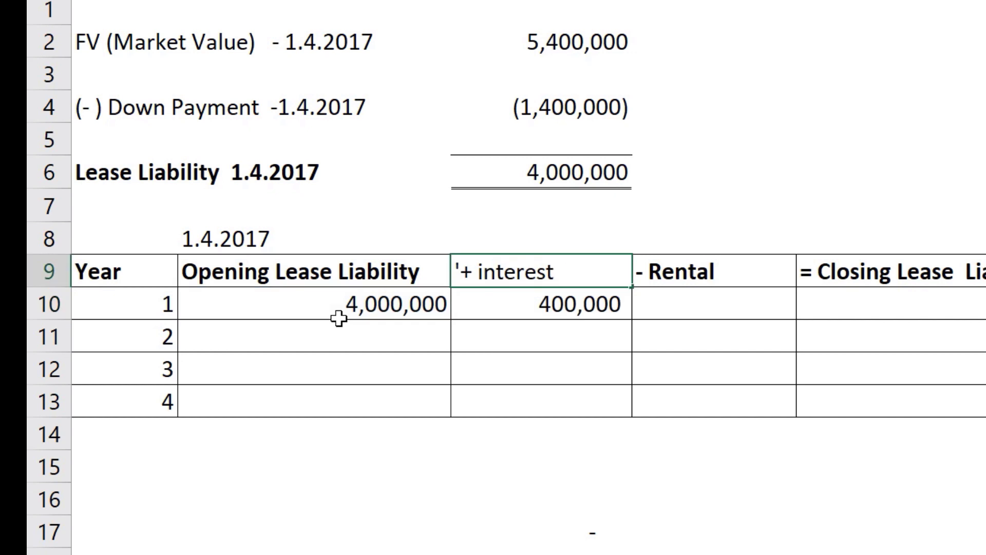
pyautogui.write('(10%')
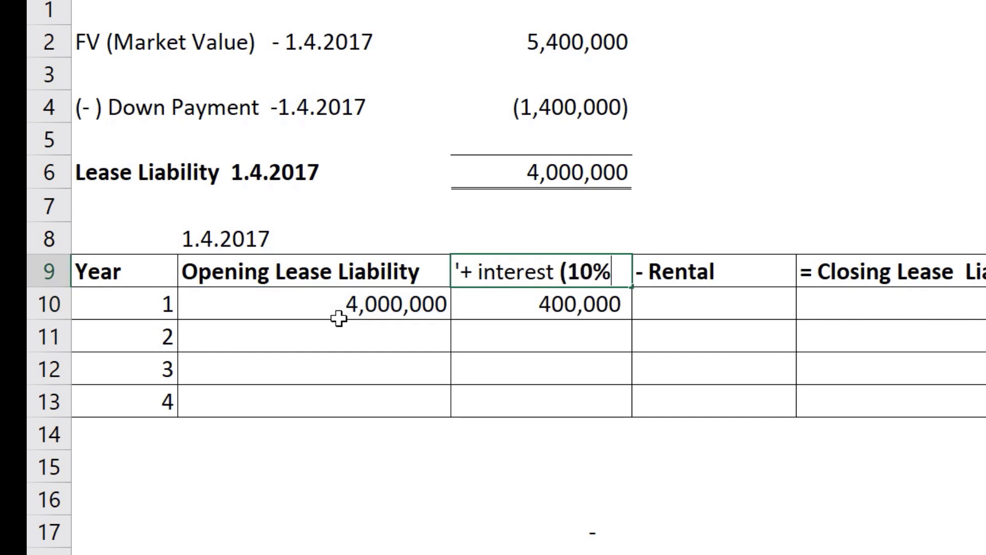
pyautogui.write(')')
pyautogui.press('Return')
pyautogui.press('Down')
pyautogui.press('Down')
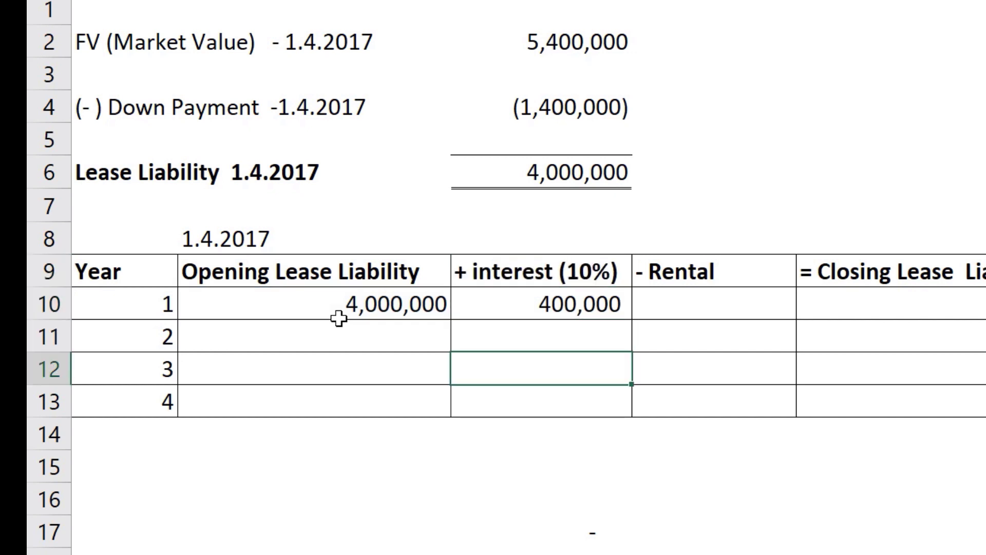
pyautogui.press('Up')
pyautogui.press('Up')
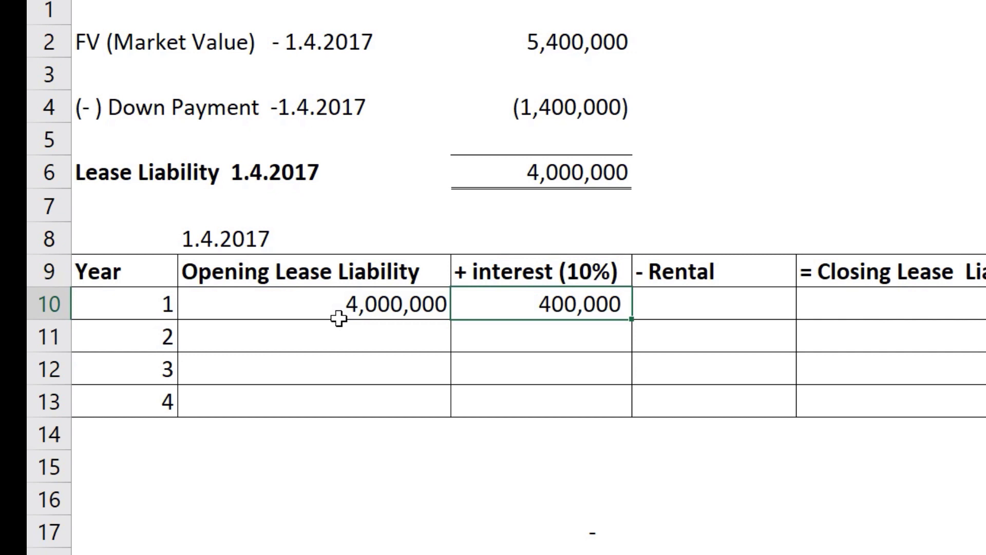
pyautogui.press('Return')
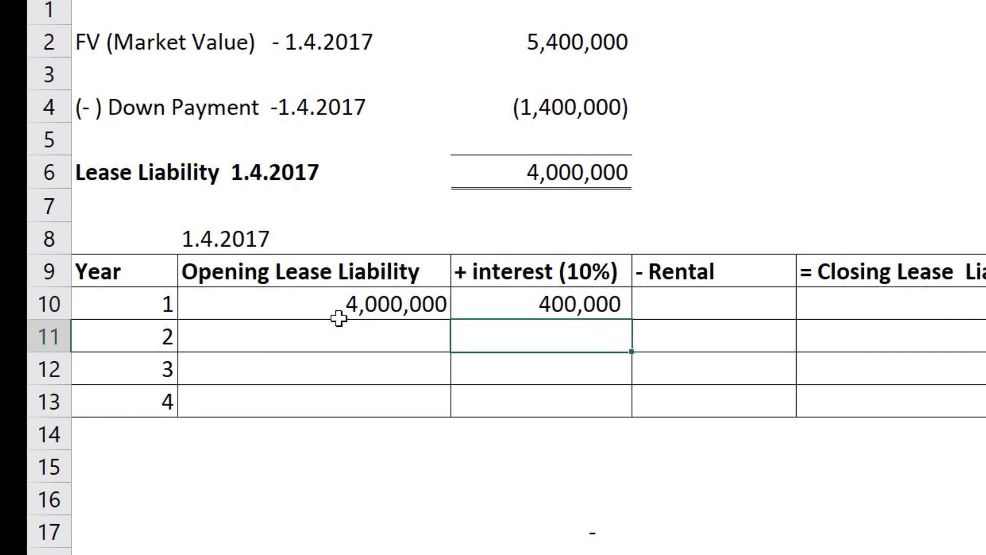
# Enter the year 1 rental of 1,262,000 in D10.
pyautogui.press('Up')
pyautogui.press('Right')
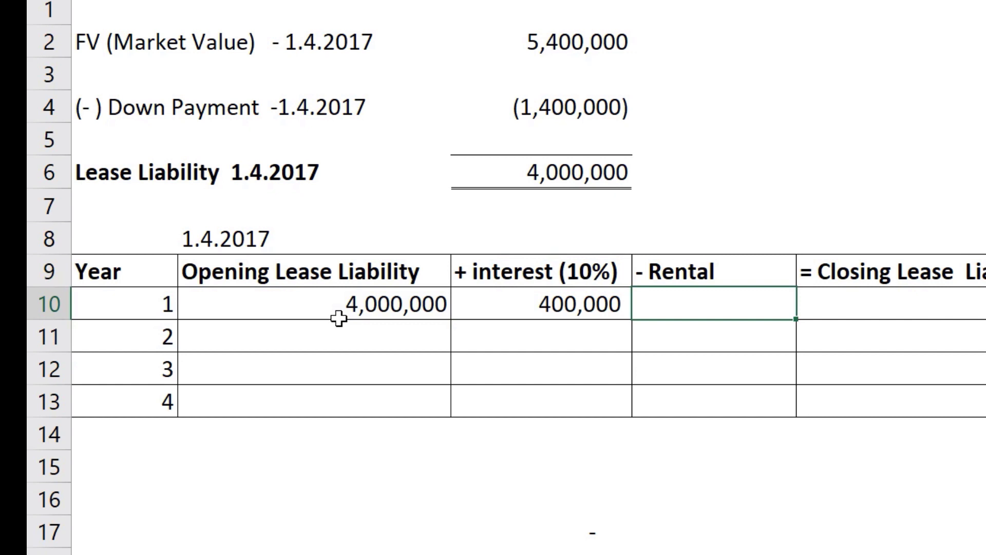
pyautogui.write('1,2')
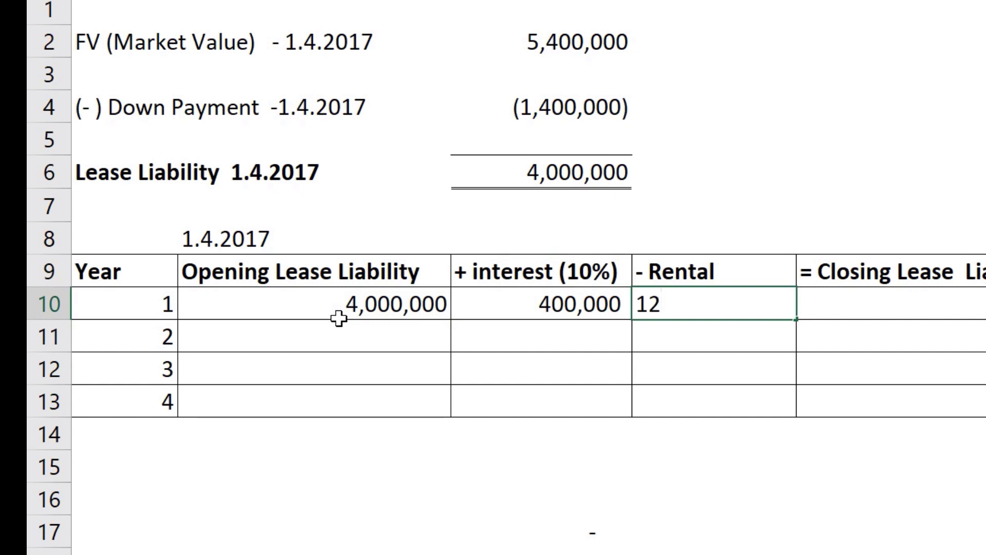
pyautogui.write('62,000')
pyautogui.press('Return')
# Make the year 1 rental in D10 negative and calculate the closing lease liability in E10 from the opening liability, interest and rental.
pyautogui.press('Right')
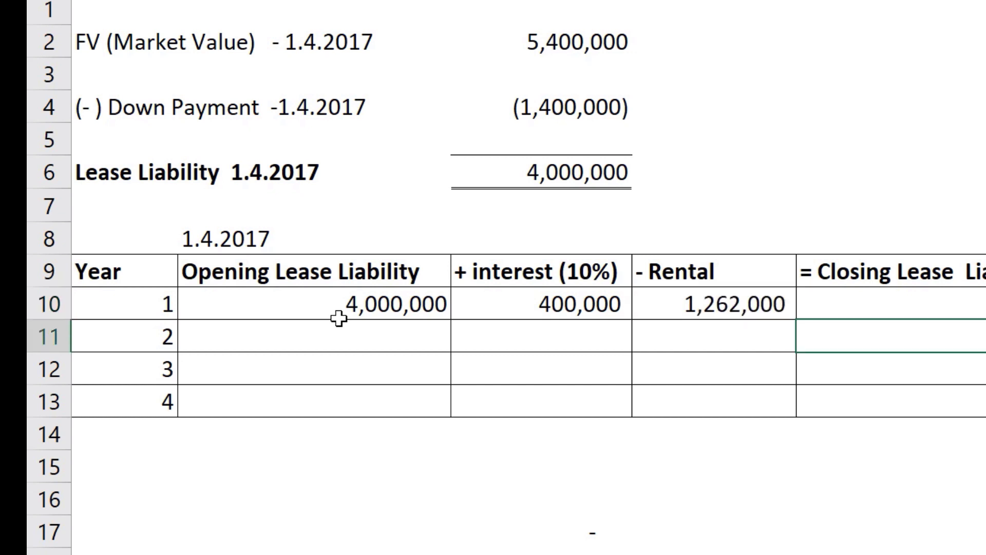
pyautogui.press('Up')
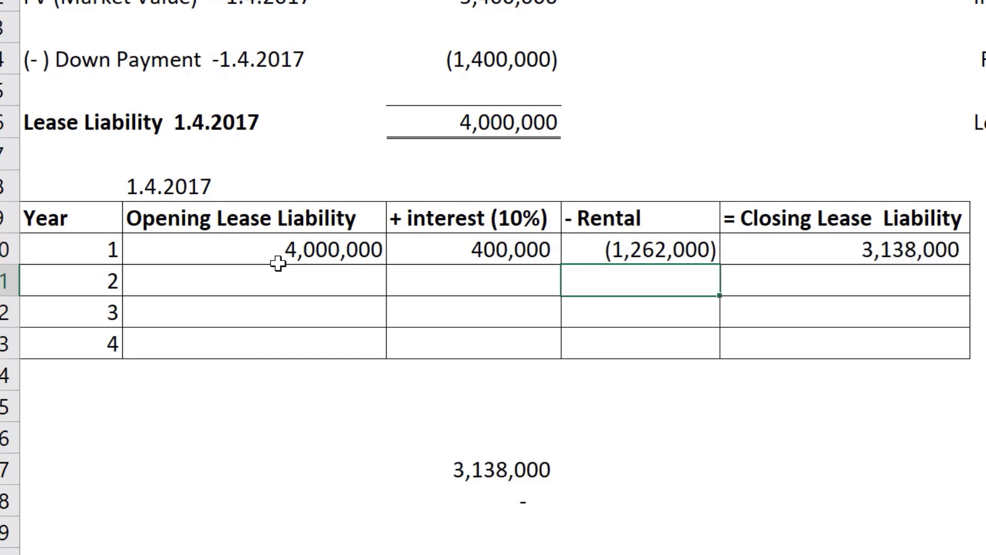
pyautogui.press('Right')
pyautogui.press('Up')
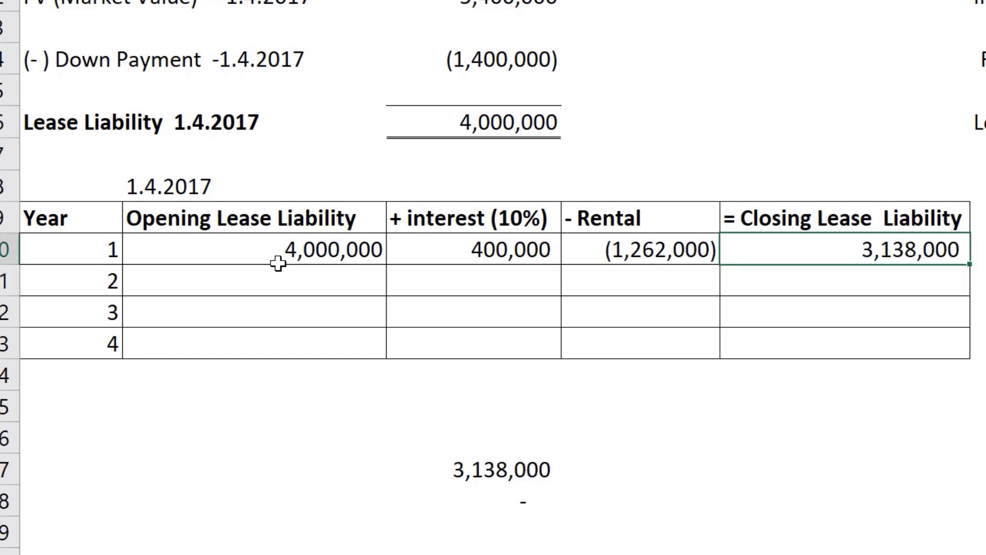
pyautogui.click(278, 266)
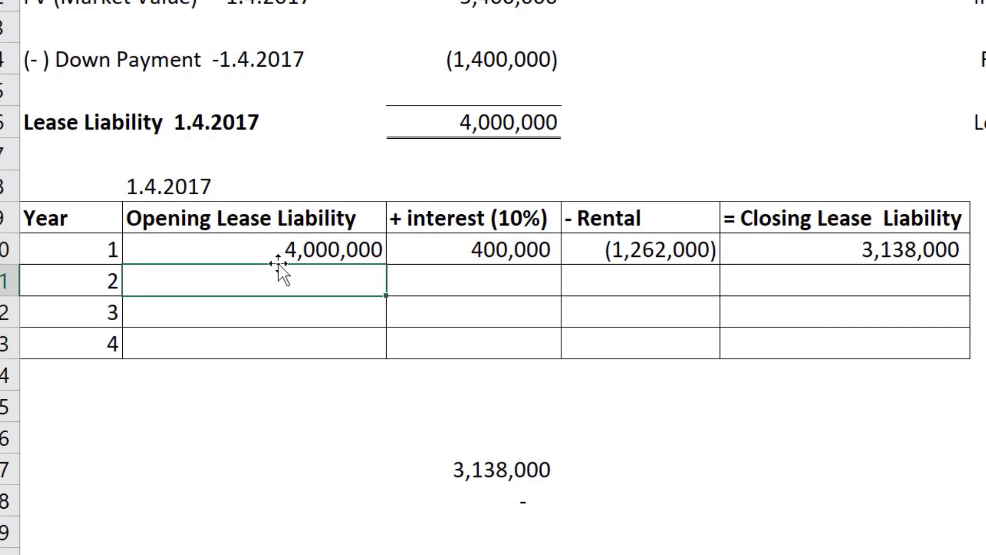
# Link the year 2 opening liability in B11 to =E10 and carry the interest and rental down to C11 and D11.
pyautogui.write('=')
pyautogui.click(847, 256)
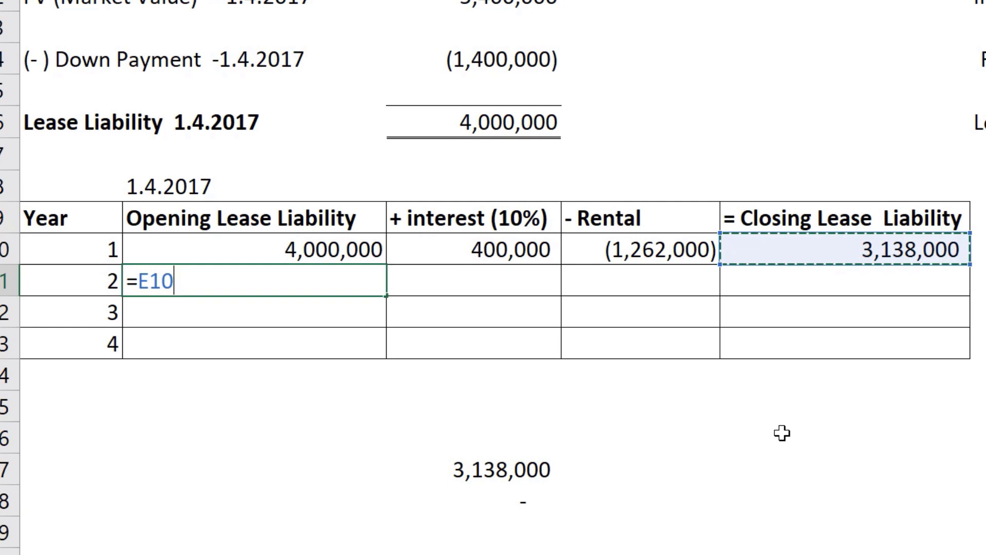
pyautogui.press('Return')
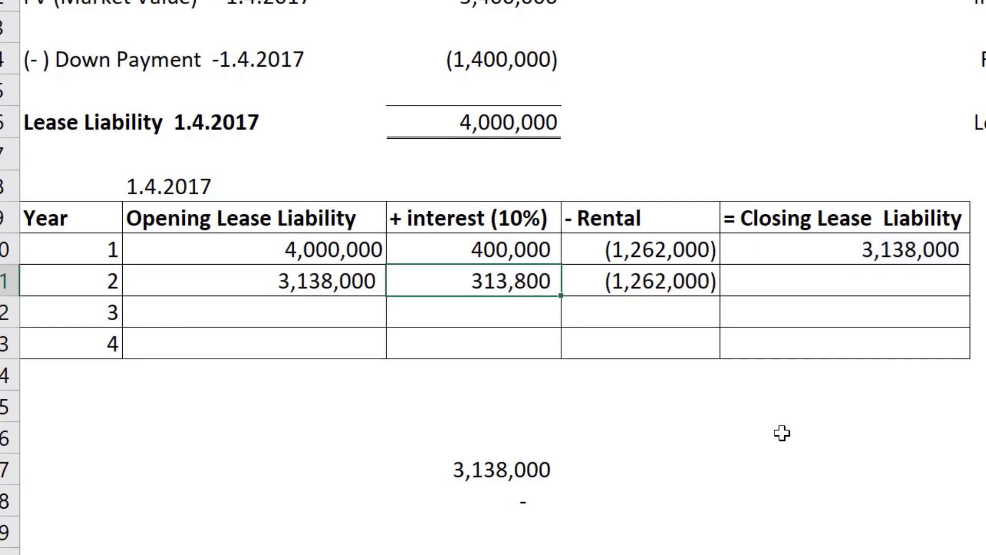
pyautogui.press('Down')
pyautogui.press('Up')
pyautogui.press('Up')
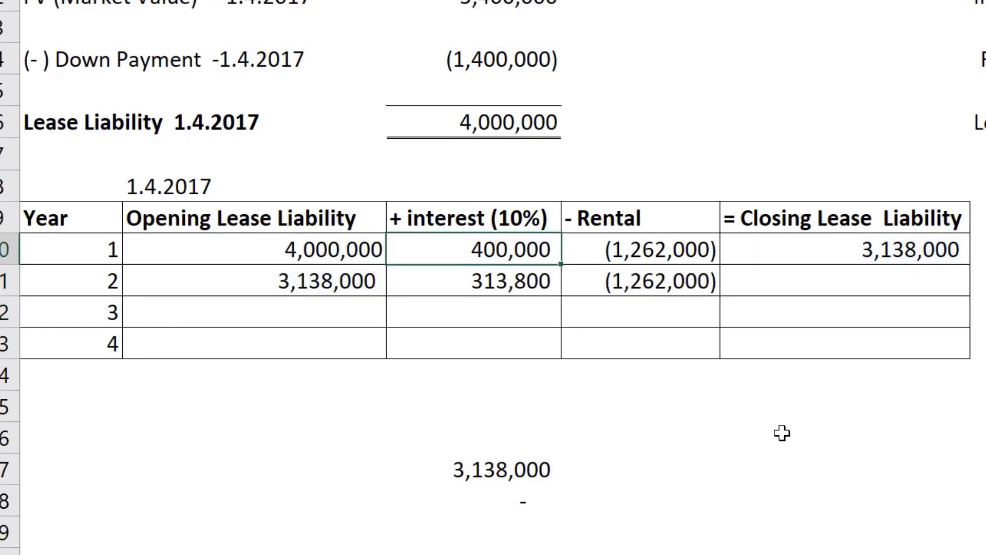
pyautogui.press('Down')
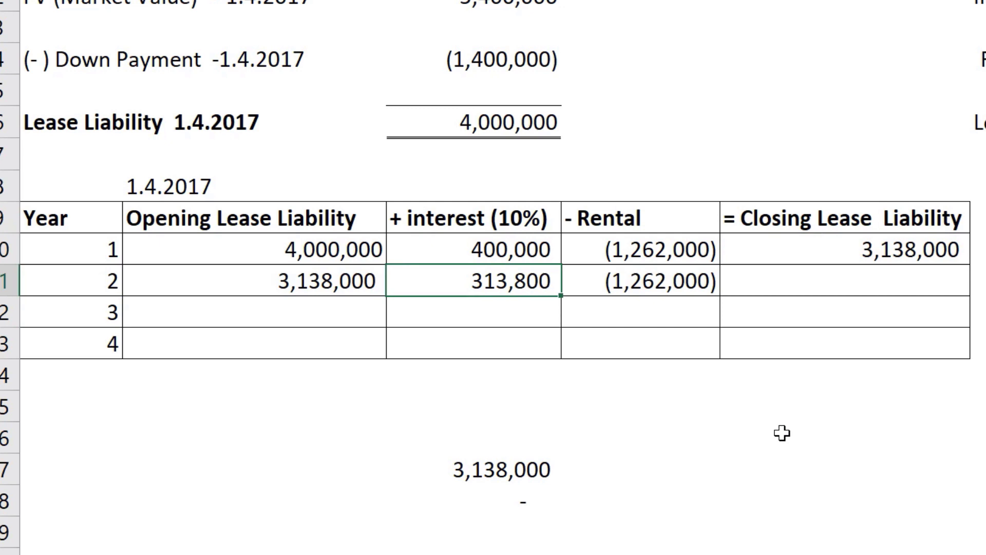
pyautogui.press('Right')
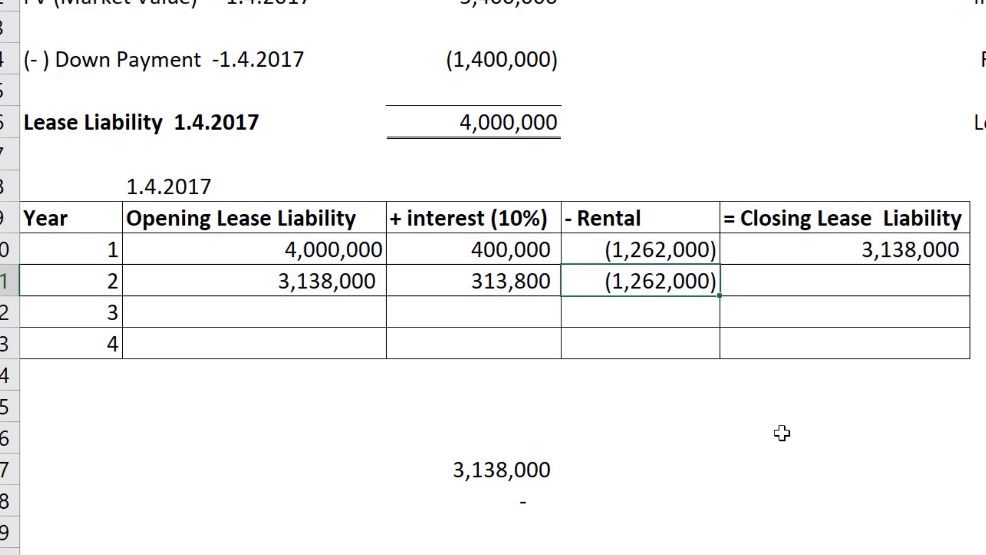
# Copy the year 1 closing liability formula from E10 into E11 for year 2.
pyautogui.press('Right')
pyautogui.press('Up')
pyautogui.hotkey('ctrl', 'c')
pyautogui.press('Down')
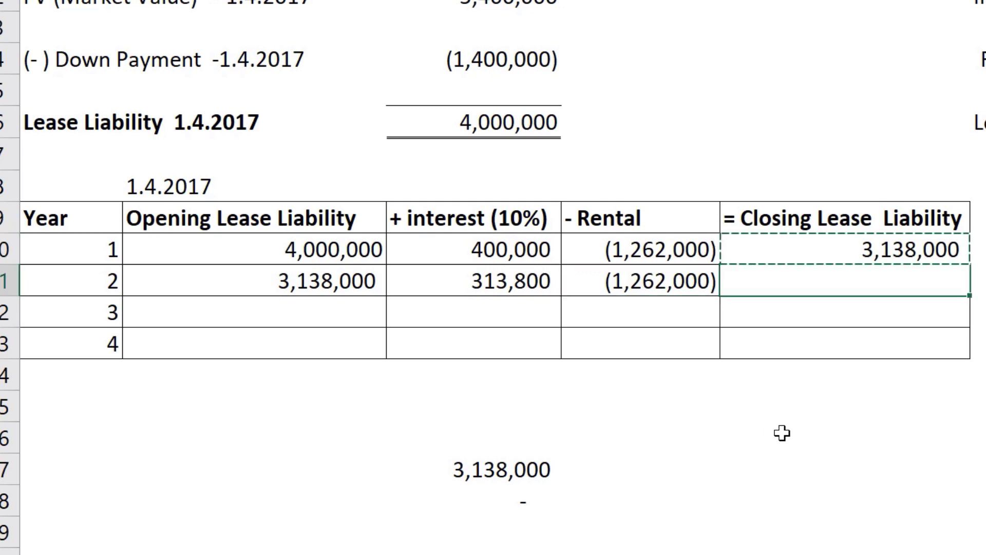
pyautogui.hotkey('ctrl', 'v')
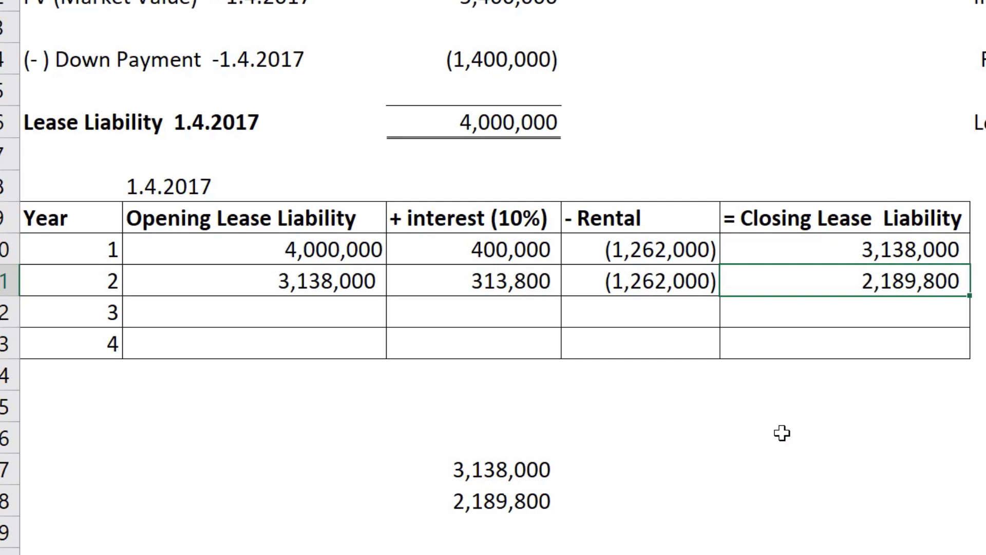
# Enter the bold, underlined heading "As at 31.03.2018" in A15 below the lease schedule.
pyautogui.press('Down')
pyautogui.press('Down')
pyautogui.press('Down')
pyautogui.press('Down')
pyautogui.press('Home')
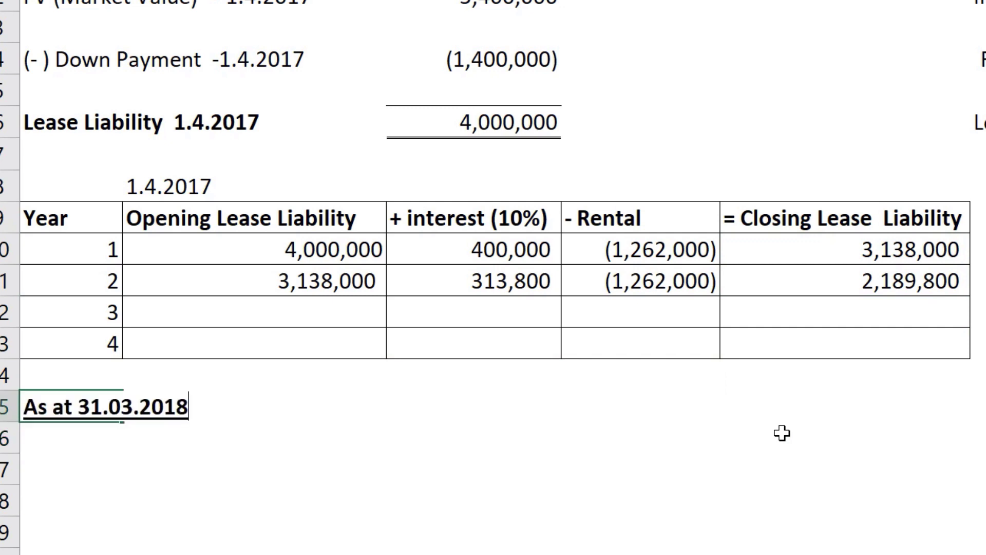
pyautogui.press('Return')
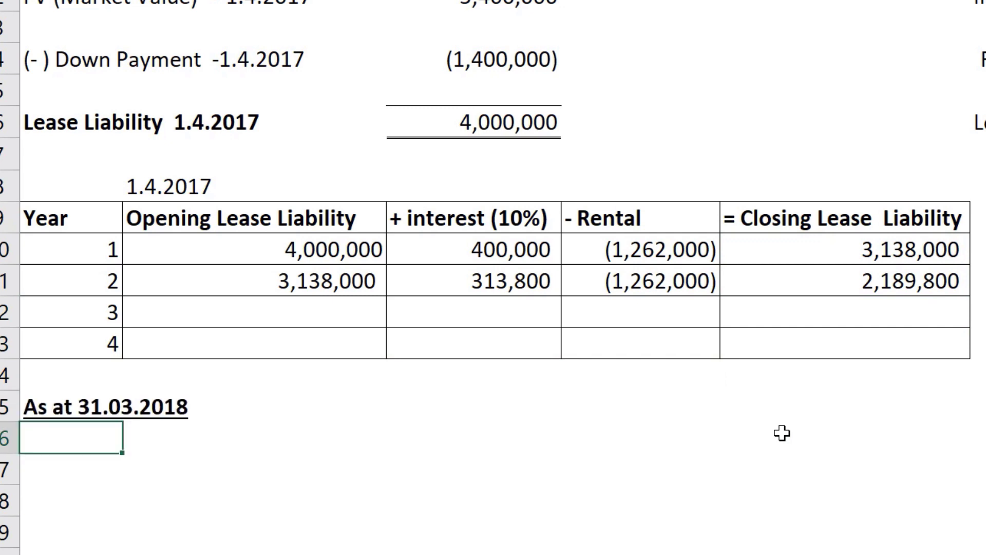
# Add a "Total Liability" line in A16 and link its amount in C16 to the year 1 closing liability with =E10.
pyautogui.write('Total Liability')
pyautogui.press('Tab')
pyautogui.press('Tab')
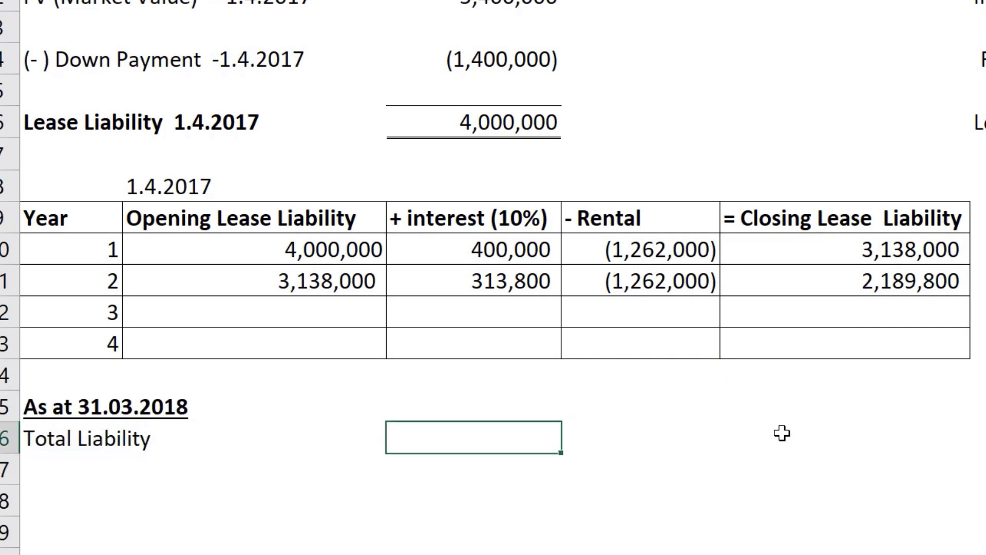
pyautogui.write('=')
pyautogui.click(864, 250)
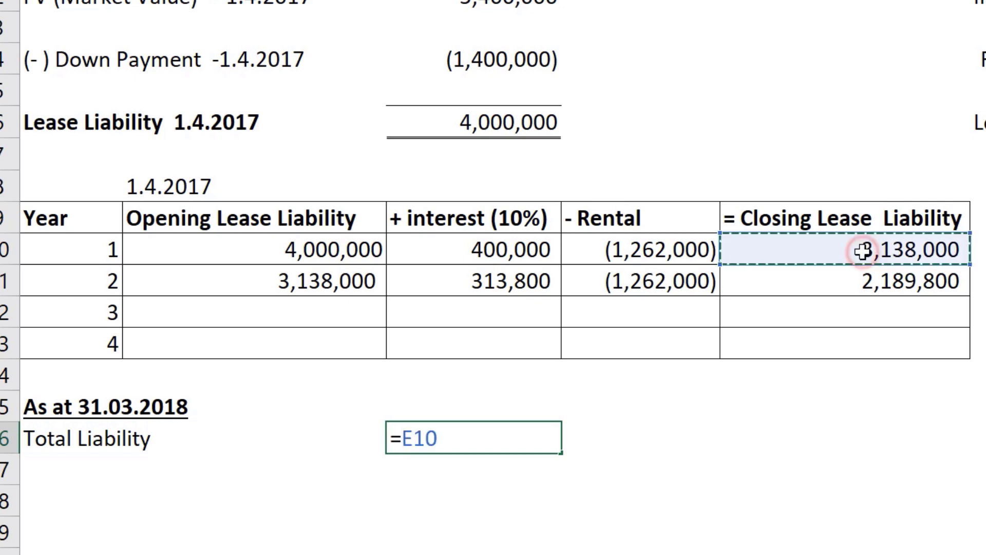
pyautogui.press('Return')
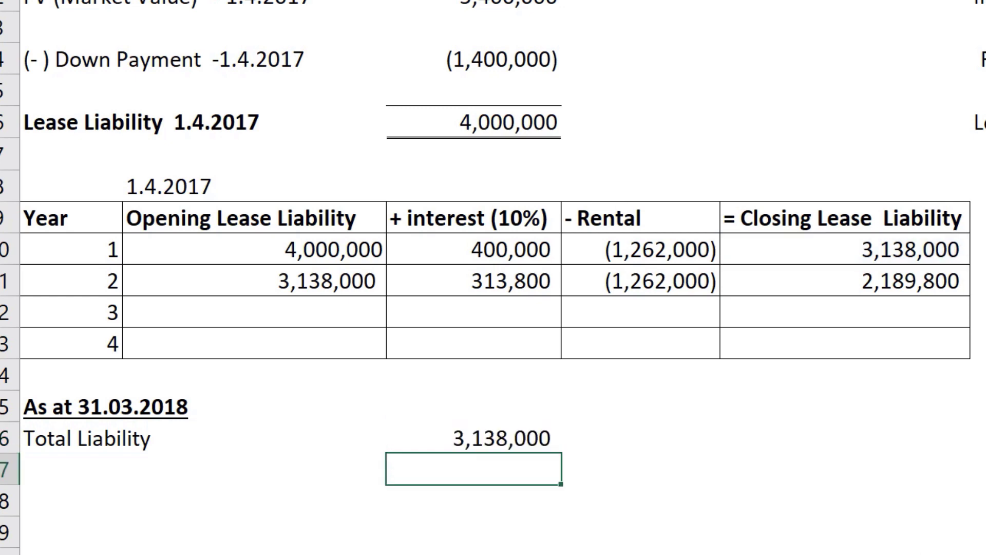
# Label the closing liabilities with their year-end dates, "31.03,2018" in F10 and "31.03.2019" in F11.
pyautogui.click(984, 250)
pyautogui.write('3')
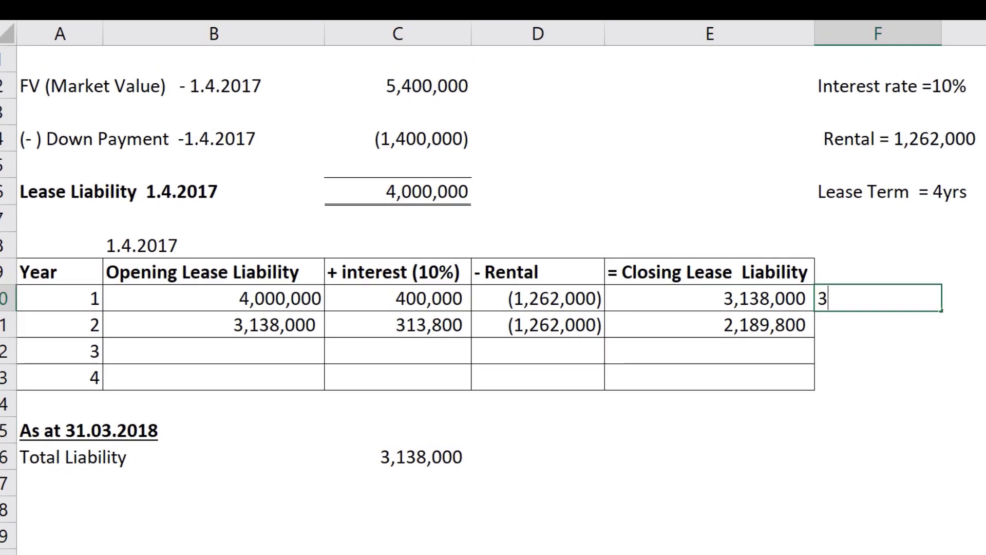
pyautogui.write('1.0')
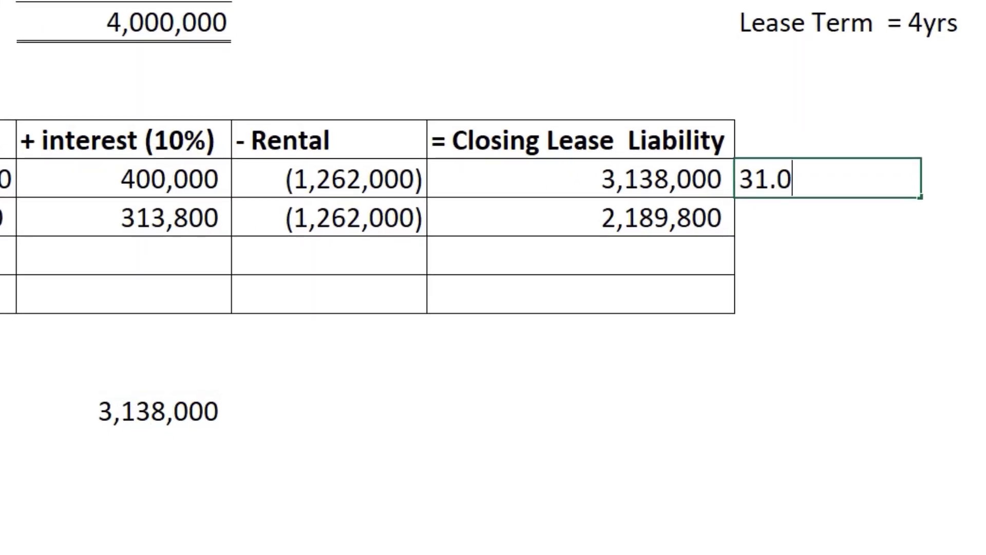
pyautogui.write('3,201')
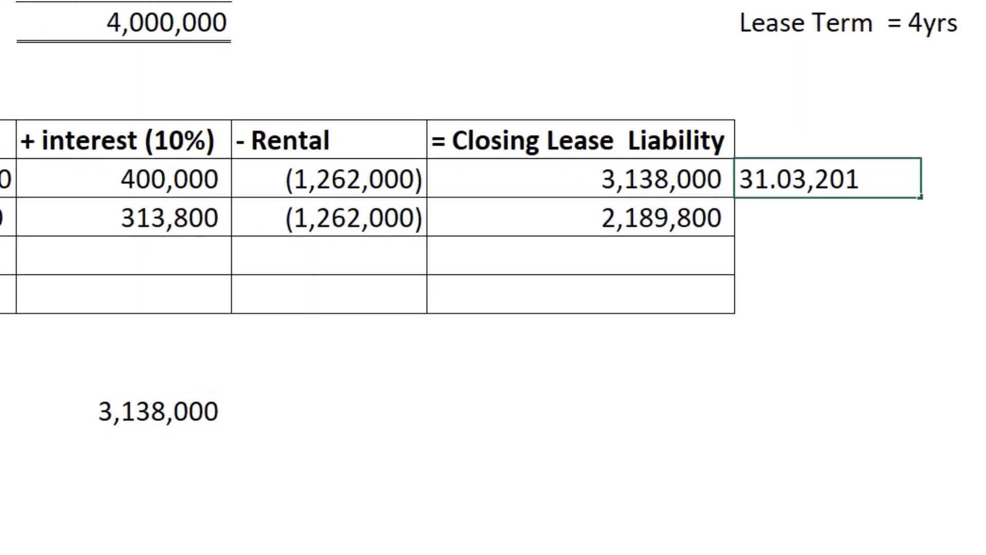
pyautogui.write('8')
pyautogui.press('Return')
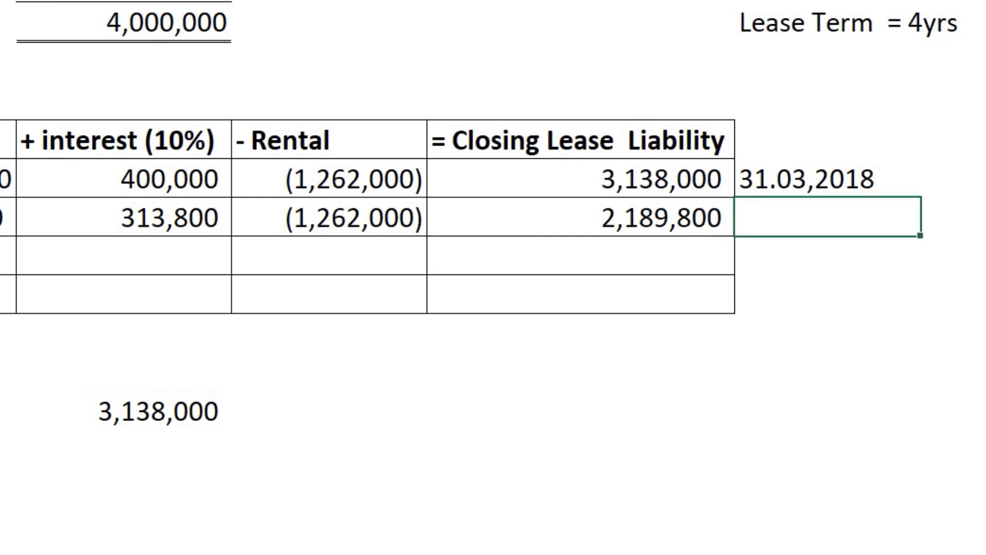
pyautogui.write('31.03.2')
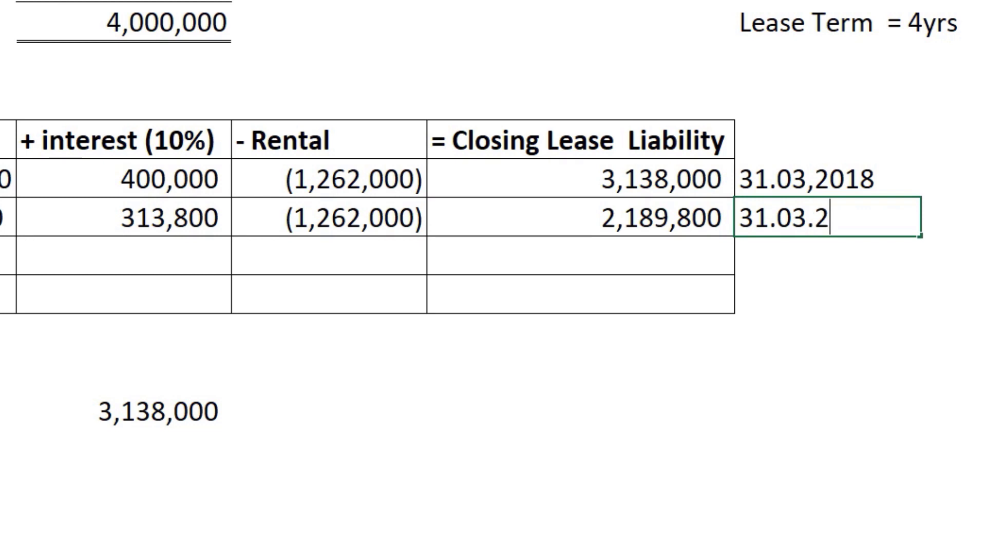
pyautogui.write('019')
pyautogui.press('Return')
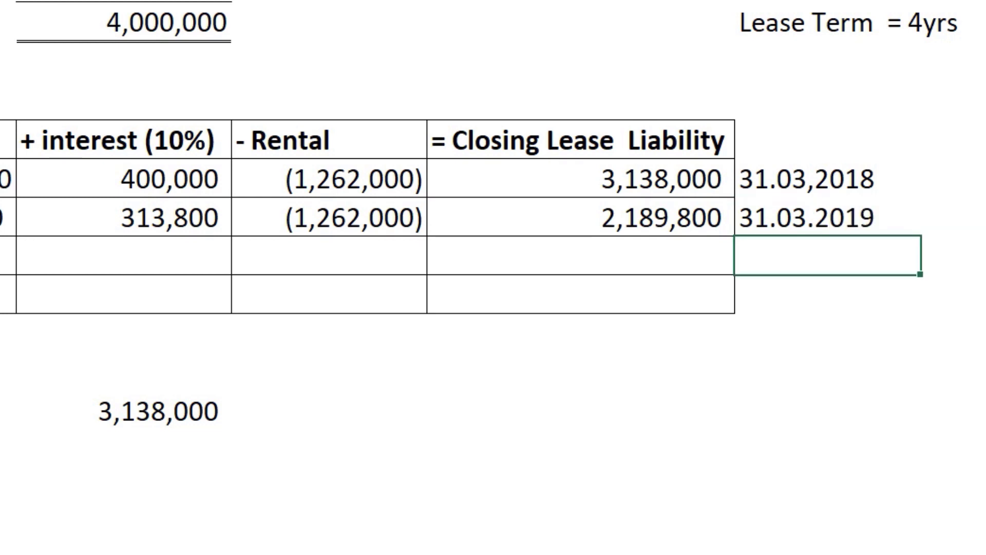
# Compare the year 1 and year 2 closing liabilities and their dates with the total liability in C16.
pyautogui.click(827, 217)
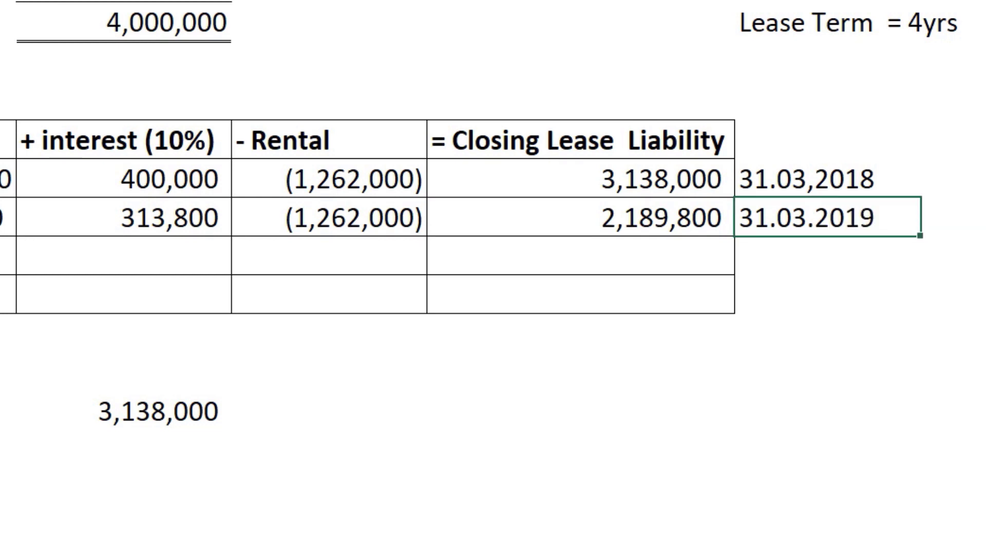
pyautogui.click(580, 178)
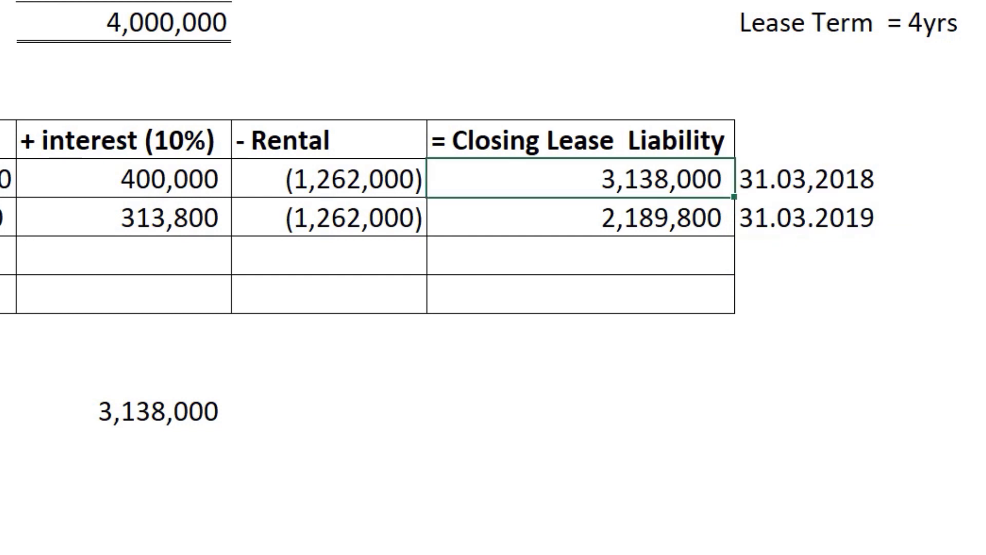
pyautogui.click(143, 411)
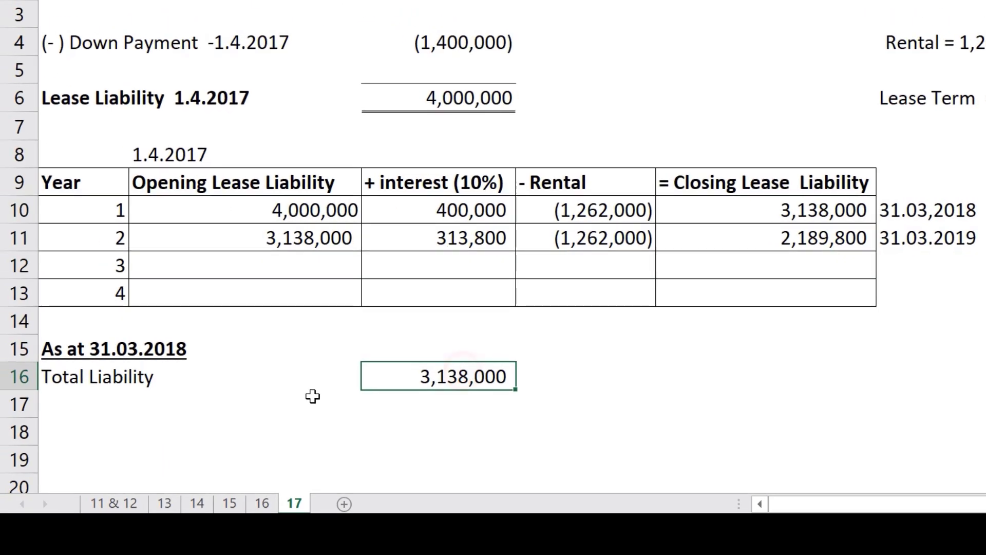
pyautogui.click(792, 243)
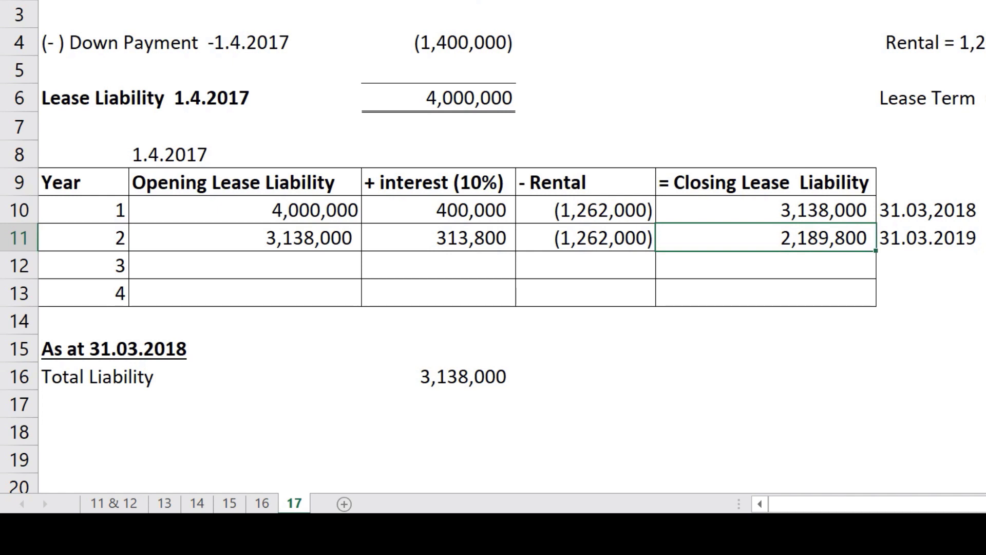
pyautogui.press('Right')
pyautogui.press('Right')
pyautogui.click(931, 210)
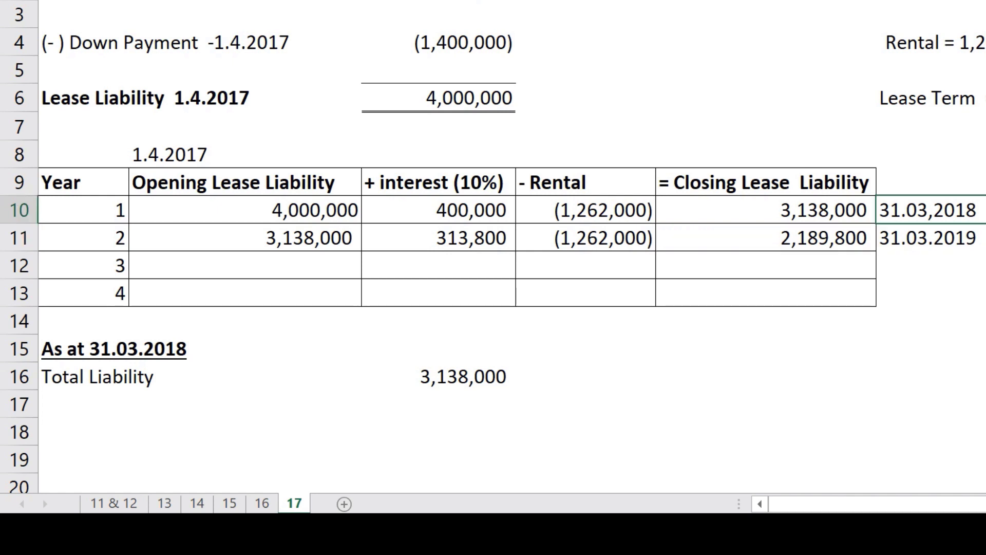
pyautogui.hotkey('shift', 'Down')
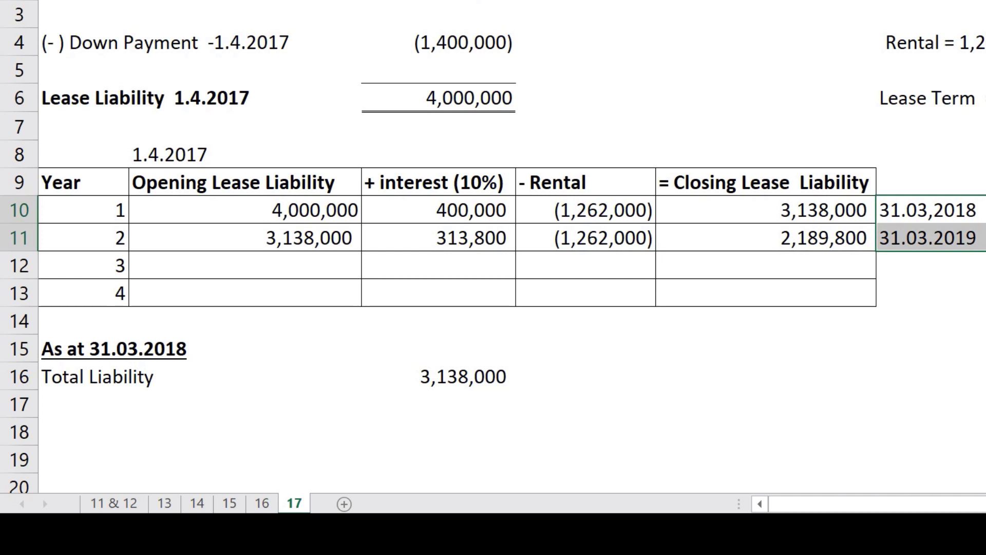
pyautogui.click(766, 237)
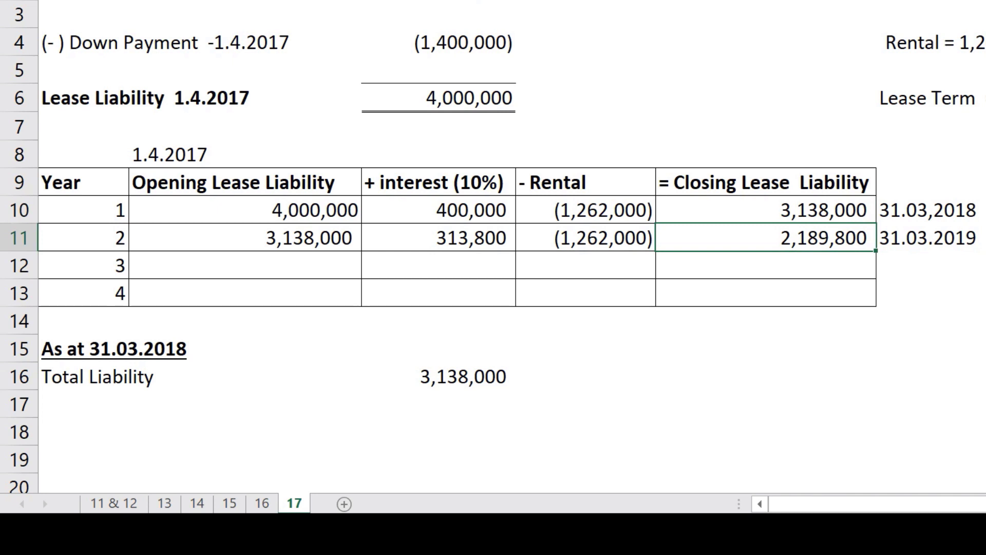
# Add a "Non Current Liability" line in row 17 with 2,189,800 in C17, and label A19 "Current Liabiity".
pyautogui.press('Down')
pyautogui.press('Down')
pyautogui.press('Down')
pyautogui.press('Down')
pyautogui.press('Left')
pyautogui.press('Left')
pyautogui.press('Left')
pyautogui.press('Left')
pyautogui.press('Down')
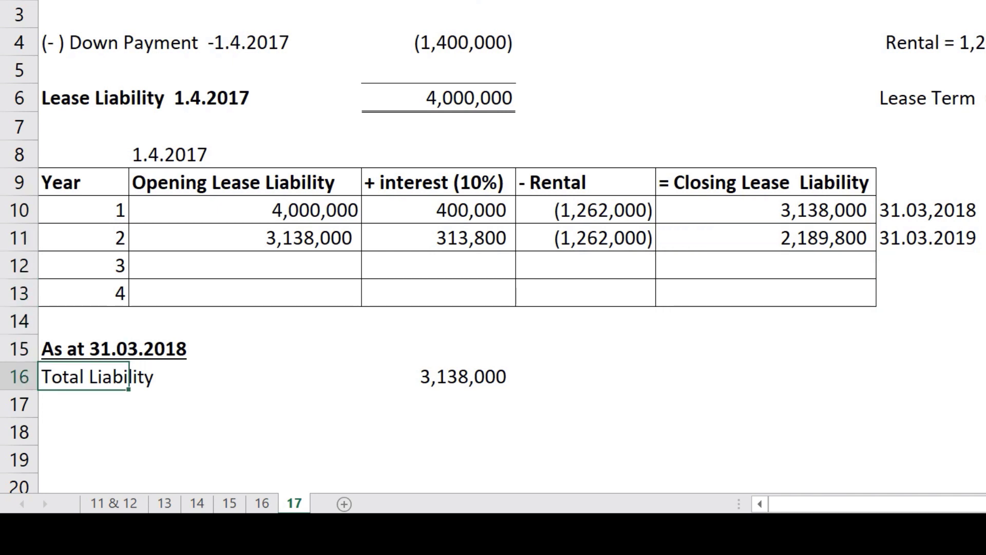
pyautogui.press('Down')
pyautogui.write('Nn=')
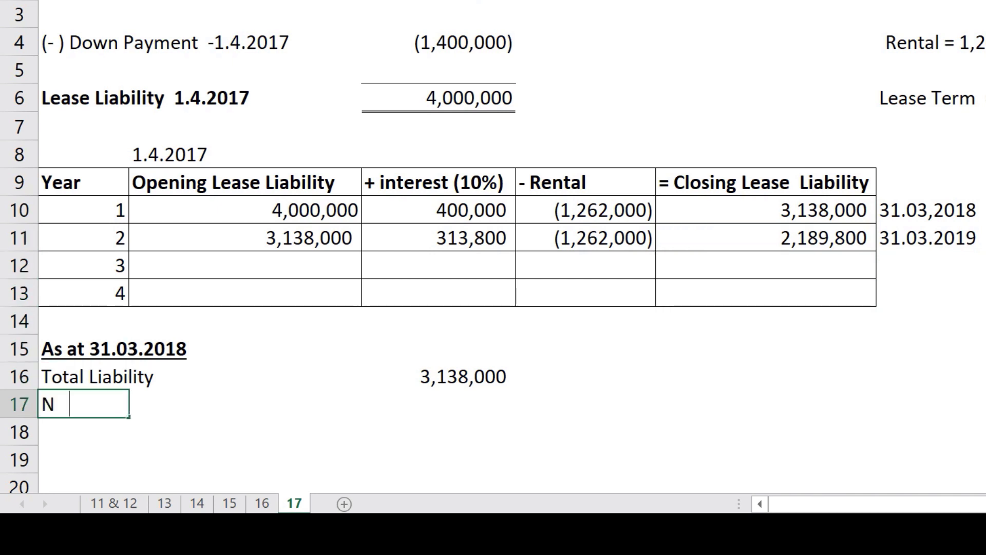
pyautogui.press('BackSpace')
pyautogui.press('BackSpace')
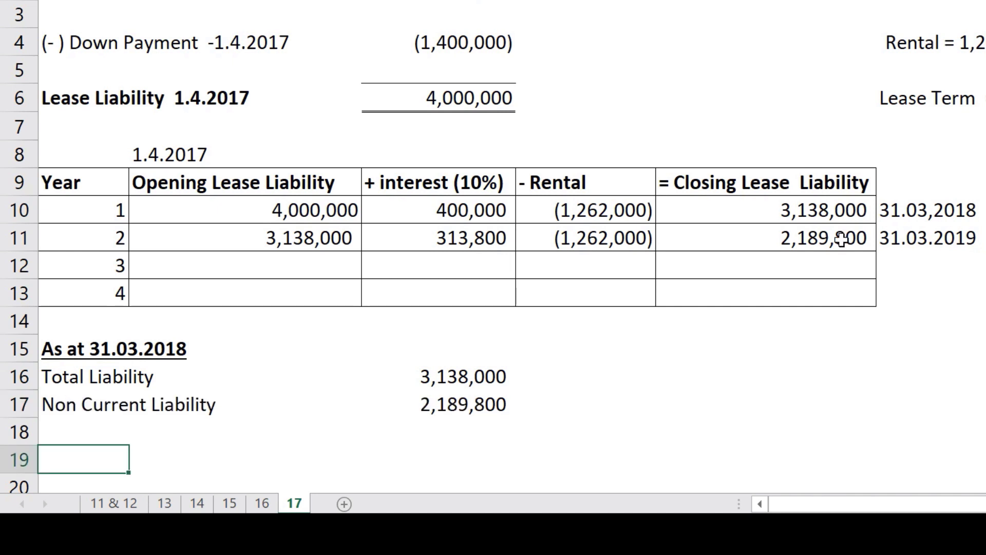
pyautogui.write('Current Liabiity')
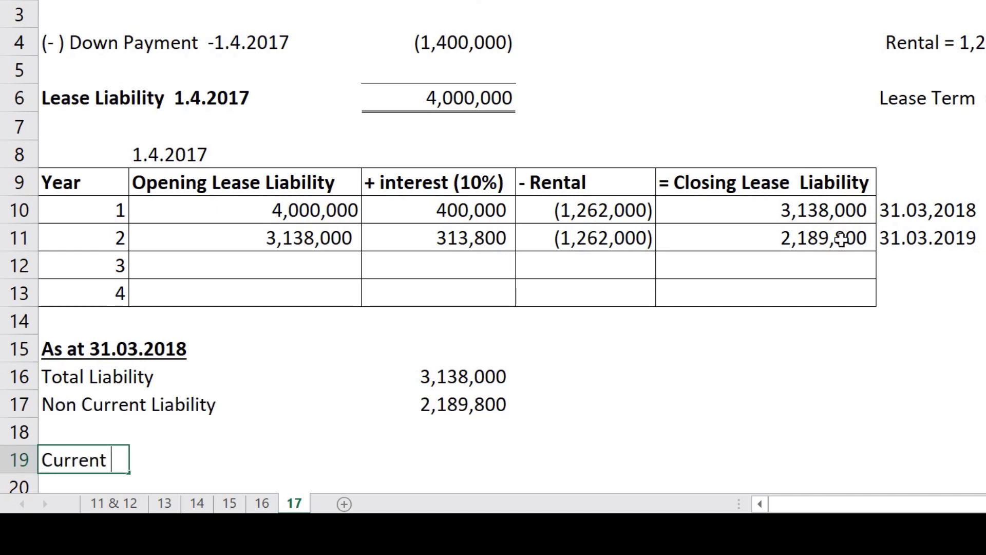
pyautogui.press('Return')
# Write the note "TL = CL + NCL" in E15 beside the liability breakdown.
pyautogui.press('Up')
pyautogui.press('Right')
pyautogui.press('Right')
pyautogui.press('Right')
pyautogui.press('Left')
pyautogui.press('Right')
pyautogui.press('Right')
pyautogui.press('Up')
pyautogui.press('Up')
pyautogui.press('Up')
pyautogui.press('Up')
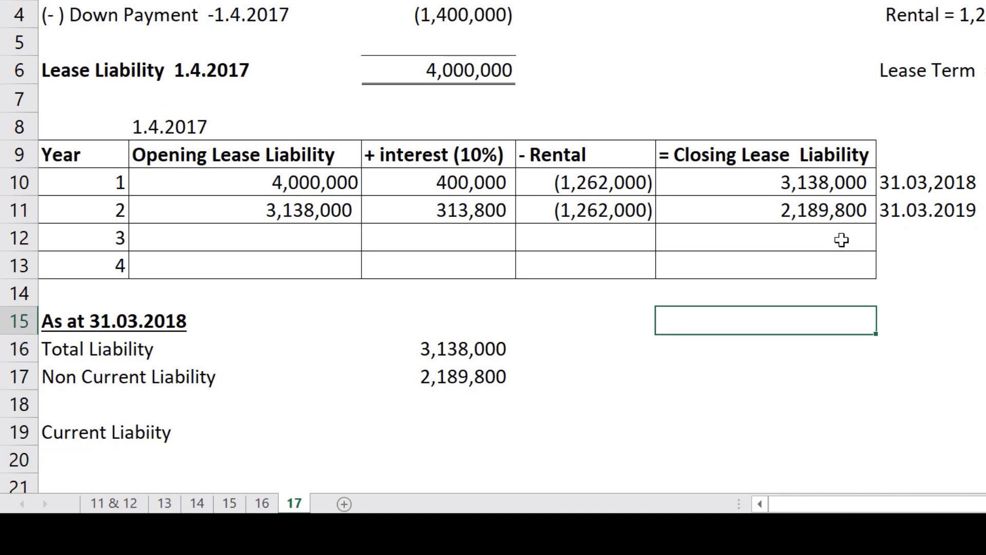
pyautogui.write('TL = CL + NCK')
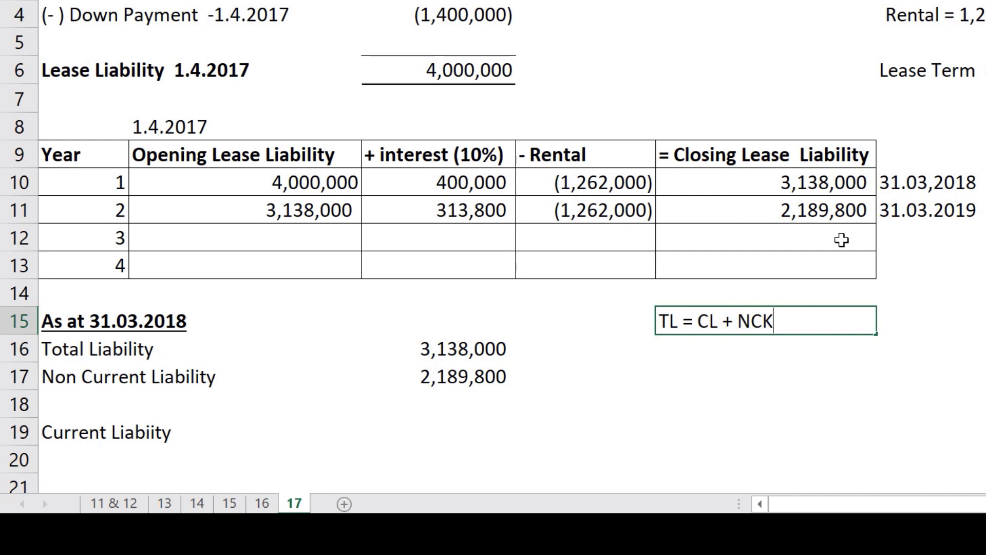
pyautogui.press('Return')
pyautogui.press('Up')
pyautogui.press('F2')
pyautogui.press('BackSpace')
pyautogui.write('L')
# Calculate the current liability in C19 with the formula =C16-C17.
pyautogui.click(439, 431)
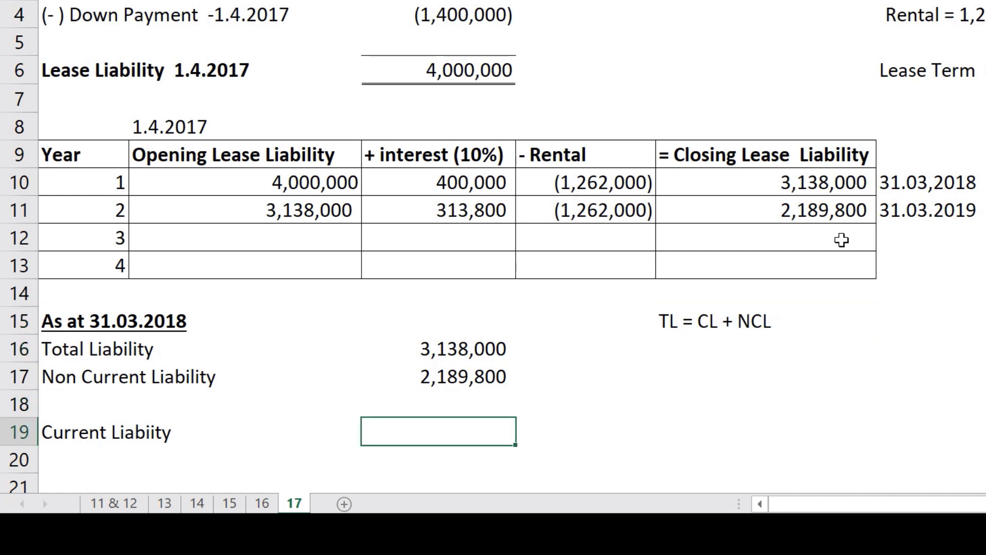
pyautogui.write('=')
pyautogui.press('Up')
pyautogui.press('Up')
pyautogui.press('Up')
pyautogui.write('-')
pyautogui.press('Up')
pyautogui.press('Up')
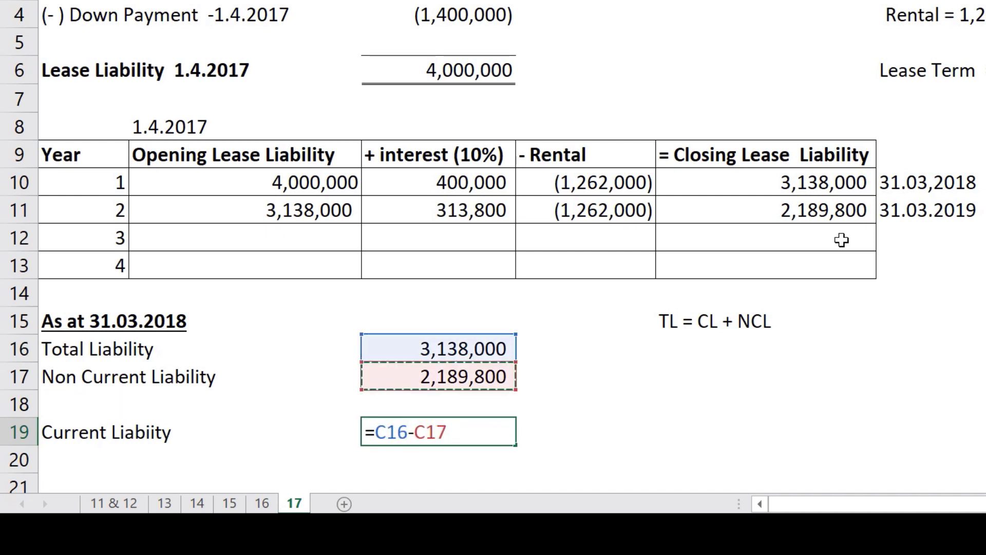
pyautogui.press('Return')
pyautogui.press('Up')
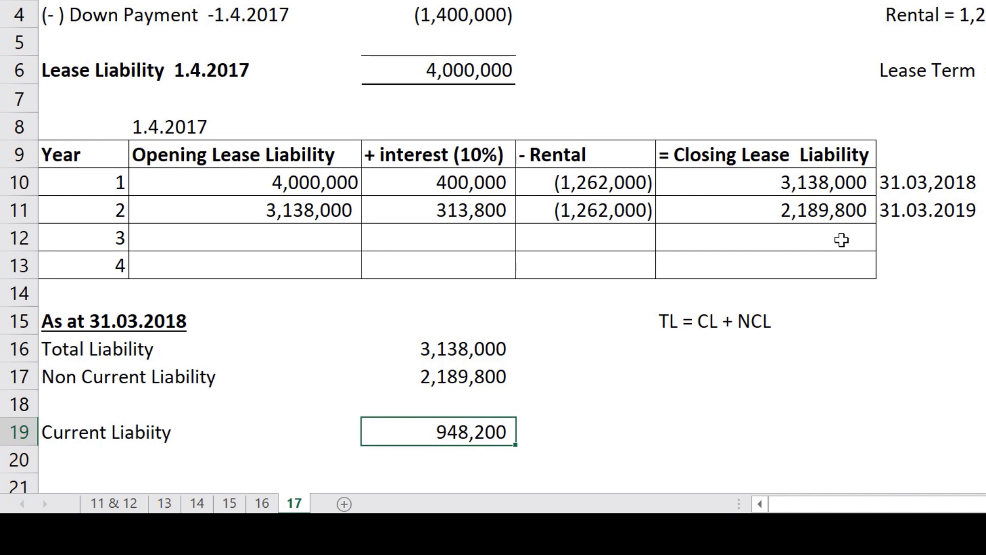
# Review the non-current and current liability amounts, along with the year 1 interest and rental in the schedule.
pyautogui.press('Up')
pyautogui.press('Up')
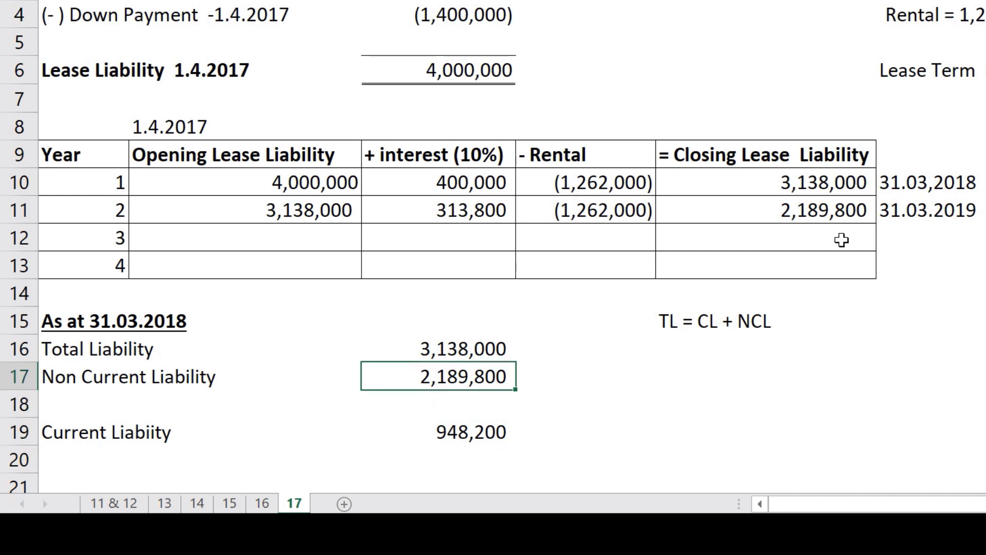
pyautogui.hotkey('shift', 'Down')
pyautogui.hotkey('shift', 'Down')
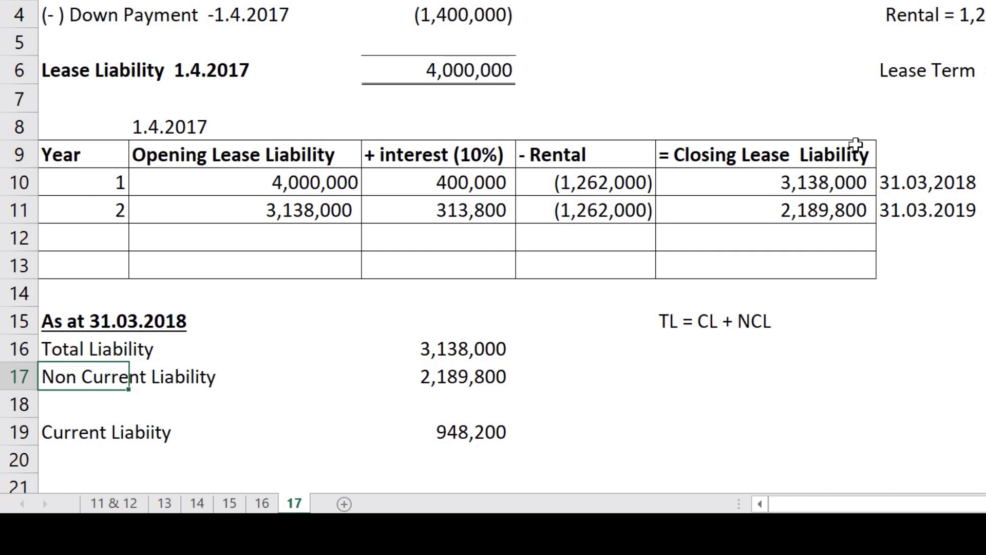
pyautogui.click(580, 180)
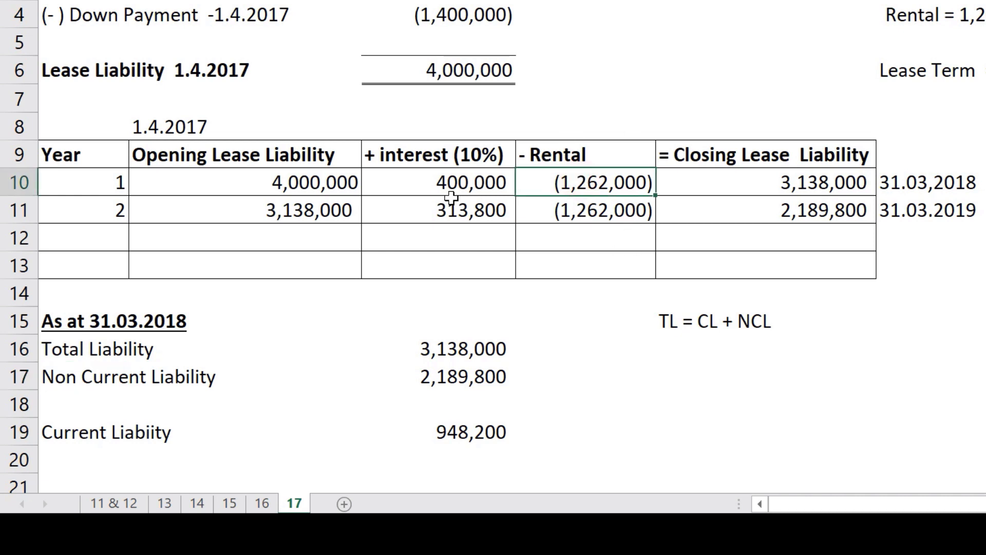
pyautogui.click(479, 181)
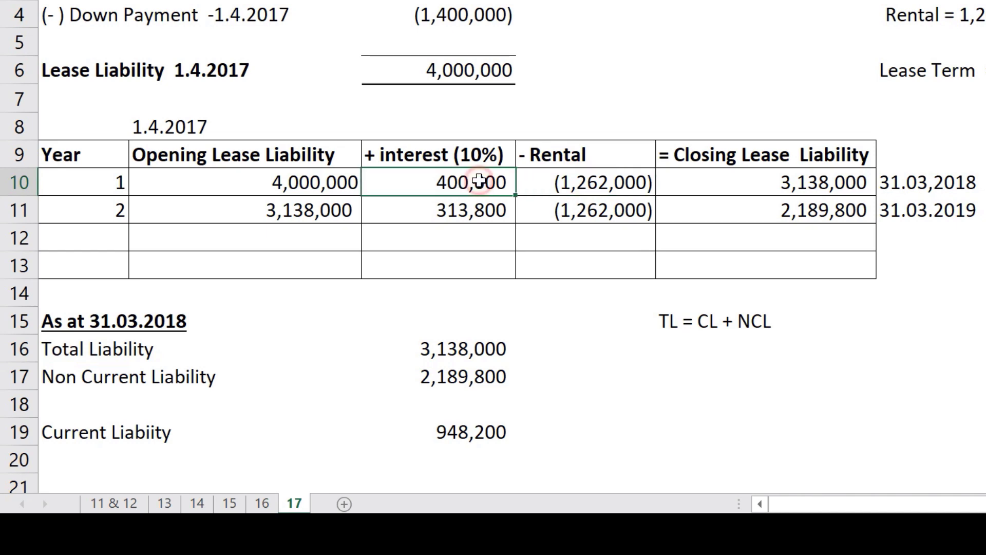
pyautogui.click(625, 181)
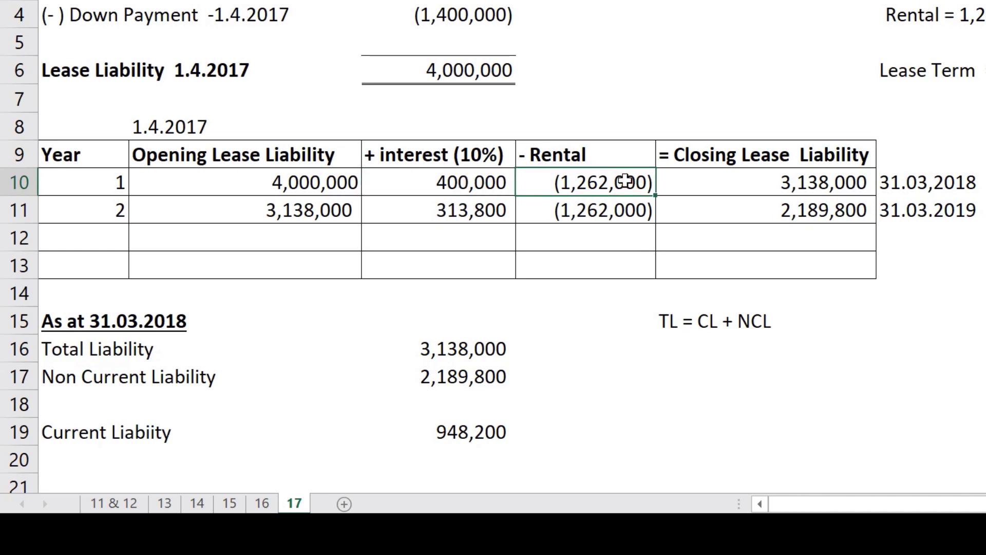